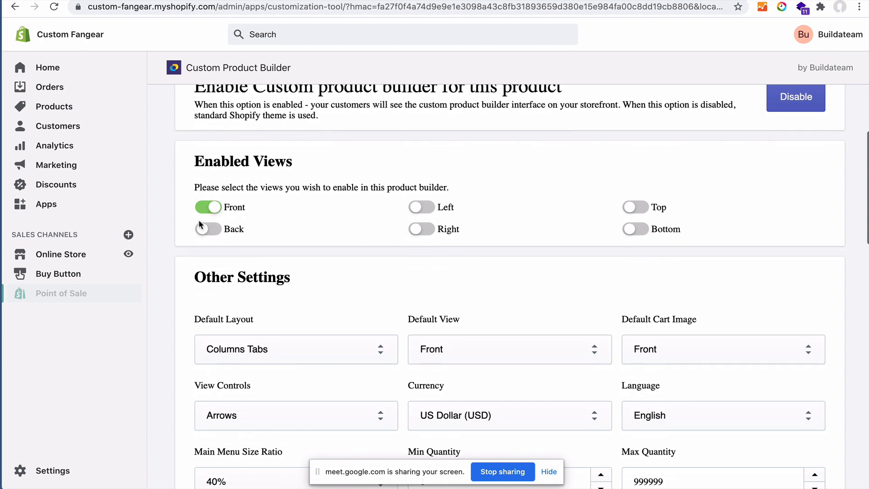
Enable Display Product Title and Display Product Description in the towel's builder settings and save them.
scroll(381, 324, "down", 1)
scroll(380, 321, "down", 2)
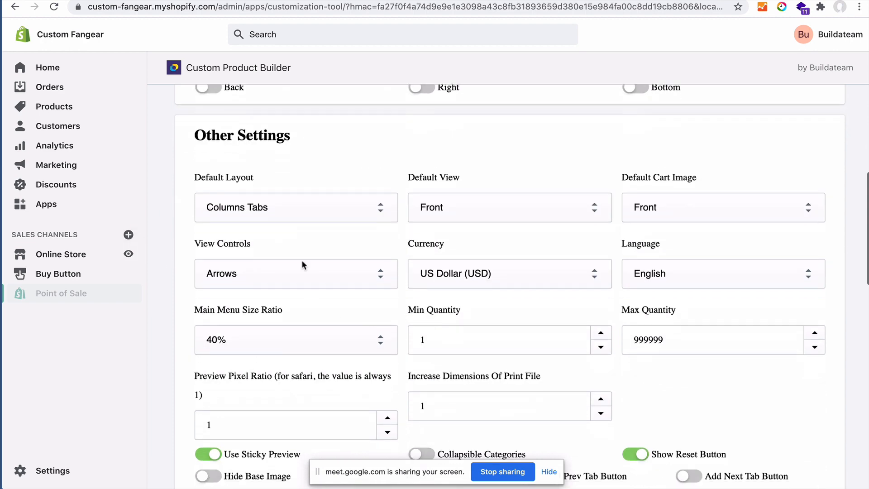
scroll(402, 372, "down", 1)
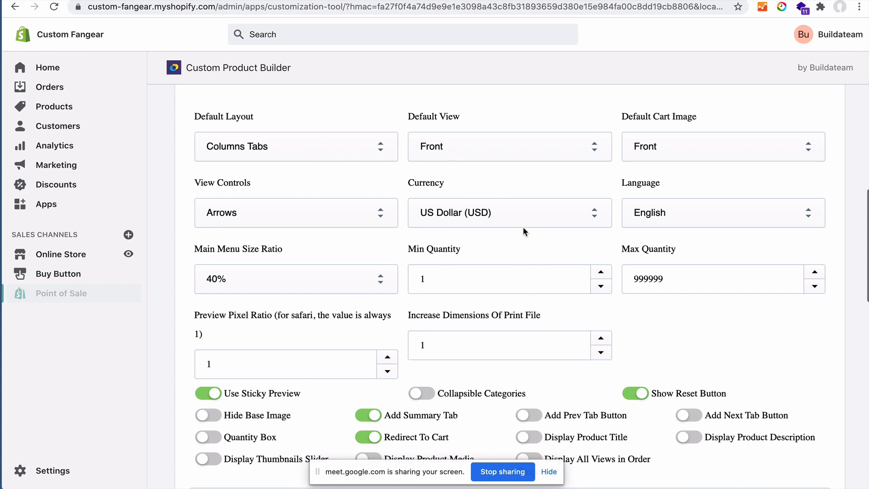
scroll(534, 415, "down", 1)
scroll(535, 417, "down", 2)
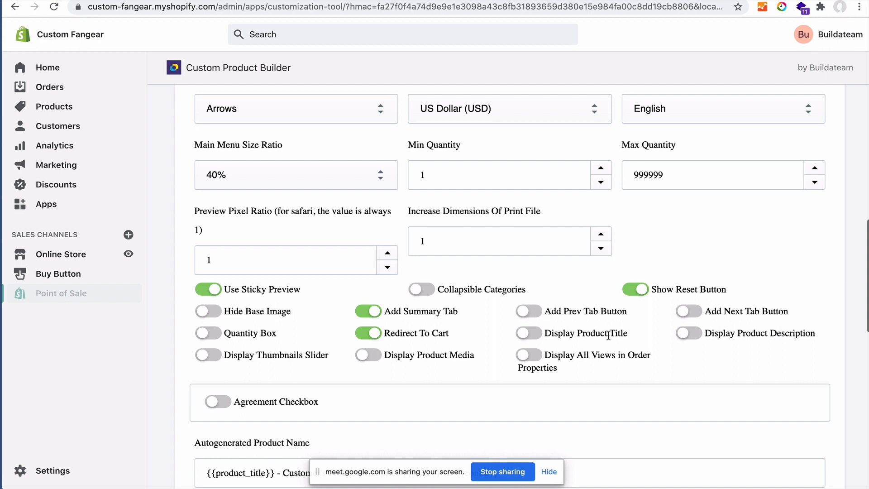
left_click(529, 333)
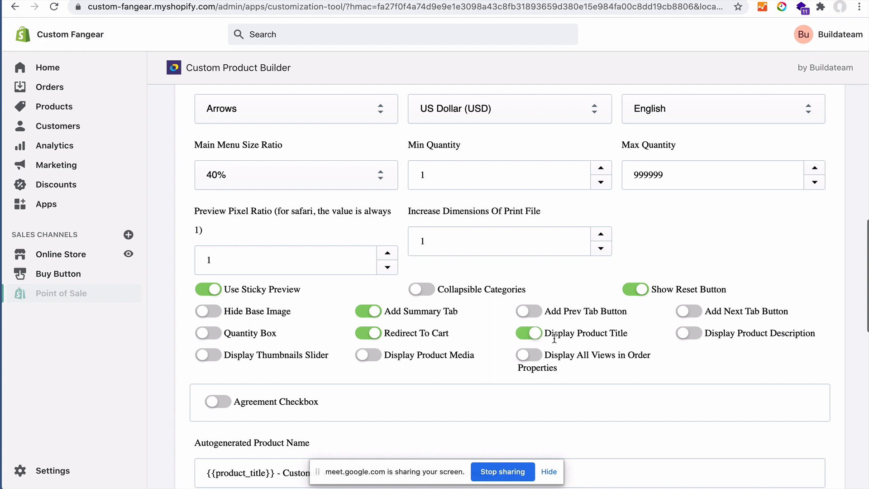
left_click(679, 336)
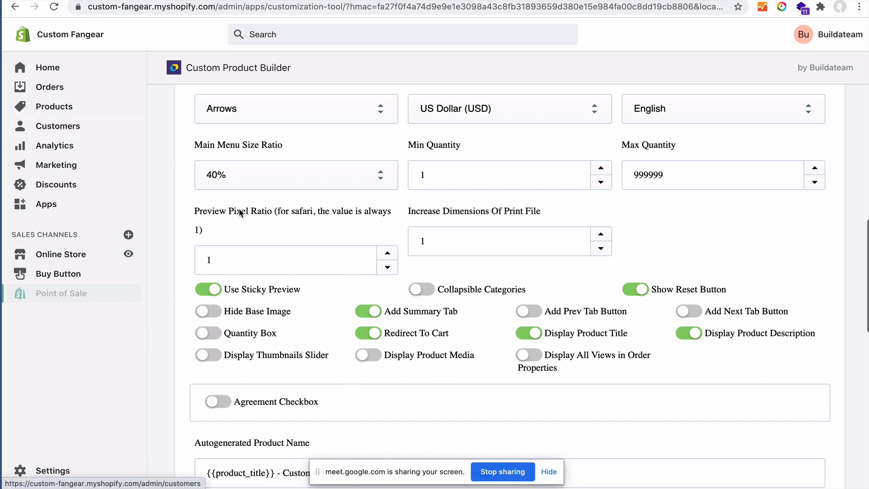
scroll(356, 245, "down", 2)
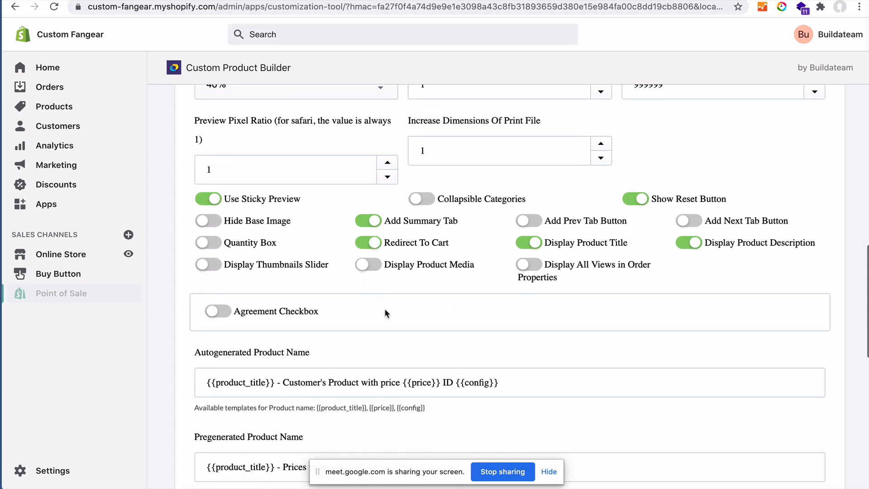
scroll(371, 317, "down", 4)
scroll(360, 333, "down", 6)
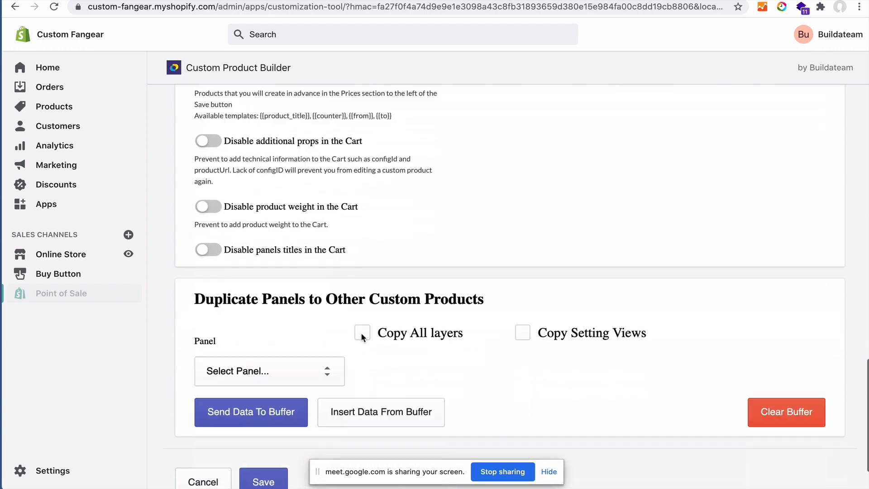
left_click(277, 427)
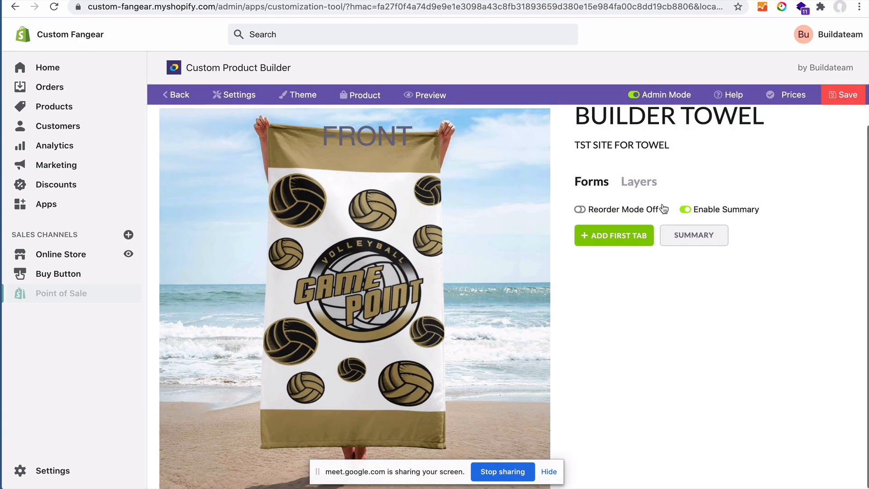
Check the product title and description displayed above the towel's customization options.
left_click_drag(574, 145, 685, 146)
scroll(635, 180, "up", 1)
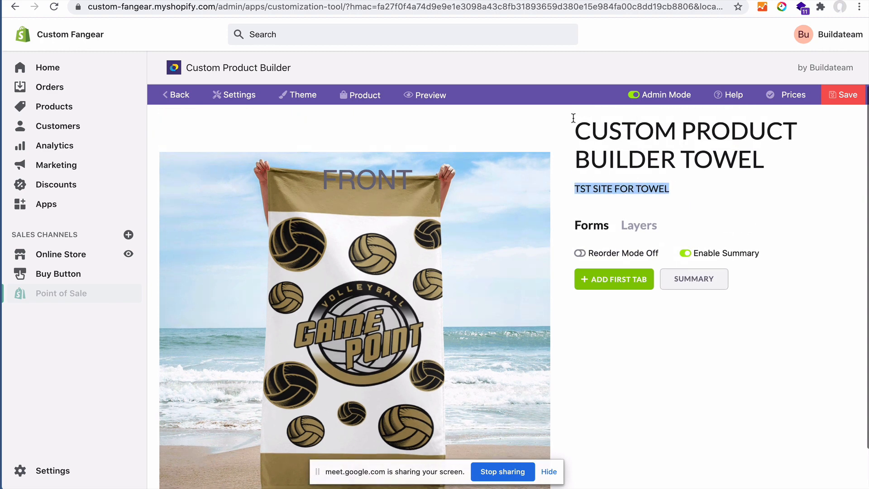
left_click_drag(573, 118, 674, 202)
left_click(678, 204)
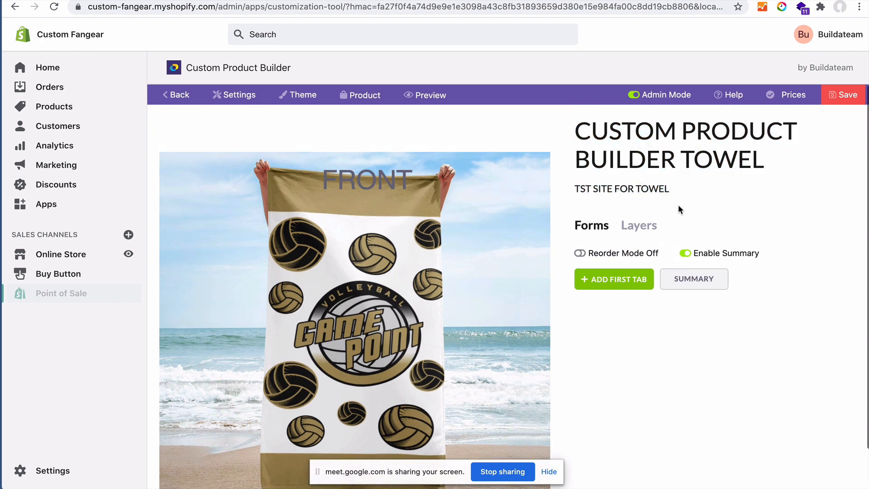
Compare the Forms and Layers sections of the towel builder, dismissing the screen-sharing notice.
left_click(638, 230)
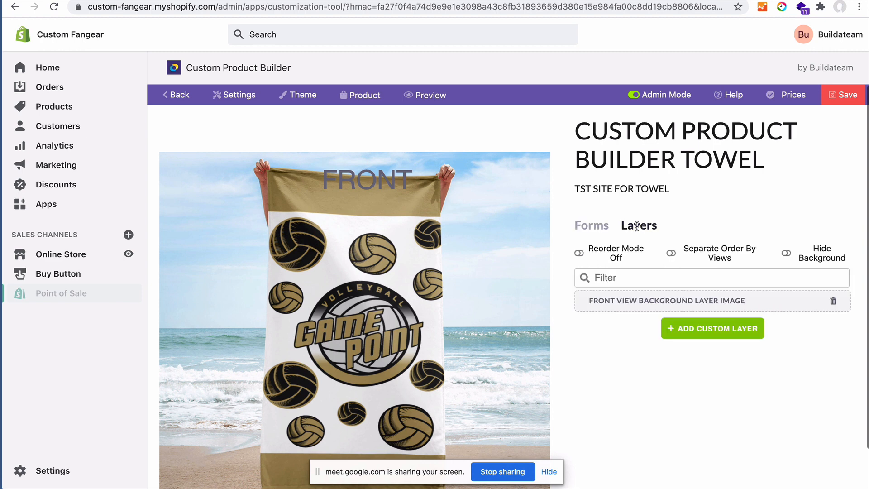
left_click(593, 226)
left_click(633, 225)
left_click(549, 471)
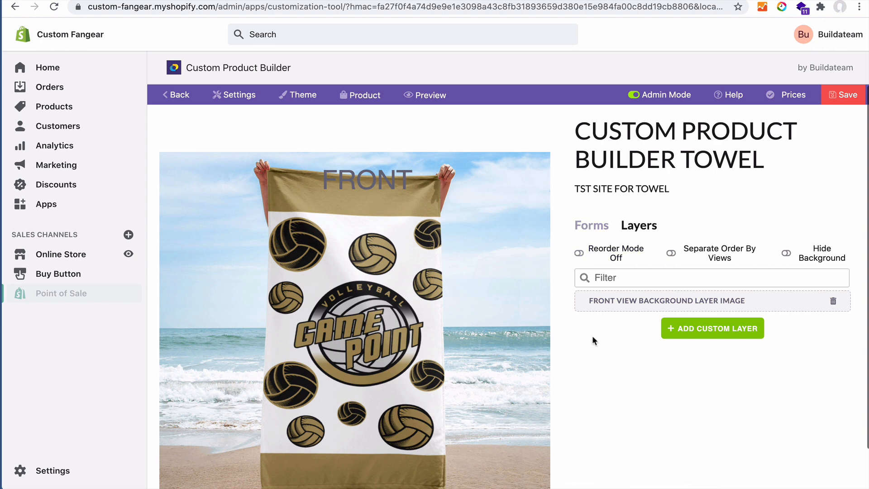
left_click(599, 226)
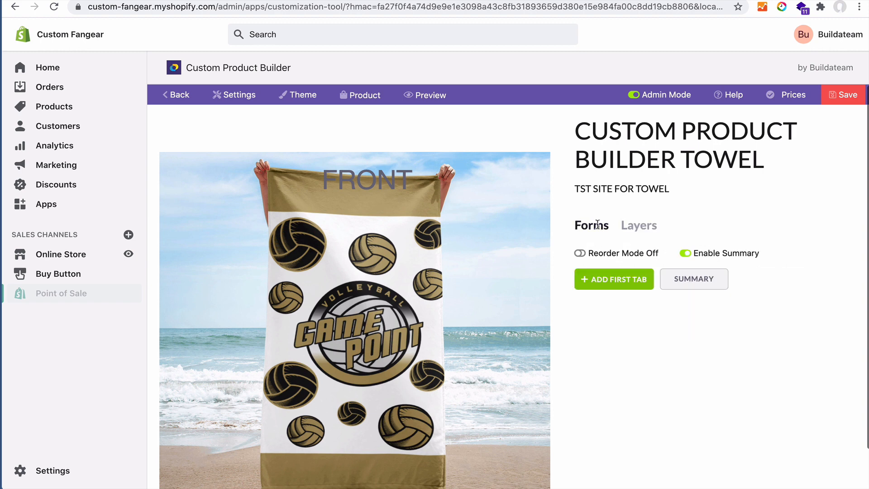
left_click_drag(574, 225, 603, 225)
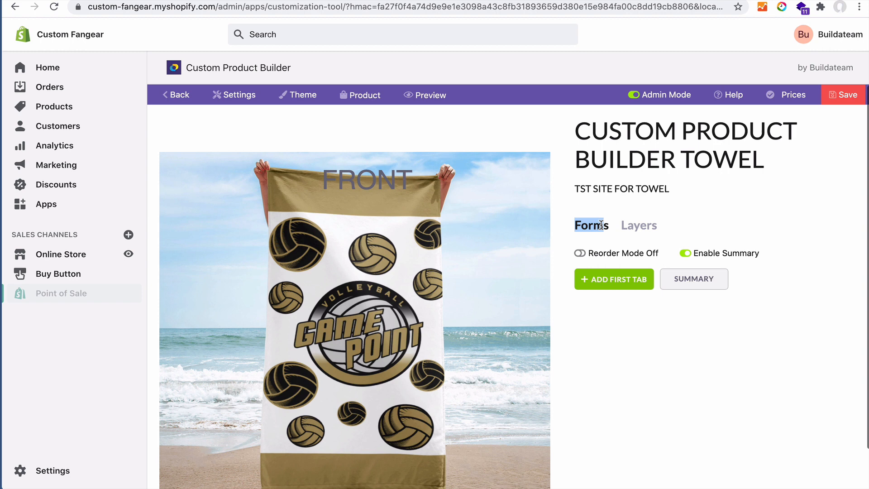
left_click(657, 227)
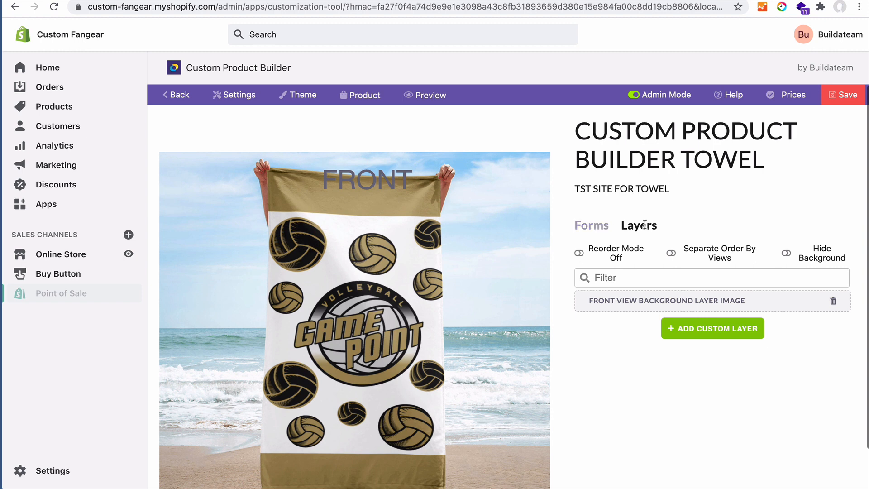
left_click(589, 229)
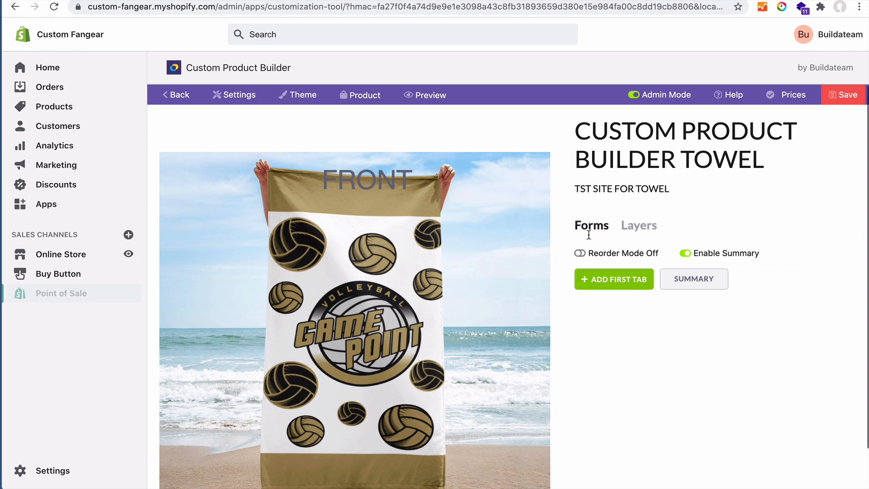
left_click(638, 228)
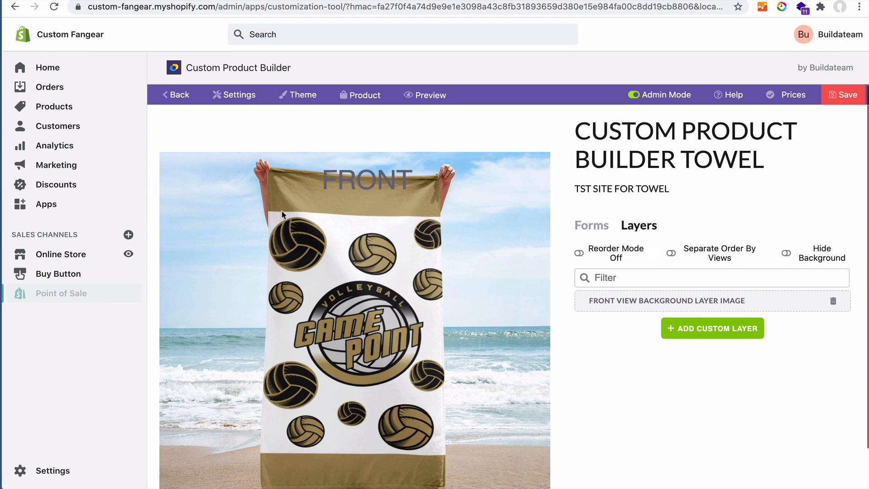
left_click(583, 231)
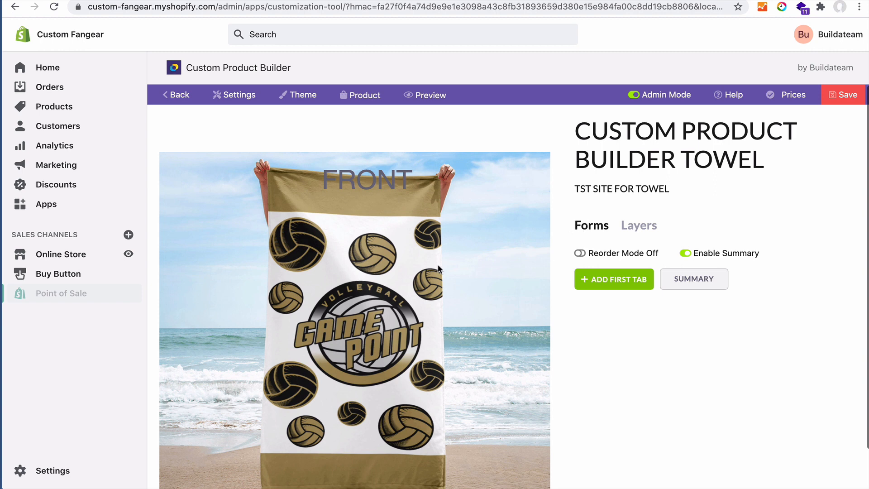
left_click(639, 226)
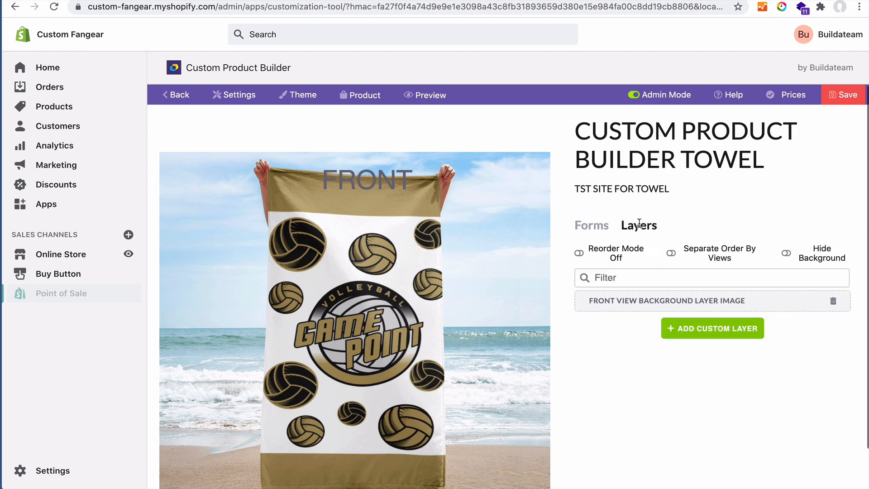
left_click(592, 226)
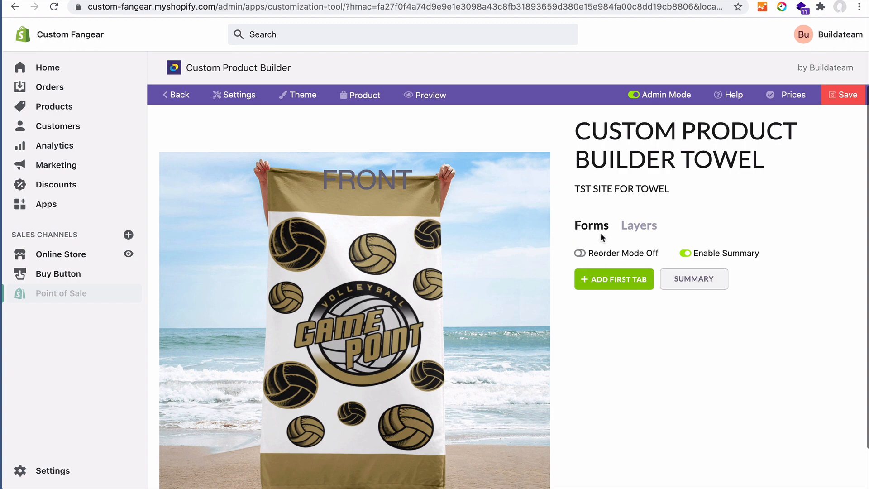
left_click(638, 225)
left_click(590, 225)
left_click(618, 285)
left_click(278, 270)
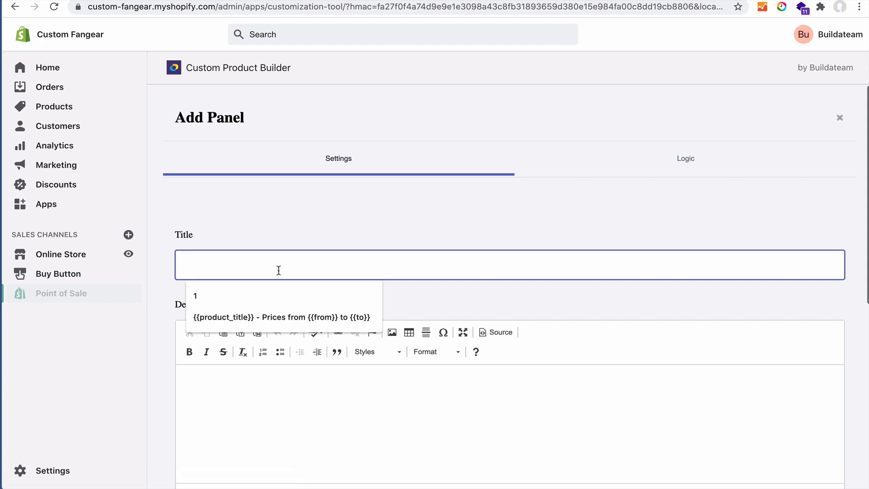
scroll(279, 270, "down", 2)
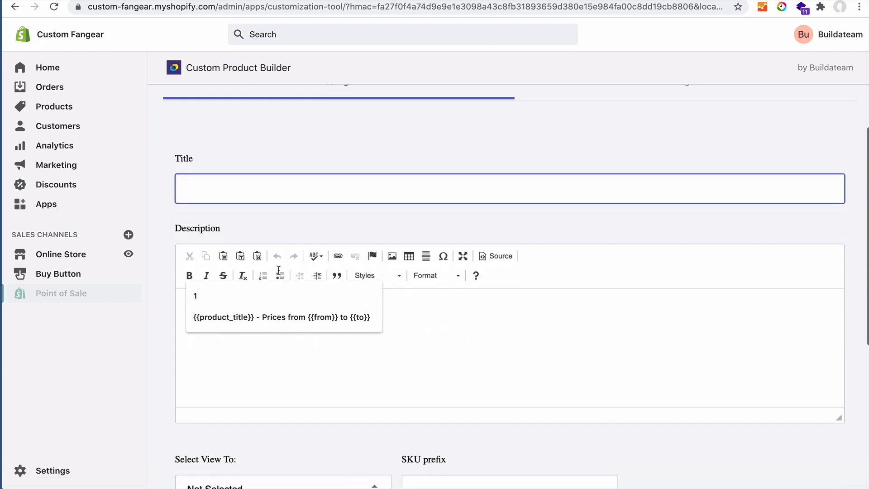
scroll(279, 271, "up", 2)
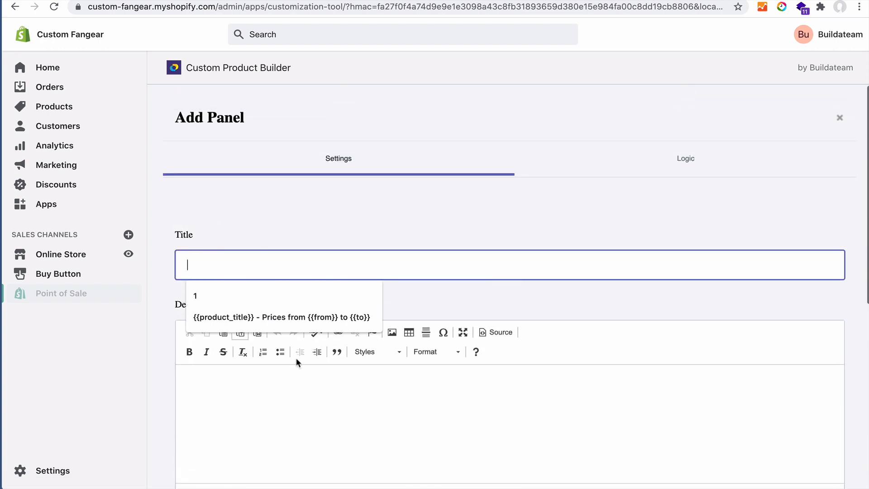
left_click(312, 371)
scroll(312, 375, "down", 5)
left_click(214, 422)
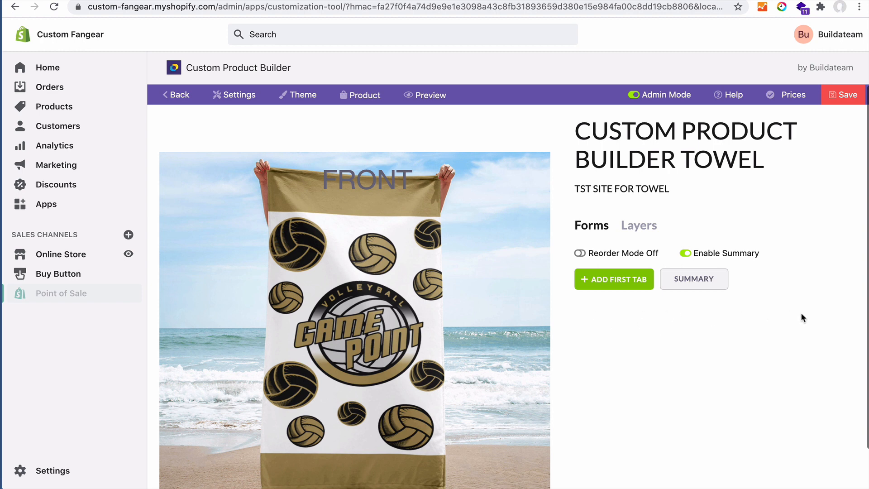
Add a first tab titled "Customize" to the towel's forms and save the panel.
left_click(618, 289)
left_click(328, 259)
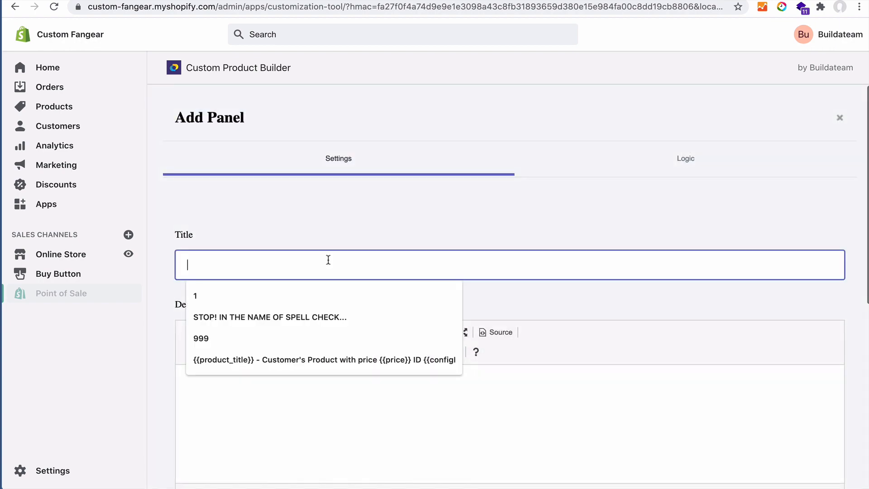
type("Custim")
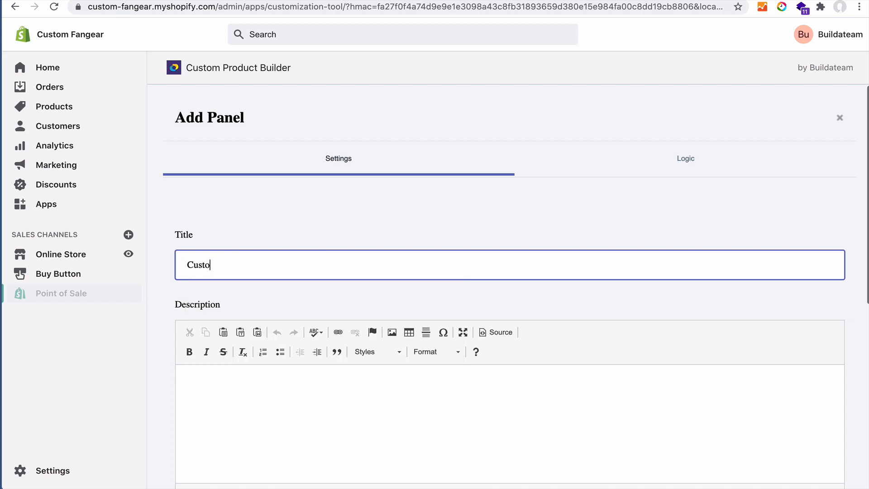
type("mize")
double_click(230, 270)
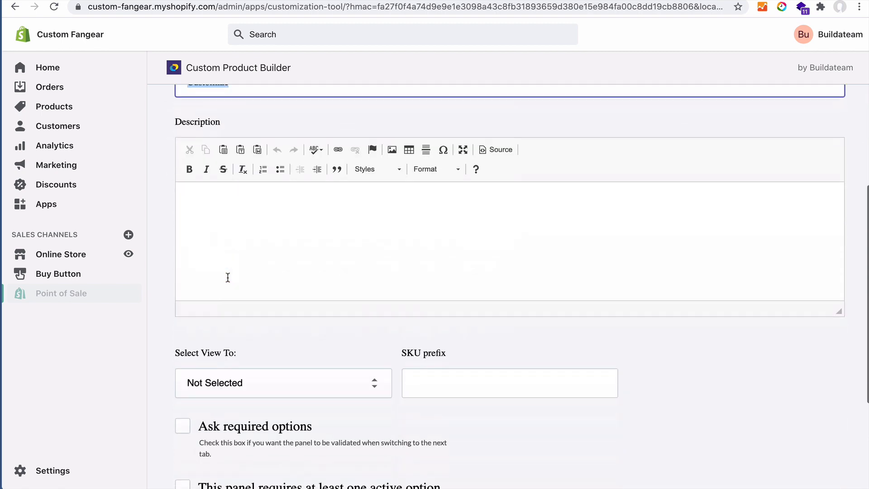
scroll(227, 277, "down", 8)
left_click(269, 422)
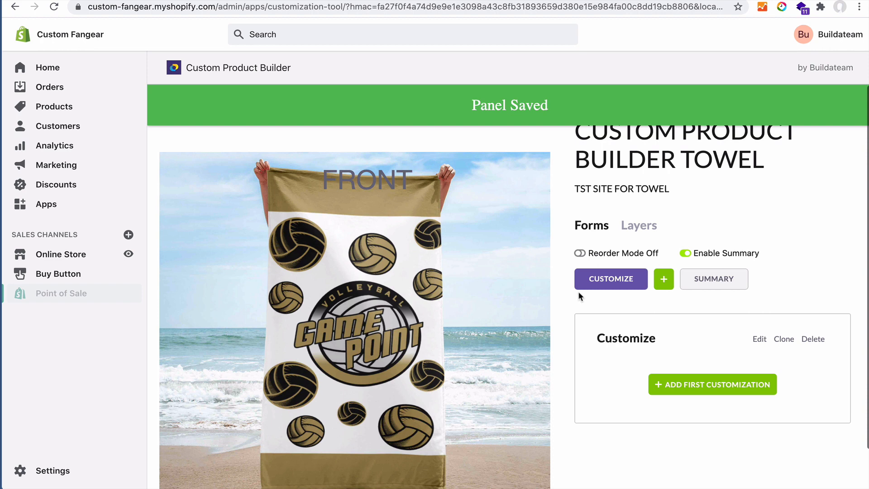
Preview the towel on the storefront, compare its Customize and Summary tabs, and return to the builder.
scroll(559, 293, "down", 1)
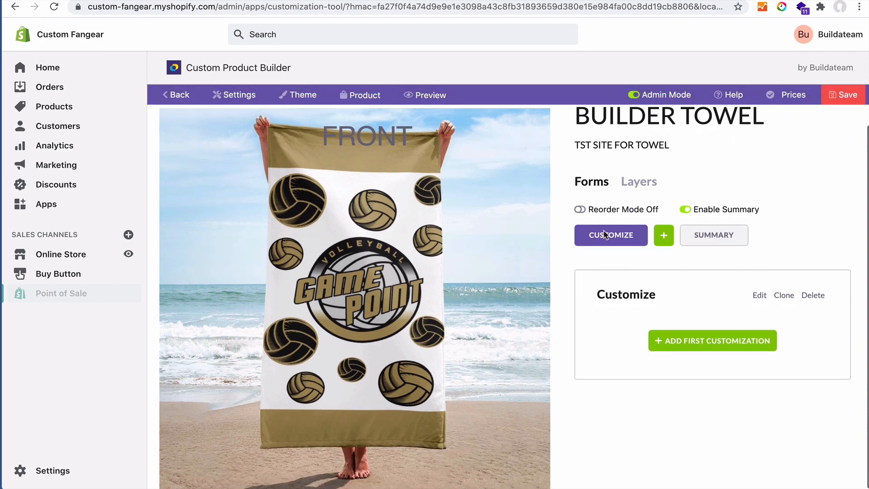
left_click(433, 97)
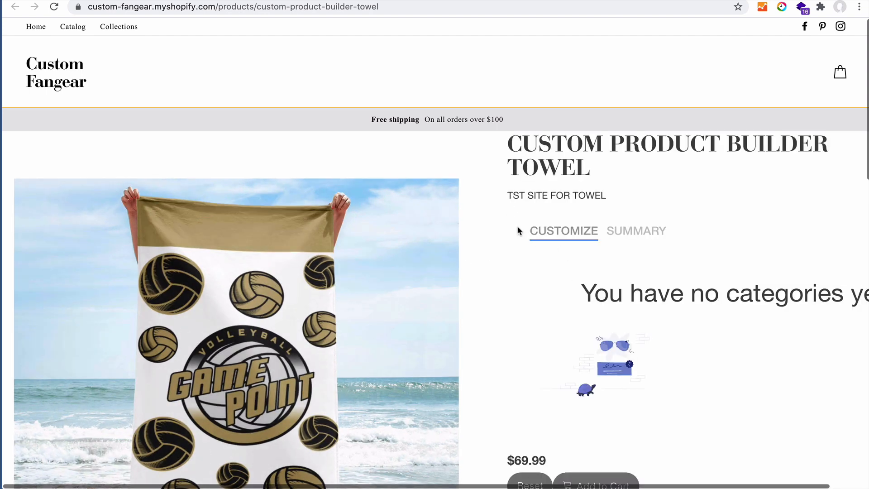
left_click_drag(518, 226, 618, 228)
left_click(633, 231)
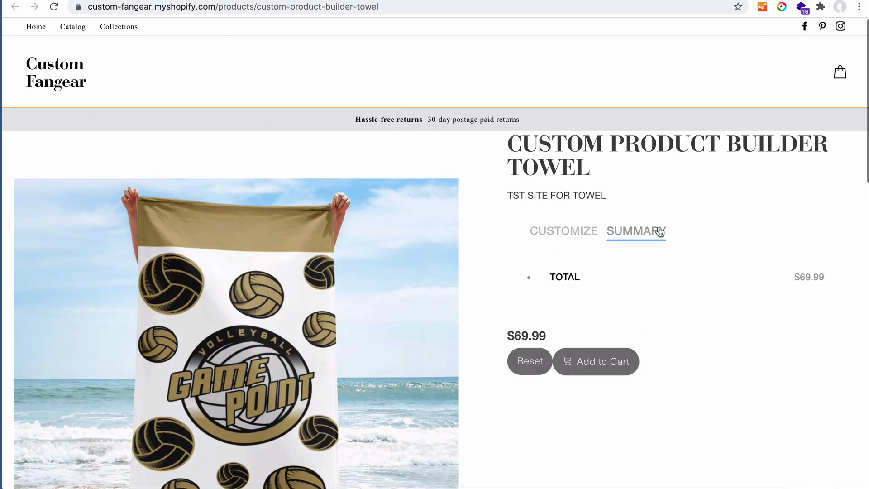
left_click(567, 231)
left_click(637, 234)
left_click(570, 232)
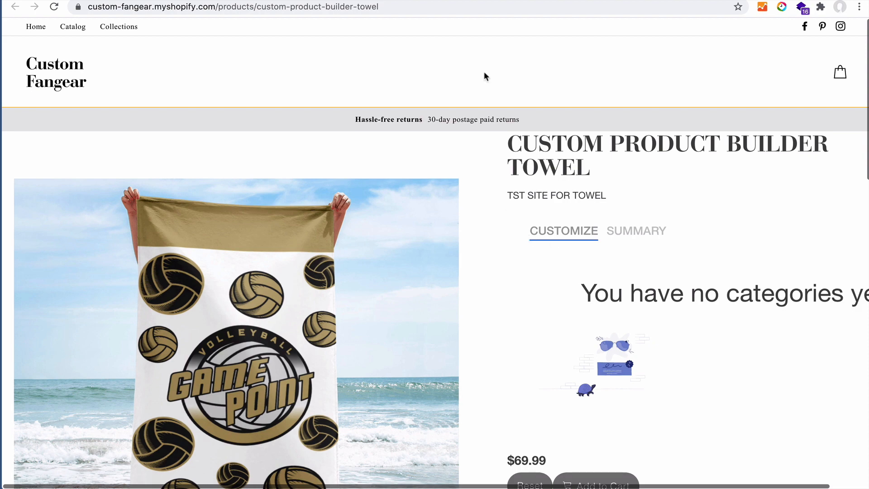
left_click(423, 0)
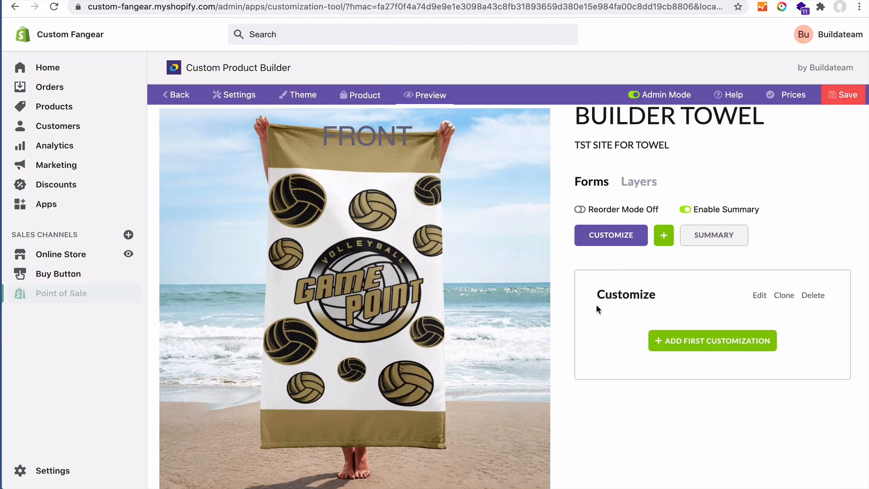
Edit the Customize panel so that it selects the Front view, and save the panel.
left_click_drag(617, 297, 652, 300)
left_click(656, 295)
left_click(761, 295)
scroll(384, 292, "down", 5)
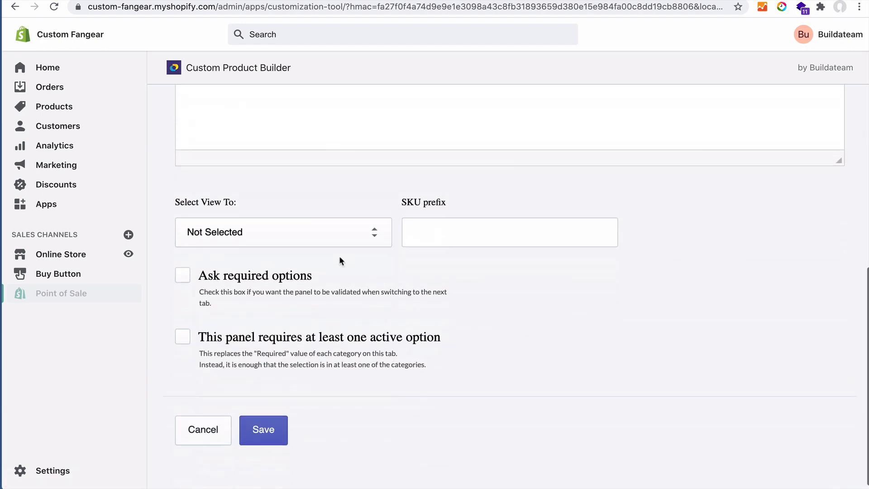
scroll(340, 260, "up", 3)
scroll(248, 275, "down", 2)
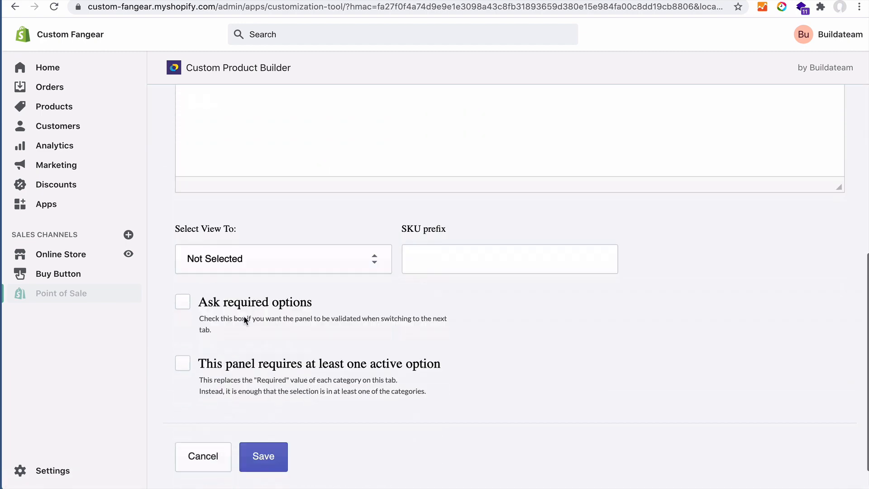
left_click(297, 259)
left_click(260, 270)
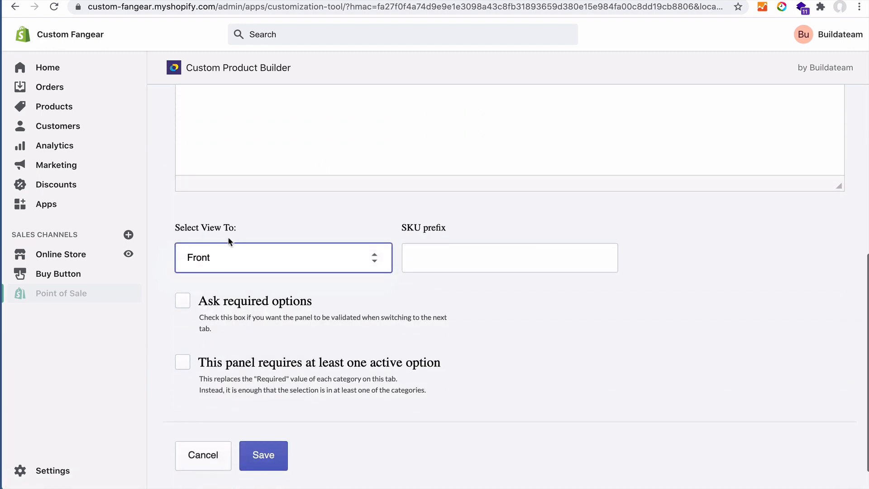
left_click(260, 455)
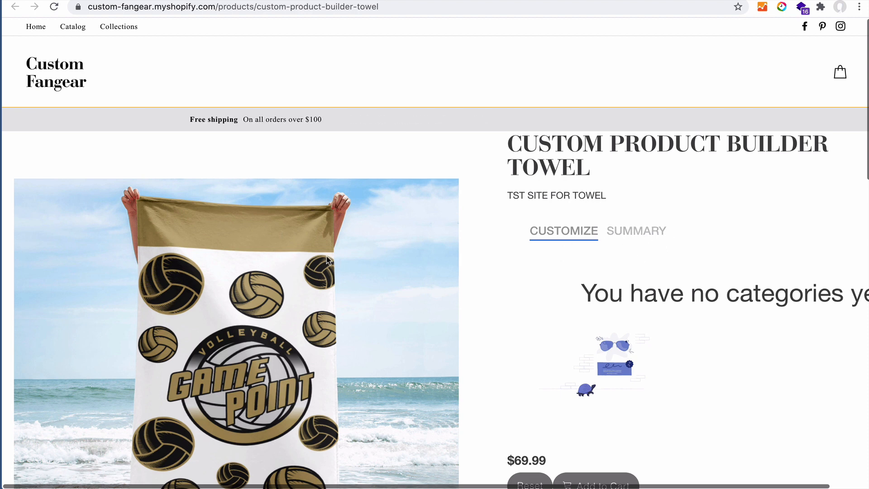
Return from the storefront to the builder and start the Customize tab's first customization category, titled "Add Monogram".
key("ctrl+shift+Tab")
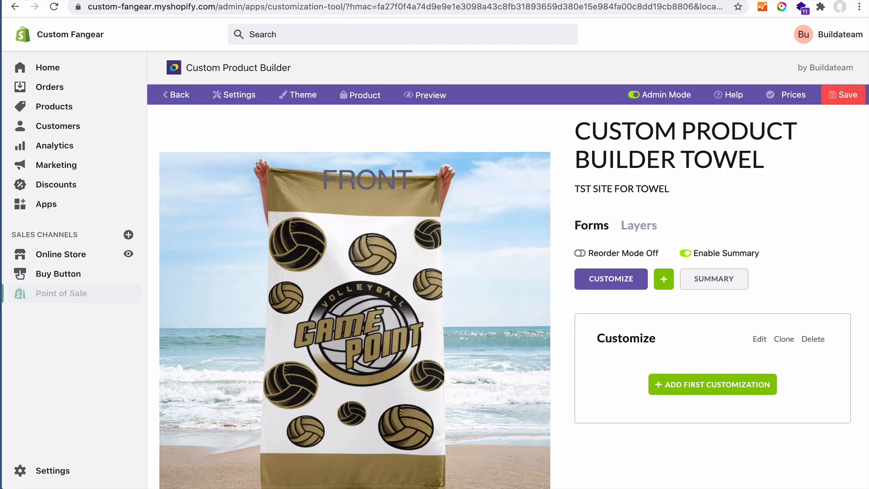
scroll(678, 343, "down", 1)
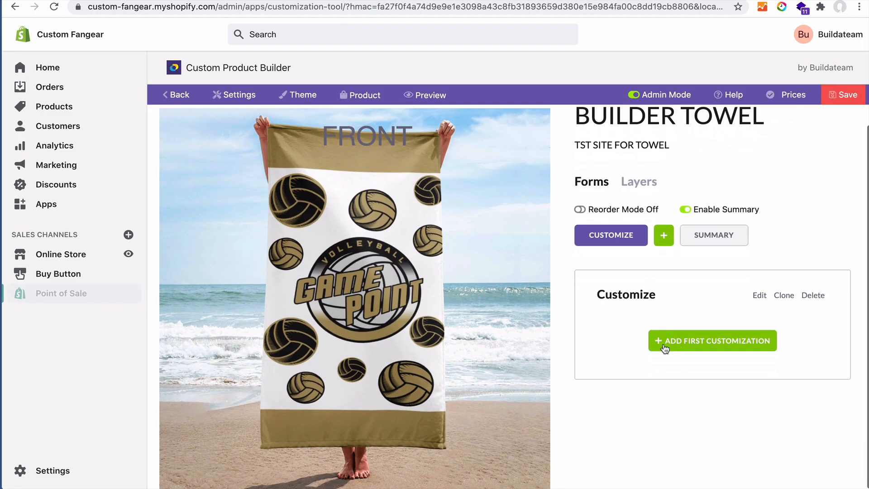
left_click(703, 345)
left_click(268, 259)
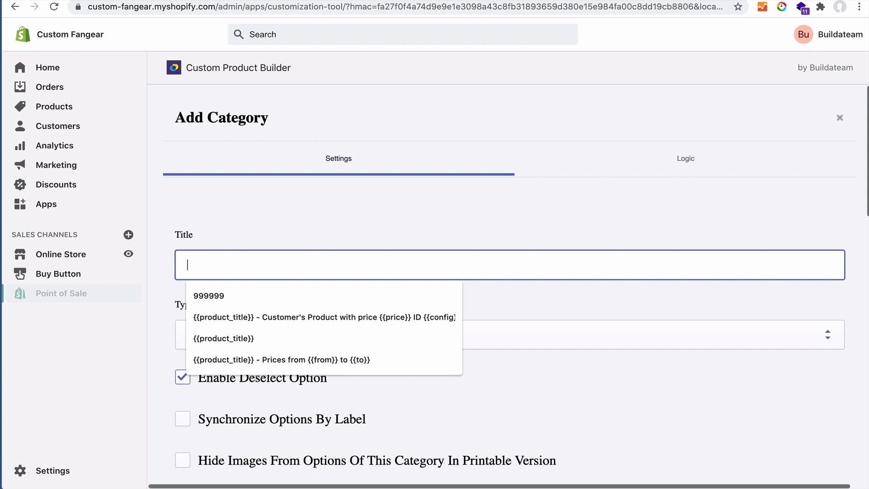
type("Add Monogram")
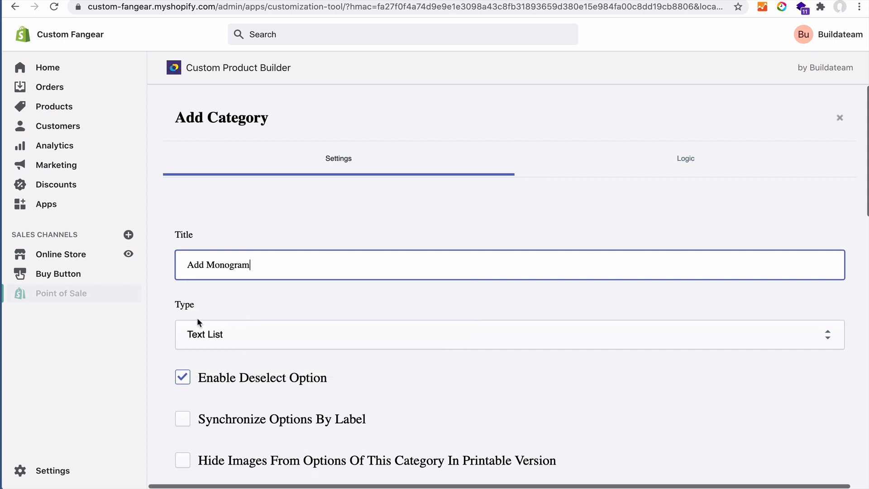
Set the new category's type to Text Monogram Field after reviewing the available types.
left_click(224, 333)
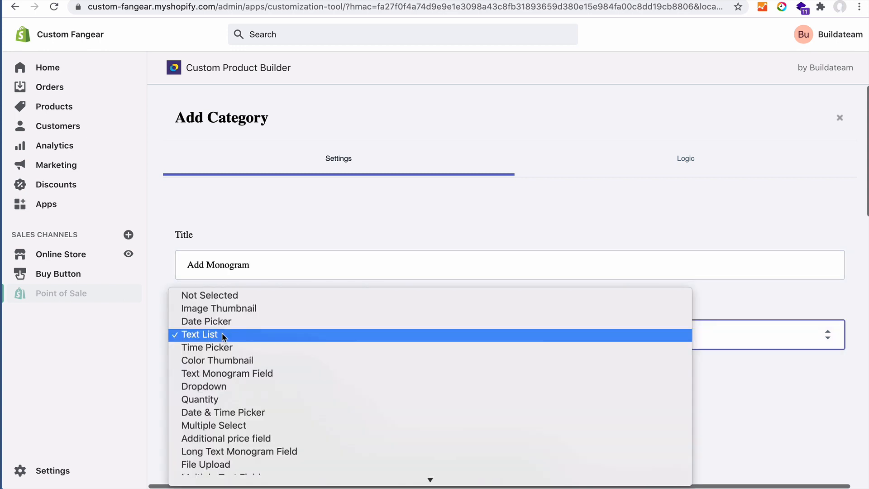
scroll(248, 374, "down", 3)
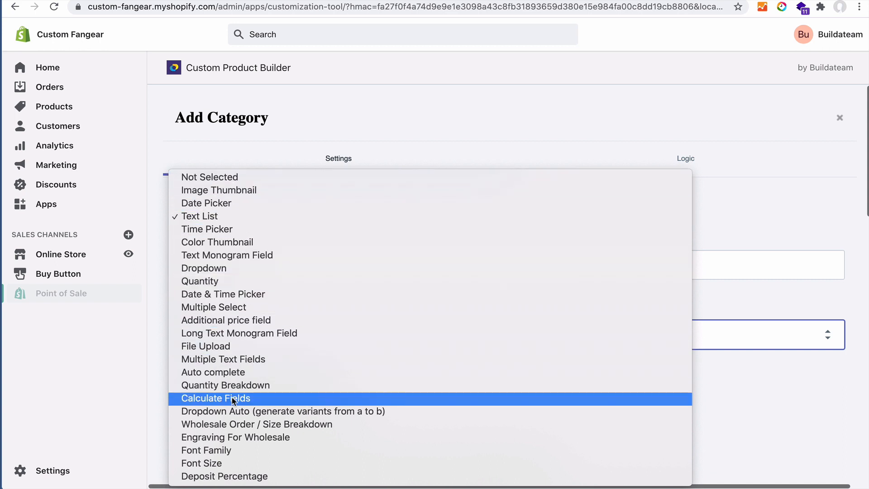
left_click(243, 254)
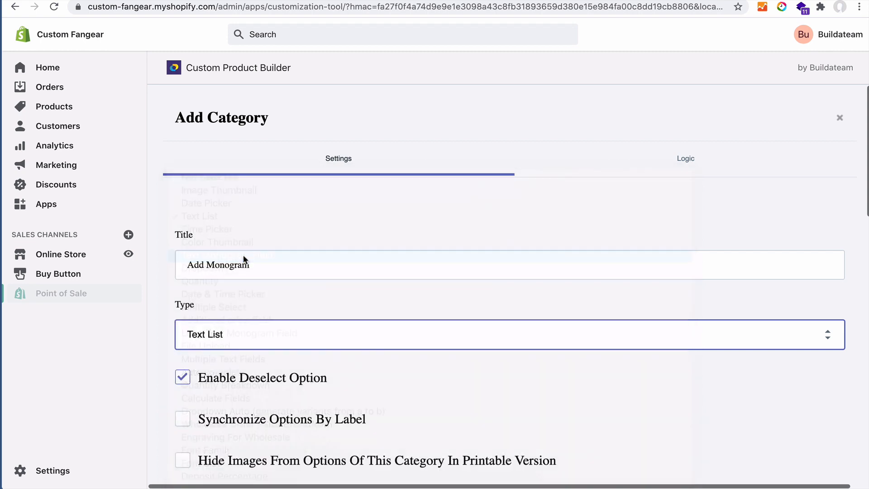
scroll(297, 338, "down", 3)
left_click(269, 215)
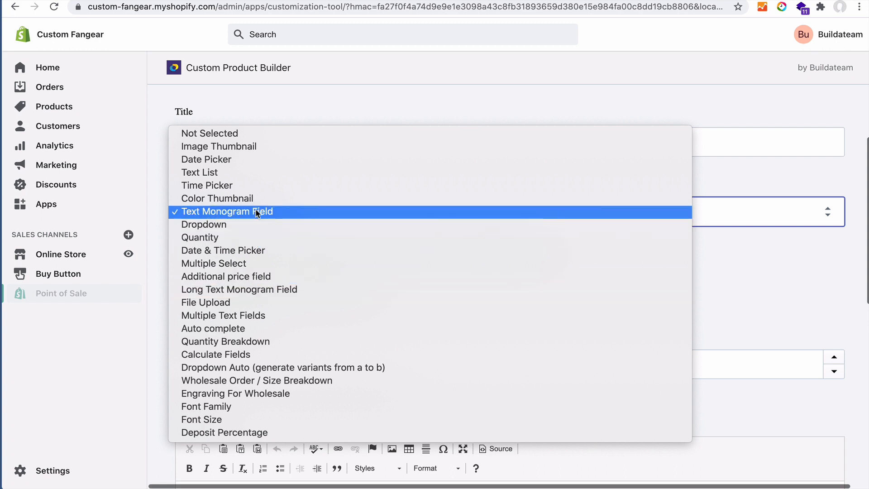
left_click(148, 267)
Review the remaining settings of the Add Monogram category and save it.
scroll(243, 281, "down", 1)
scroll(243, 285, "down", 2)
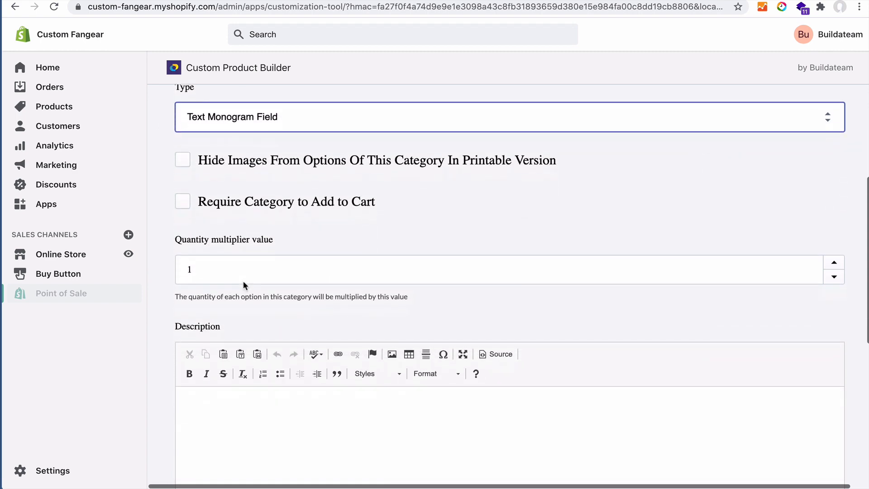
scroll(243, 283, "down", 1)
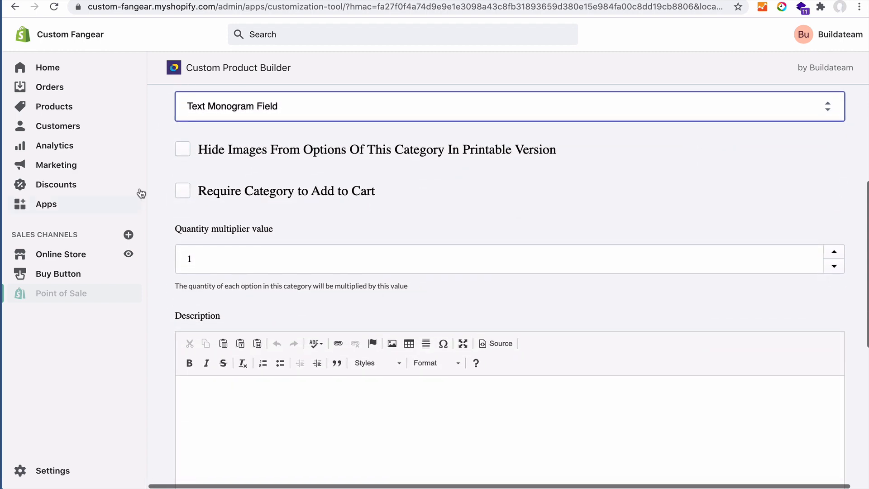
scroll(181, 292, "down", 6)
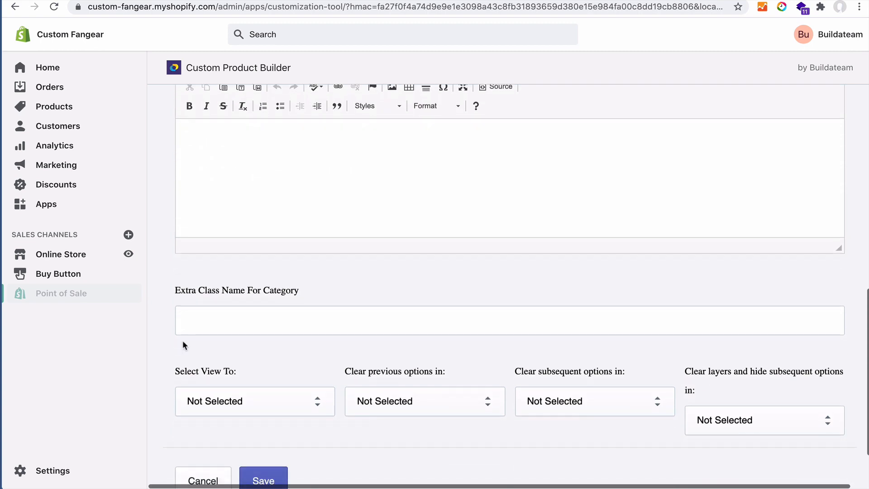
scroll(218, 326, "up", 3)
scroll(217, 326, "down", 4)
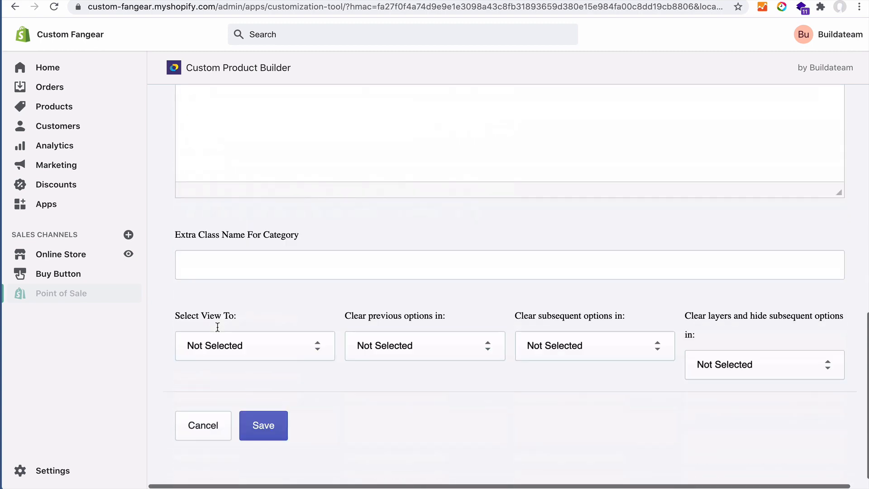
left_click(260, 425)
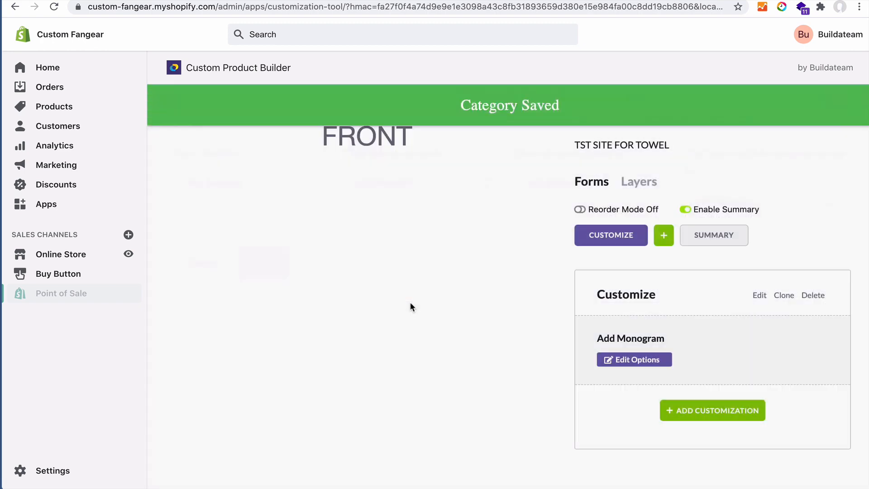
Create a new option in the Add Monogram category with the label "Your Text".
mouse_move(596, 338)
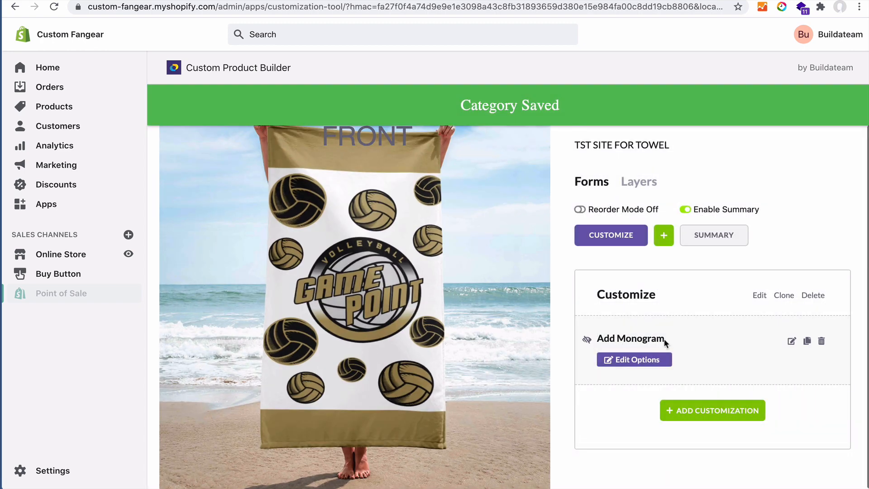
left_click_drag(598, 337, 686, 341)
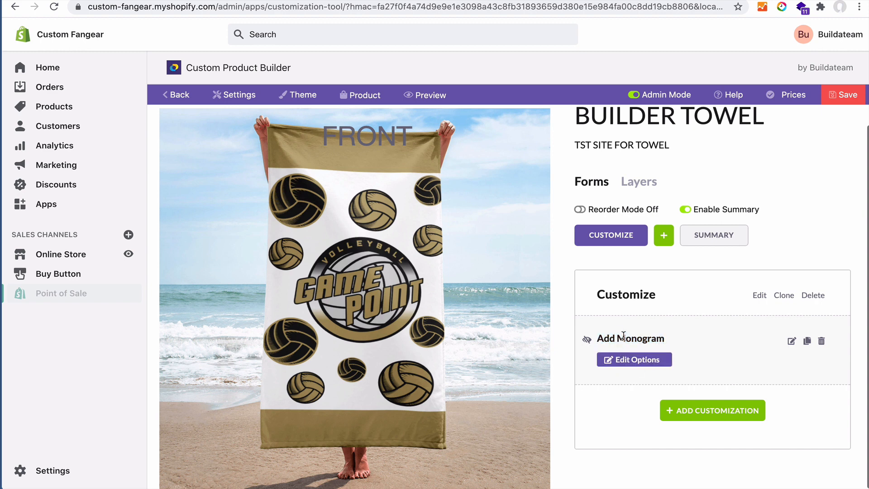
double_click(620, 337)
left_click(619, 363)
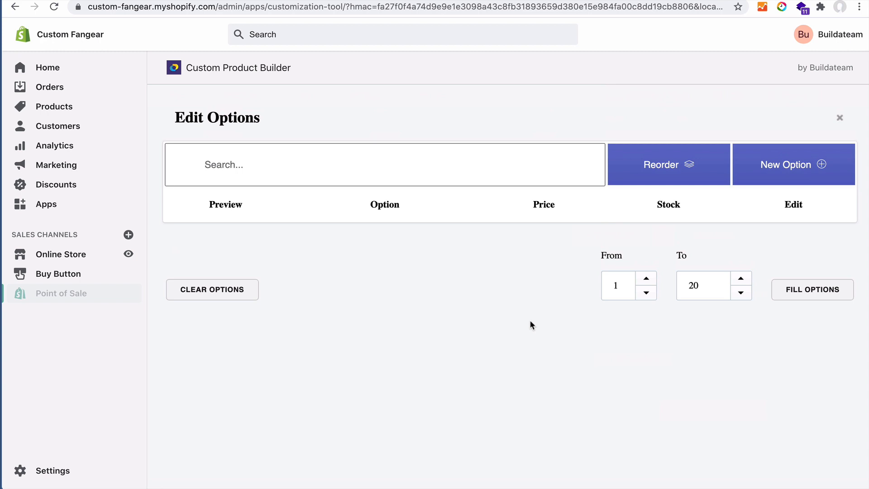
left_click(804, 172)
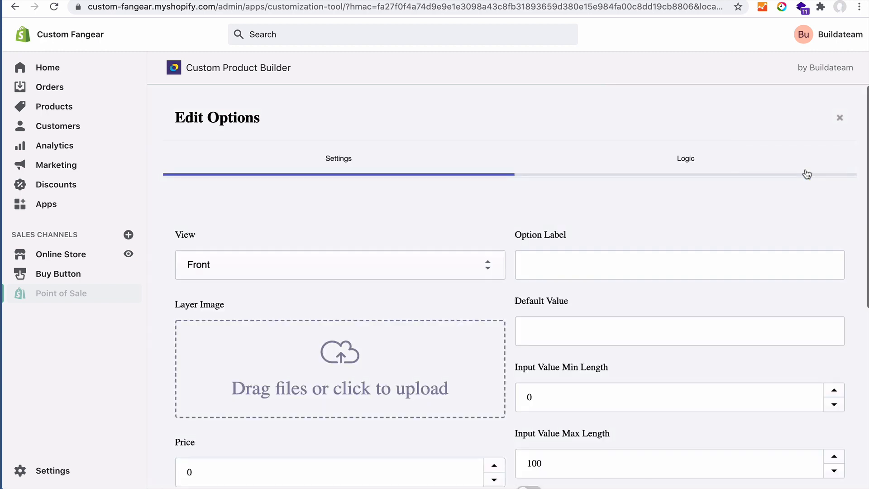
left_click(528, 266)
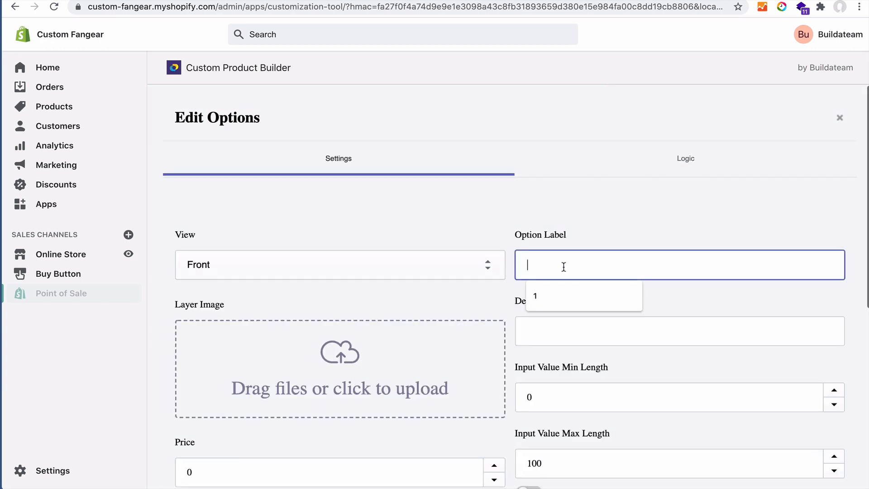
type("A")
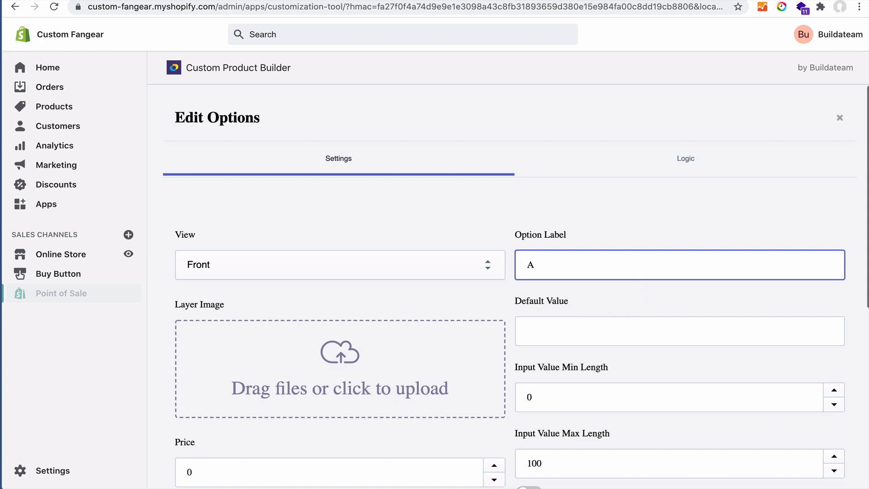
key("BackSpace")
type("Your Text")
Examine the text option's minimum and maximum input length, character counter and per-character charge settings.
scroll(553, 233, "down", 4)
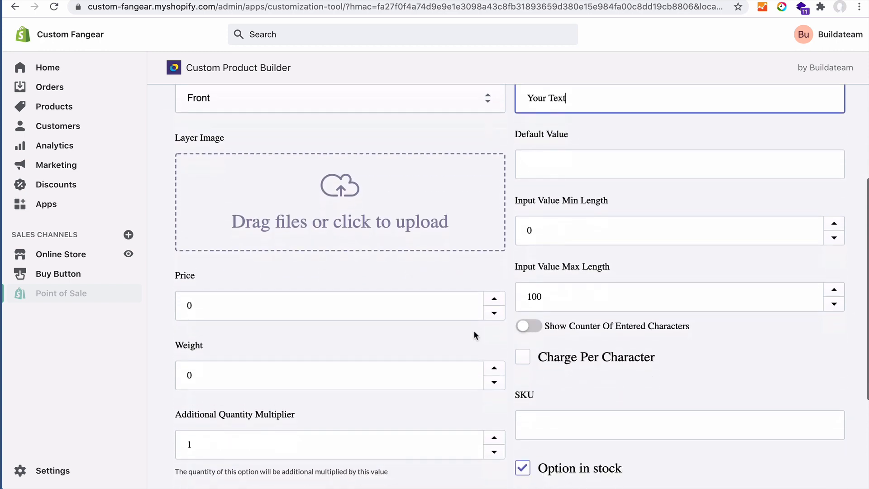
scroll(474, 332, "down", 1)
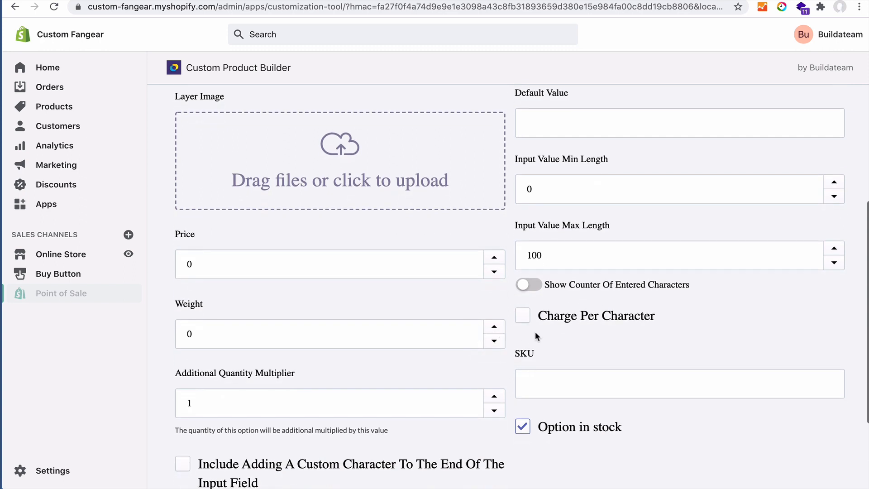
scroll(529, 332, "up", 1)
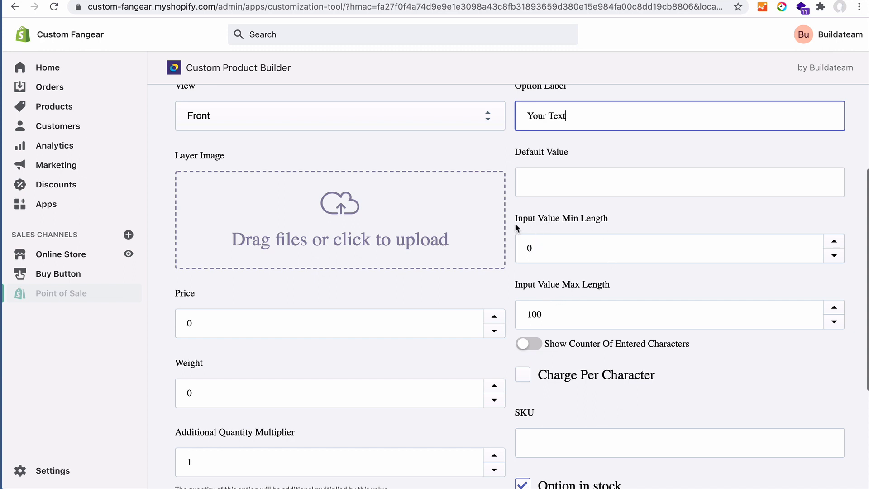
left_click_drag(513, 217, 615, 219)
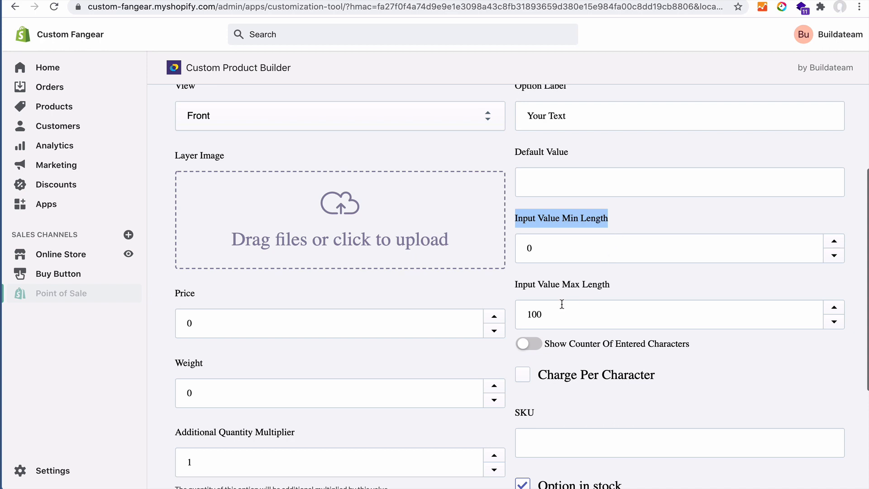
left_click(515, 287)
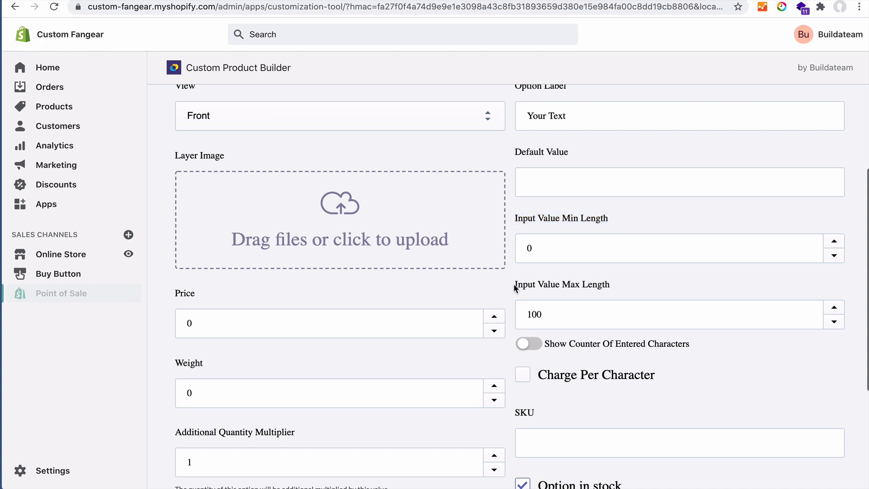
left_click_drag(515, 286, 602, 286)
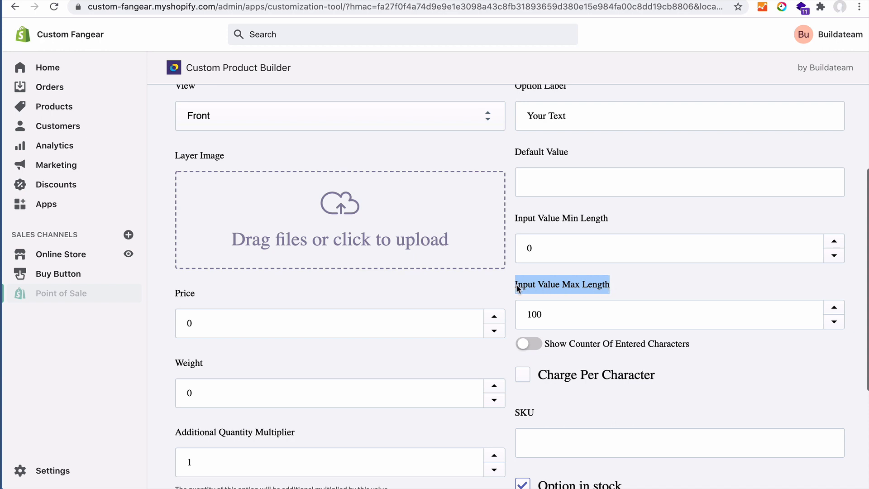
left_click(566, 285)
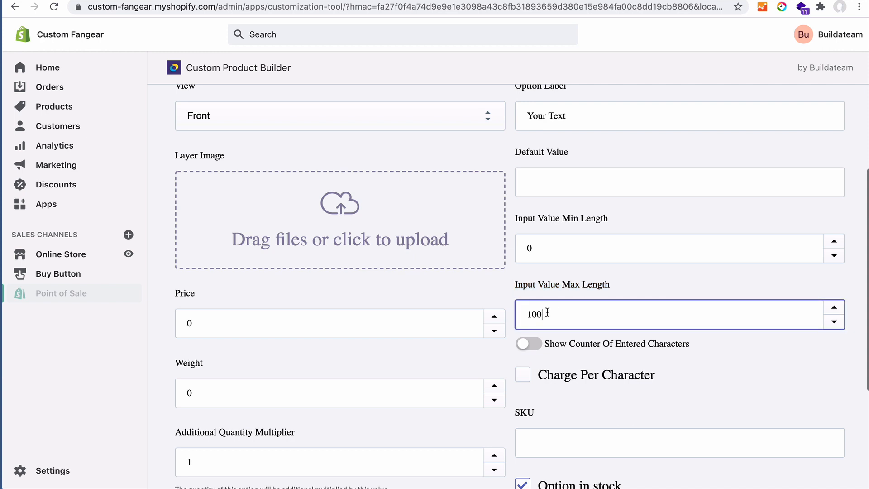
left_click_drag(549, 312, 515, 318)
left_click(657, 392)
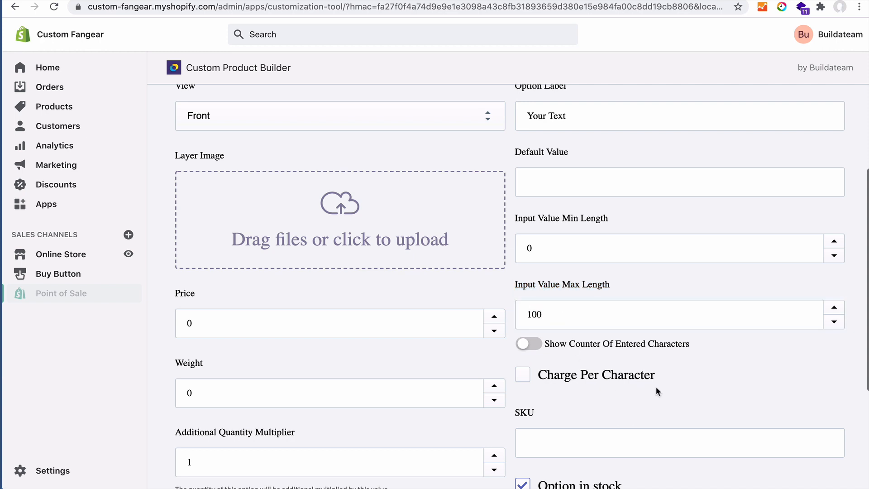
scroll(658, 392, "down", 1)
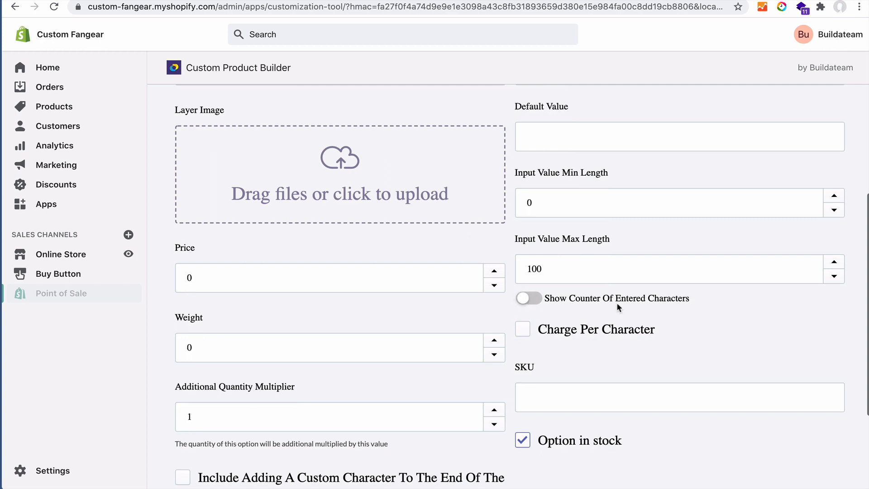
Set the price of the "Your Text" option to 10.
left_click_drag(197, 281, 181, 276)
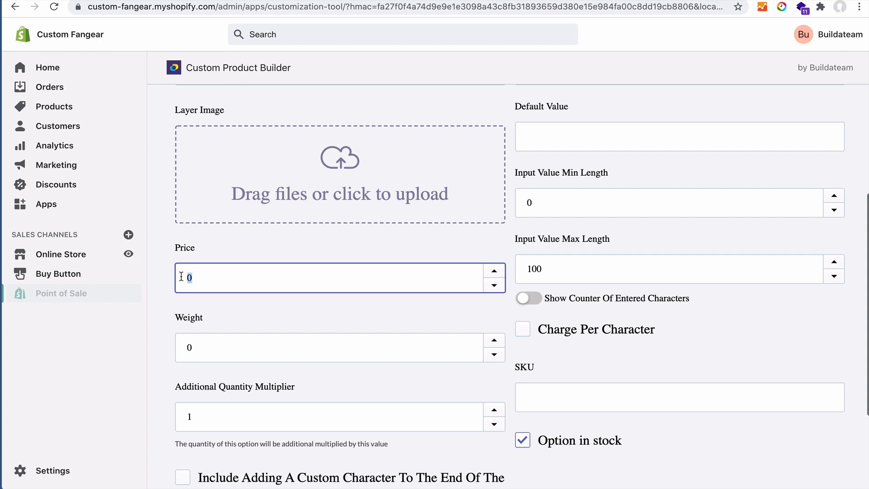
type("10")
key("Tab")
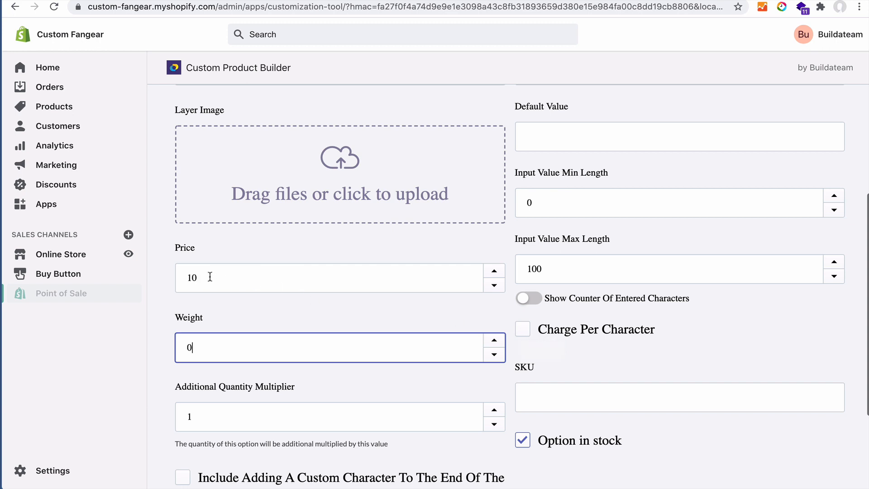
scroll(378, 417, "down", 3)
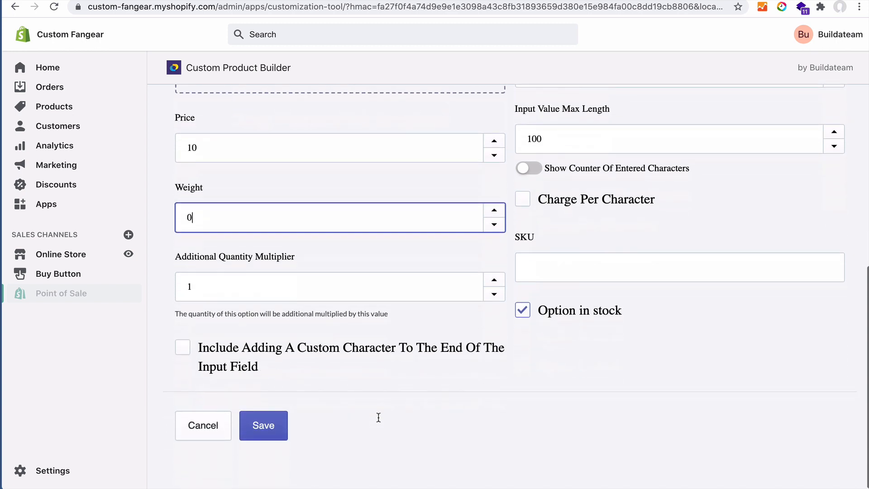
Review the remaining settings of the "Your Text" option, save it and return to the towel builder.
left_click(553, 271)
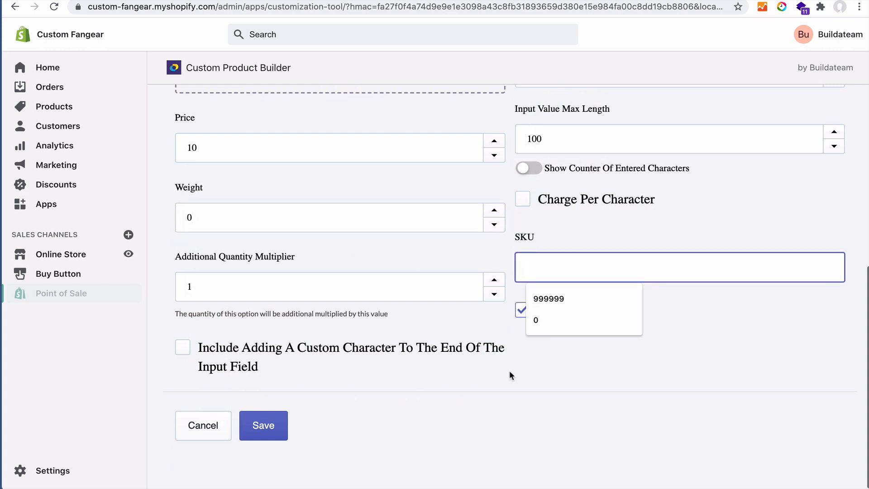
left_click(442, 382)
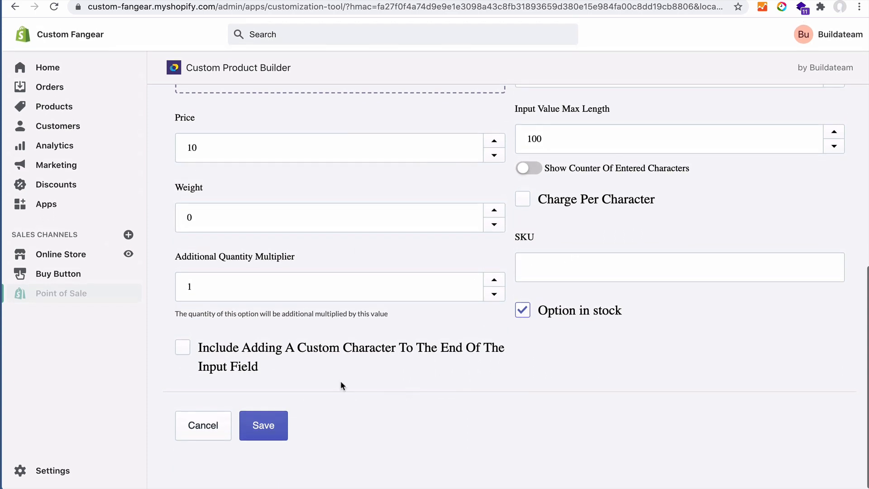
left_click(182, 349)
left_click(184, 349)
left_click(267, 426)
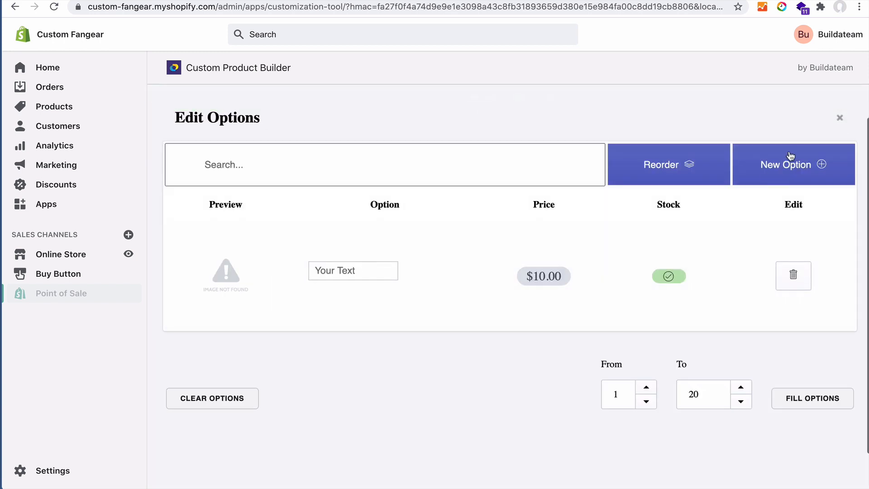
left_click(839, 119)
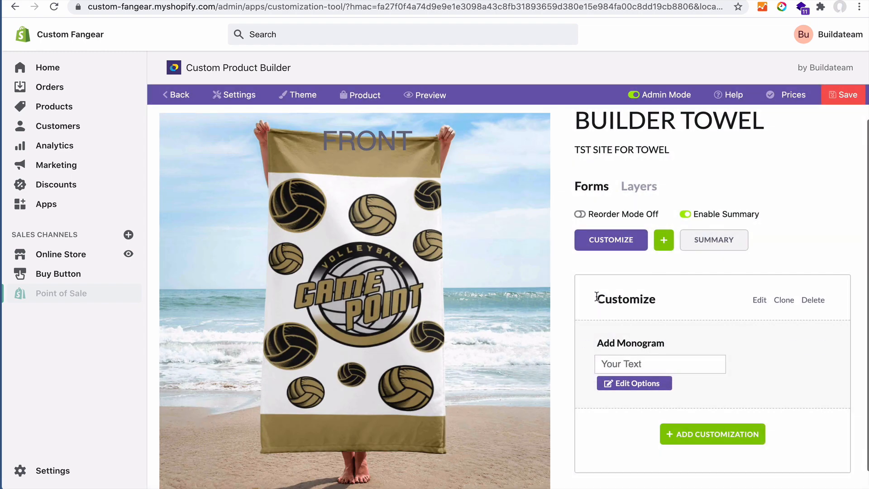
left_click_drag(597, 342, 689, 341)
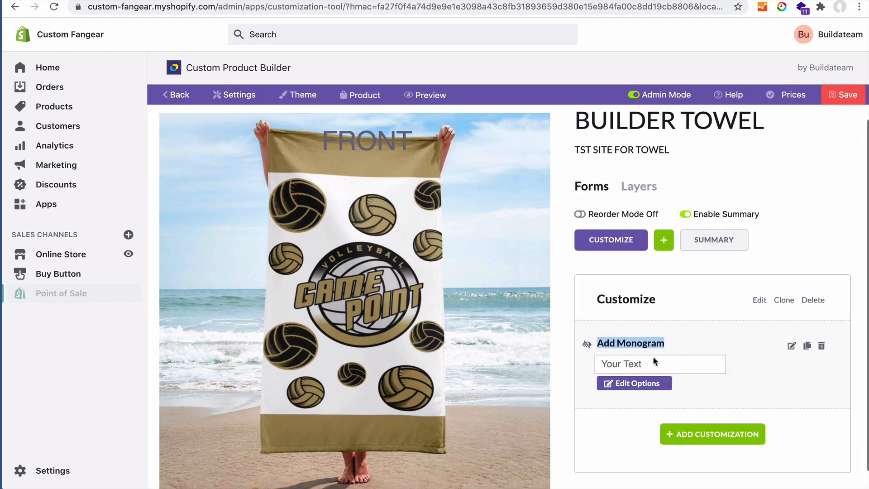
left_click(609, 365)
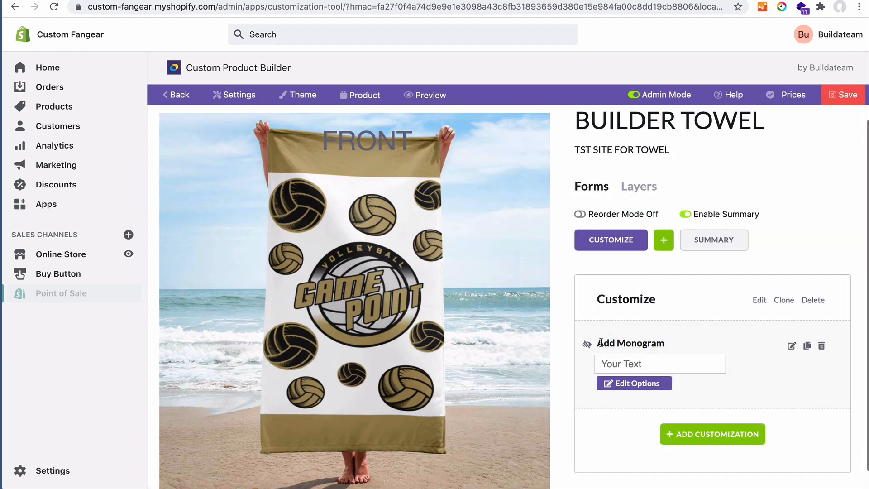
left_click_drag(603, 343, 691, 346)
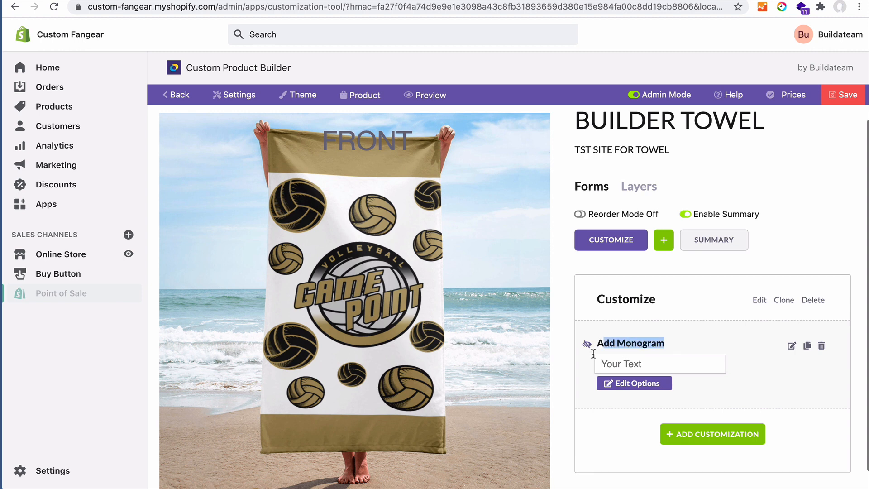
left_click(649, 388)
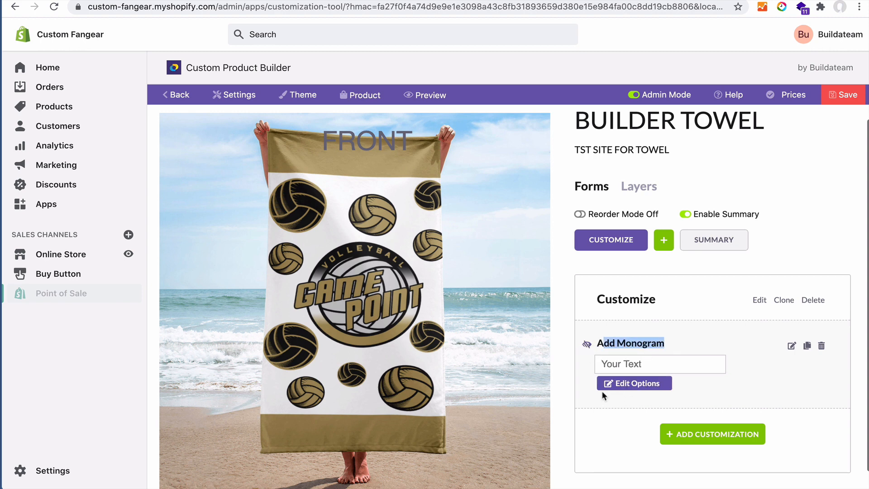
left_click(672, 342)
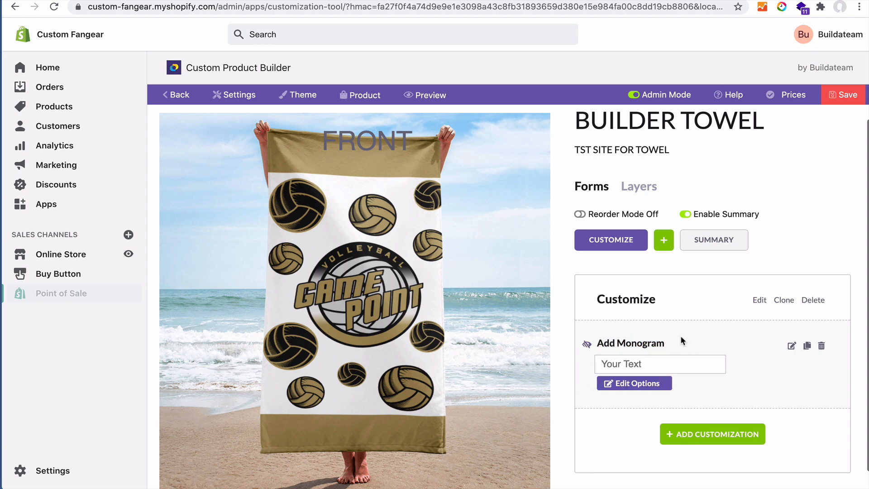
Save the builder, add a custom layer and position its area over the upper part of the towel.
left_click(843, 96)
left_click(634, 188)
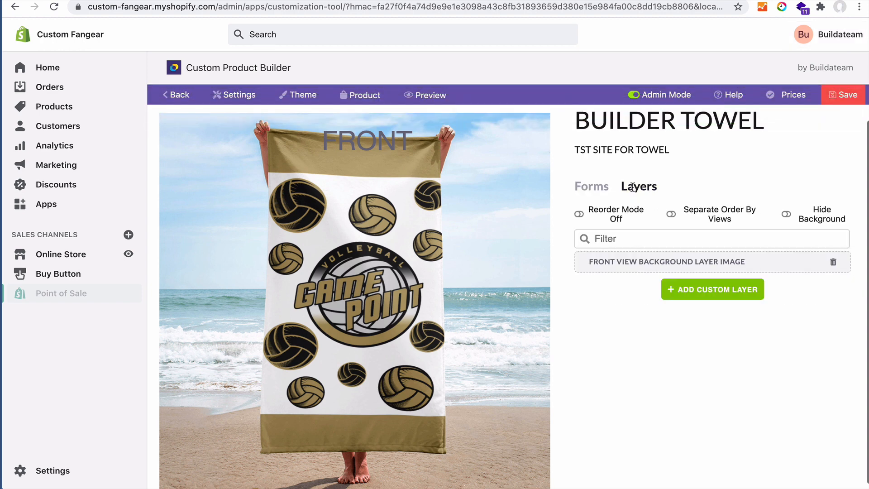
left_click(710, 294)
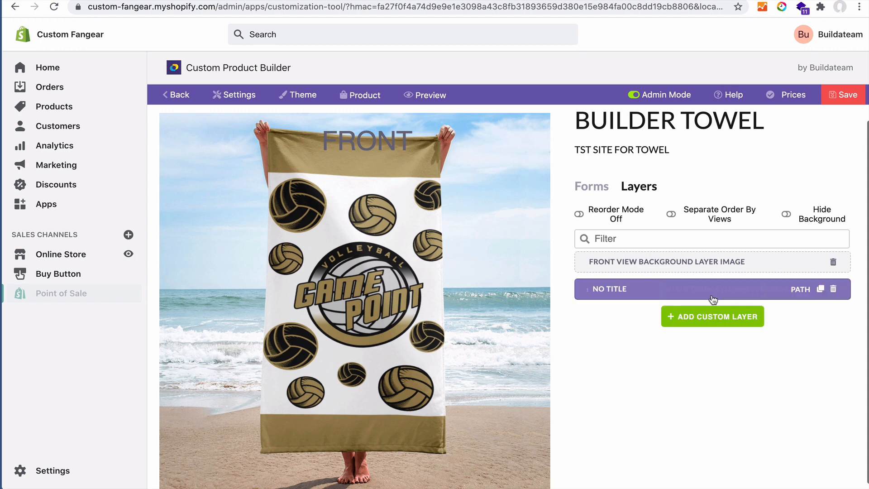
left_click(657, 293)
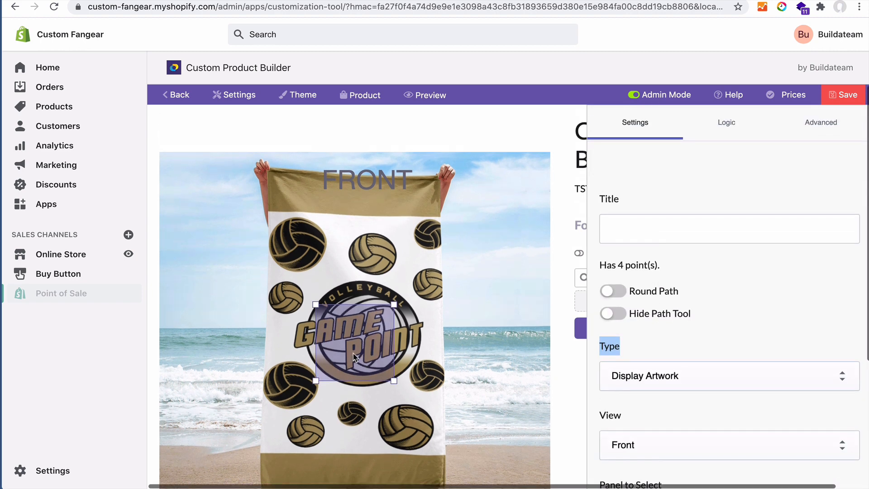
left_click_drag(354, 357, 335, 269)
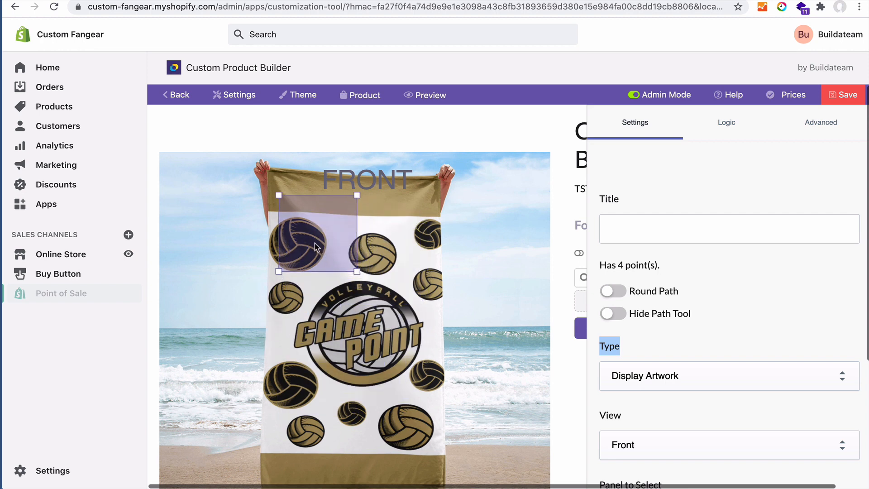
Title the new custom layer "Monogram Field".
left_click(653, 225)
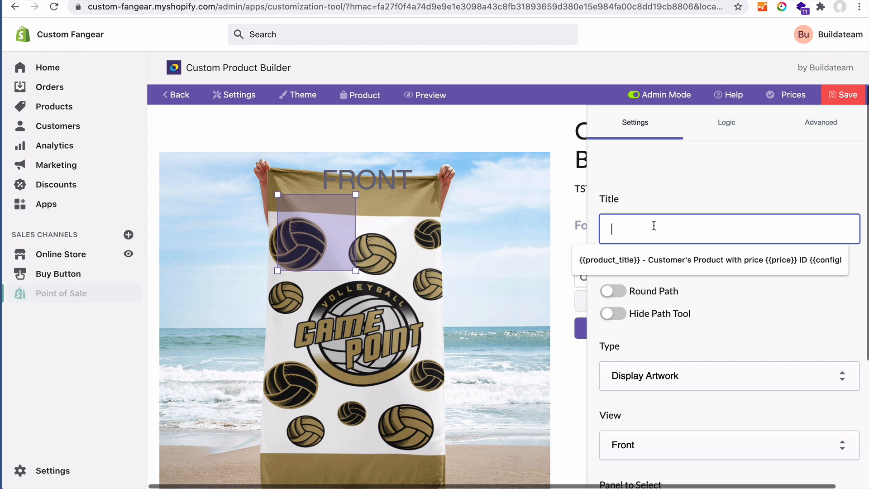
type("Your Monogram")
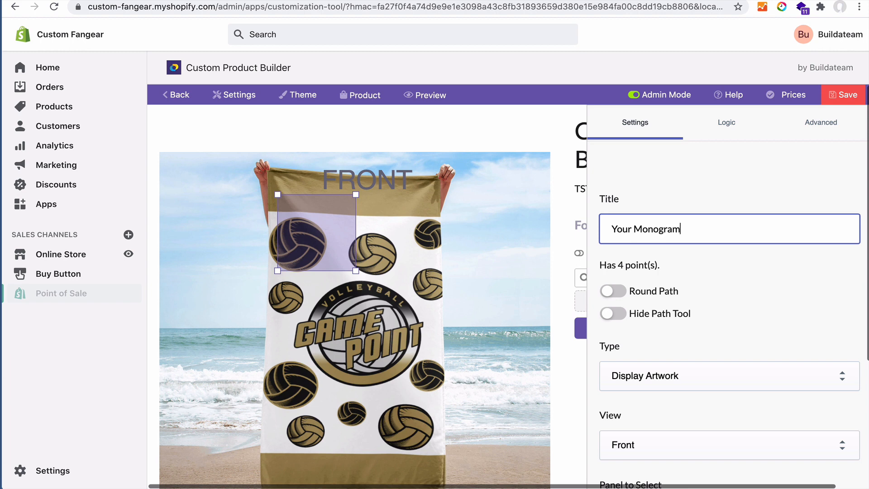
double_click(621, 229)
key("BackSpace")
key("BackSpace")
left_click(695, 228)
type("Field")
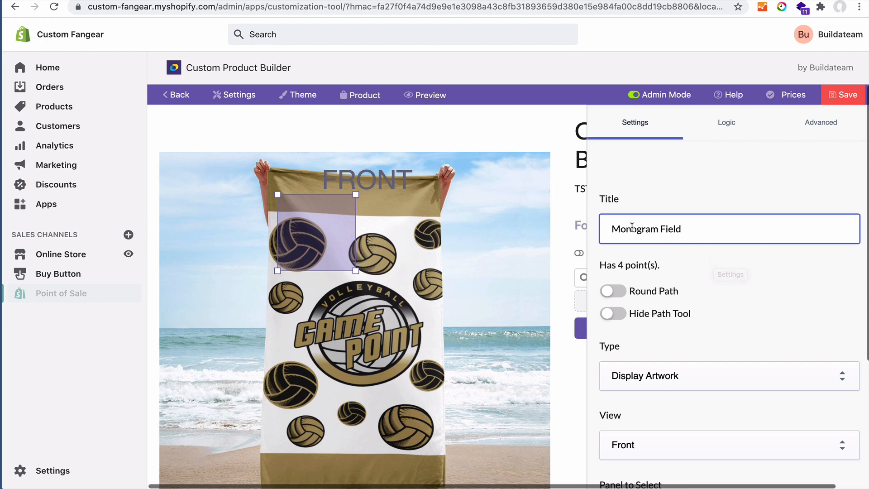
Move the layer's area toward the towel's upper middle and extend its title to "Monogram Field - Front View - Top Side".
triple_click(634, 229)
left_click_drag(324, 246, 369, 263)
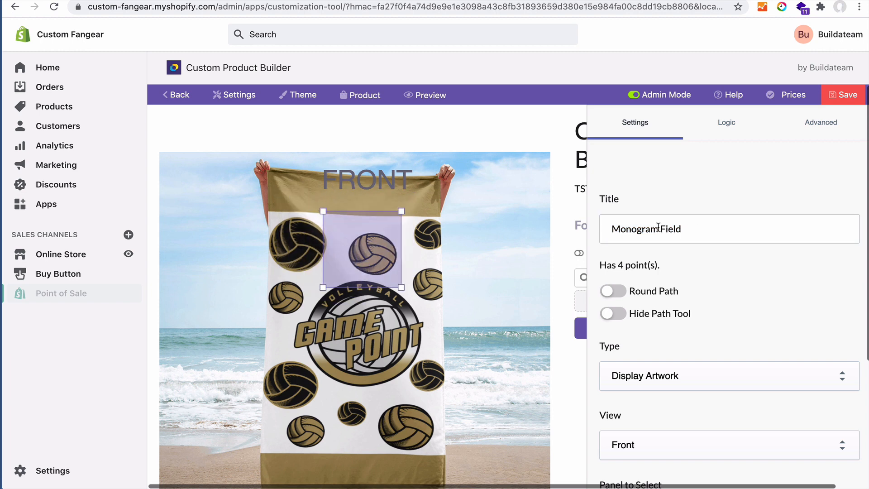
left_click(733, 230)
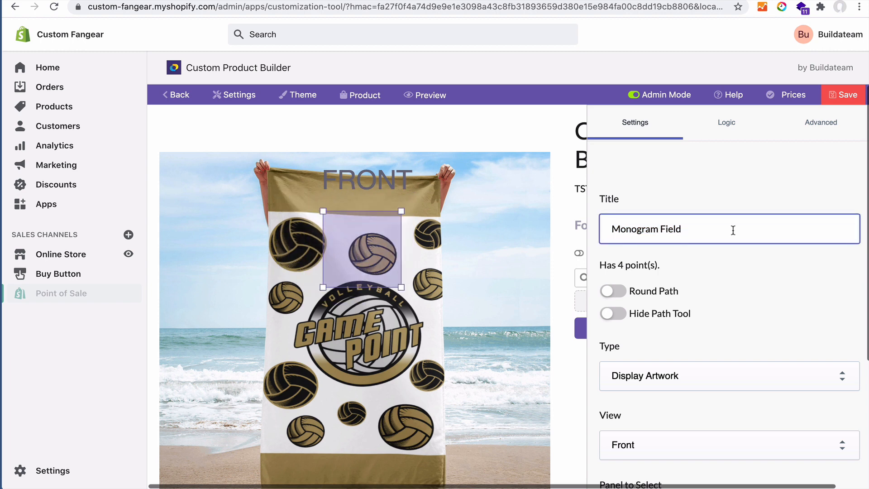
type("- Front")
key("BackSpace")
type("t View - Top Side")
left_click(795, 296)
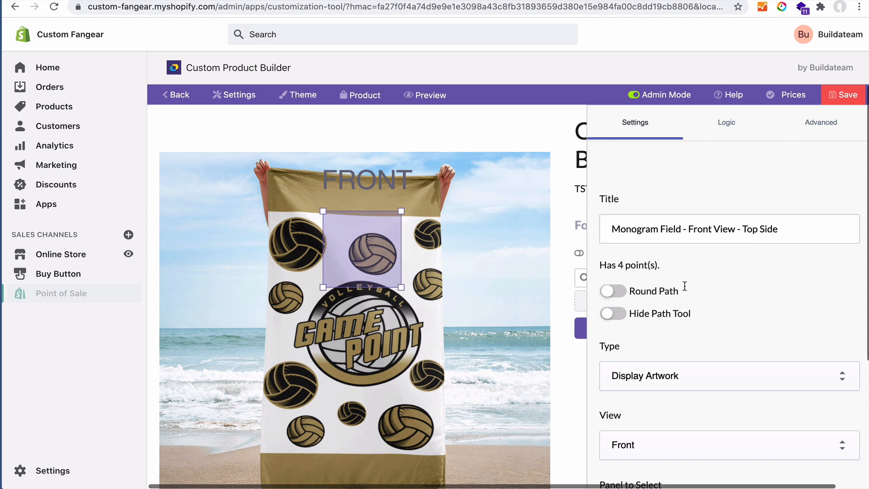
Set the type of the monogram layer to Text.
scroll(697, 284, "down", 2)
scroll(698, 284, "down", 1)
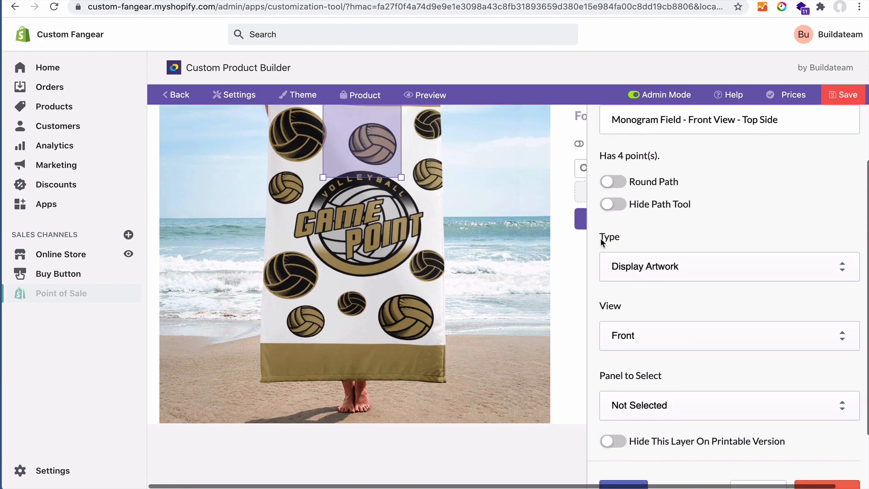
left_click(627, 266)
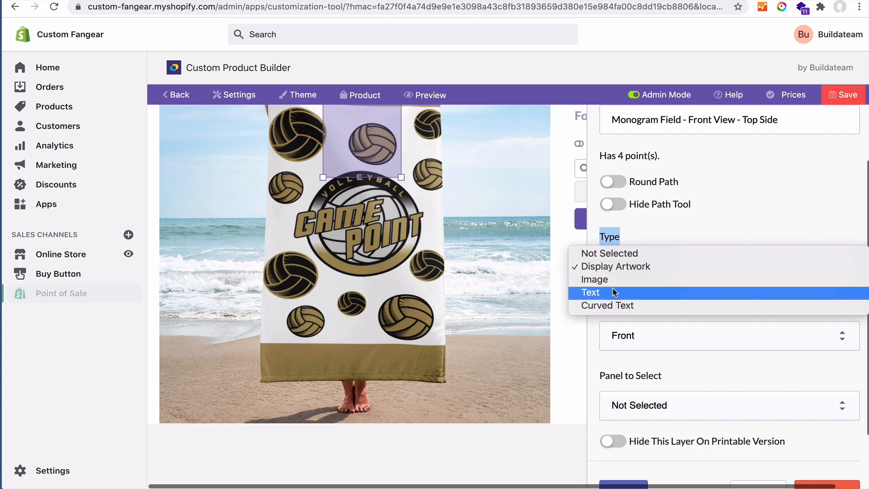
left_click(595, 294)
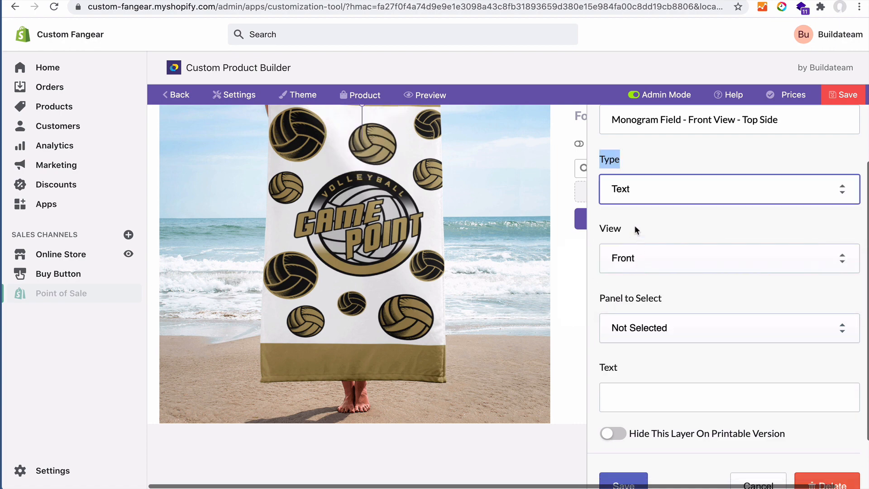
scroll(634, 224, "up", 2)
left_click(363, 193)
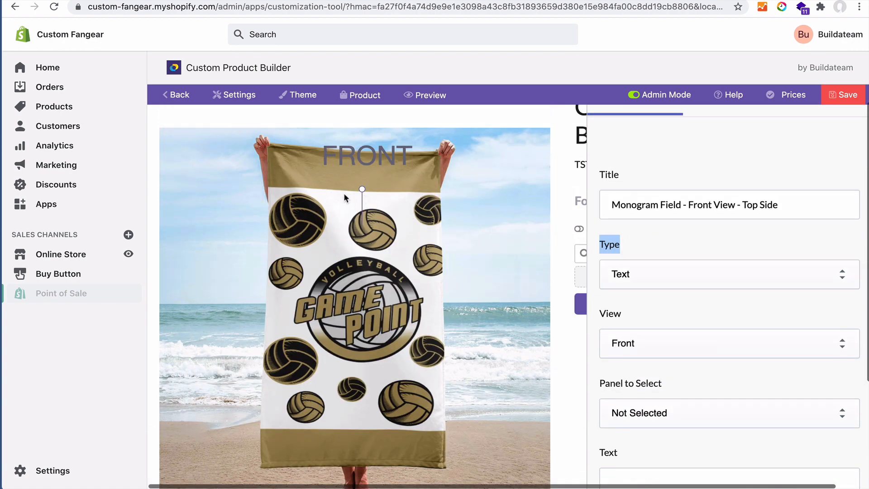
left_click(640, 257)
Set Customize as the panel to select for the monogram layer.
scroll(648, 317, "down", 2)
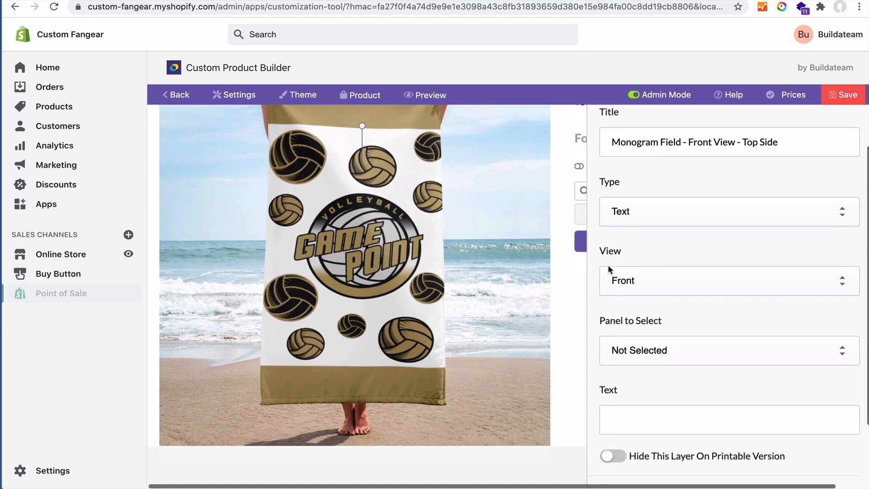
left_click(651, 349)
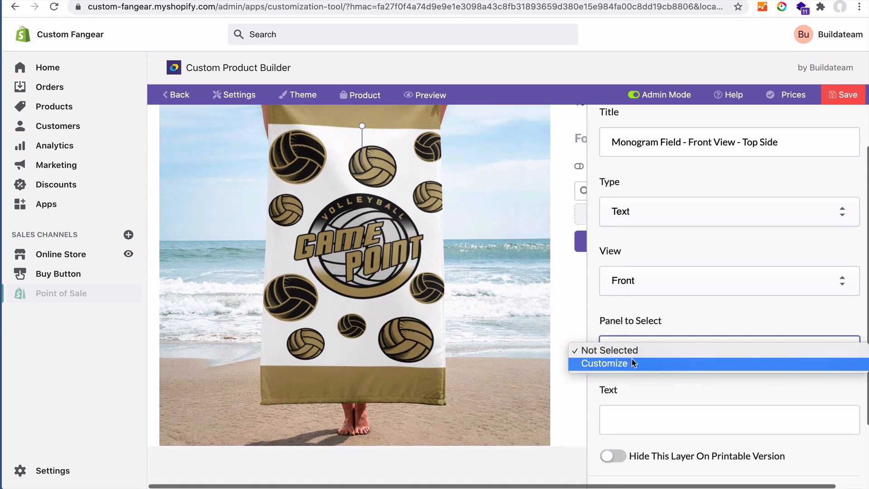
left_click(632, 363)
scroll(638, 321, "down", 2)
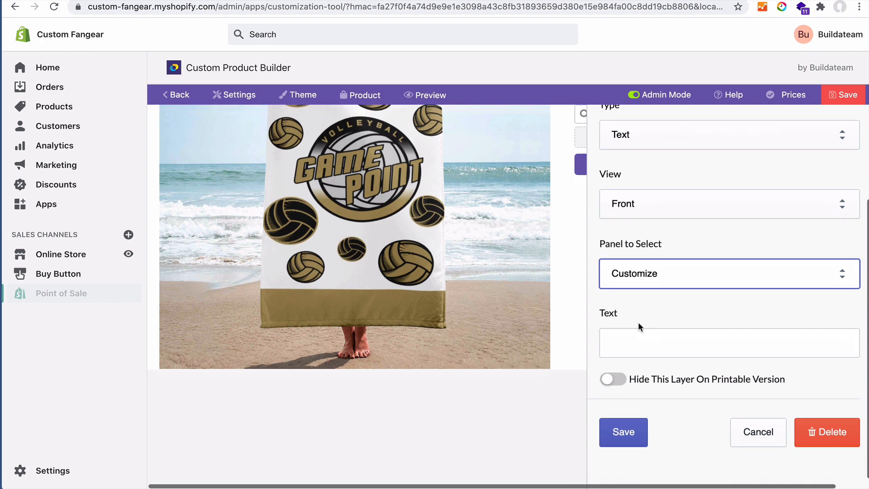
Enter "Personalize It" as the layer's text and move it onto the gold band at the top of the towel.
left_click(651, 348)
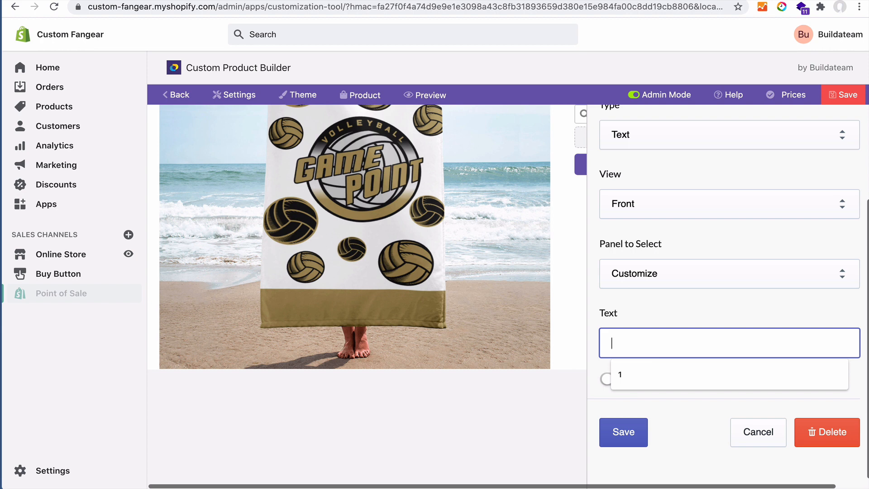
key("Escape")
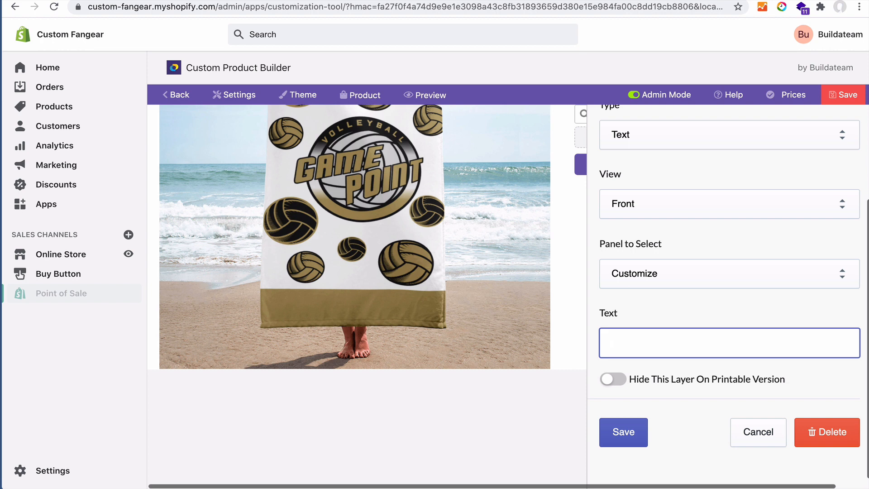
type("Customi")
key("ctrl+a")
type("Personalizer")
key("BackSpace")
key("BackSpace")
type("It")
scroll(684, 339, "up", 4)
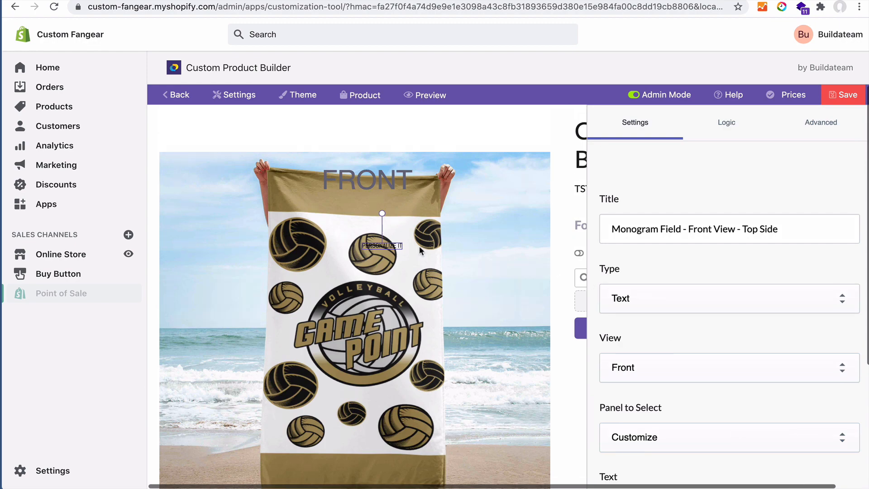
left_click_drag(386, 246, 353, 202)
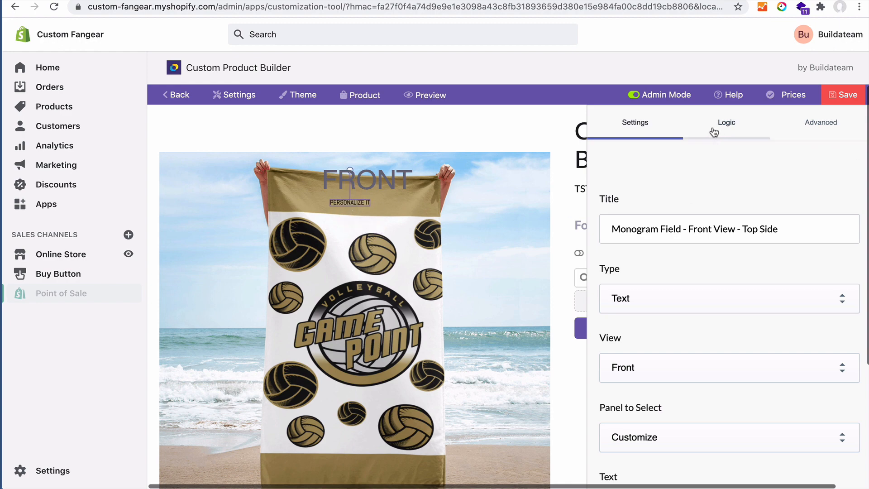
Set the font size of the monogram layer's text to 20 in its advanced settings.
left_click(820, 123)
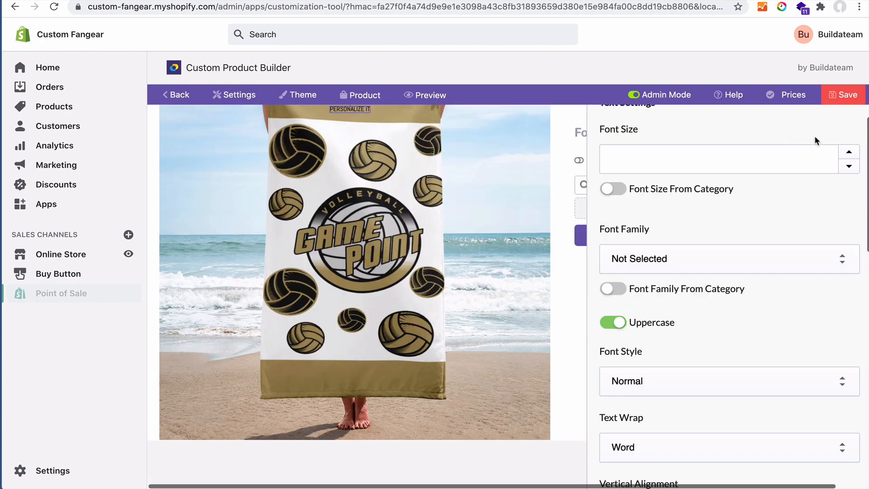
scroll(745, 138, "up", 3)
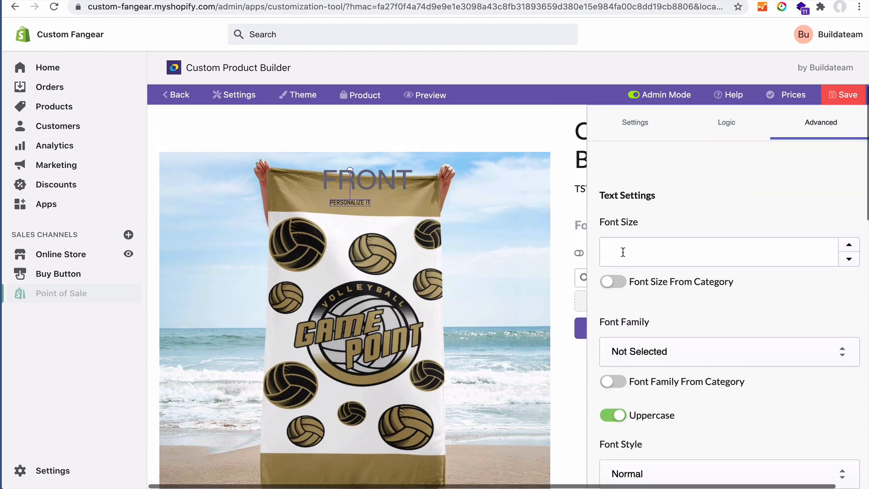
left_click(623, 252)
left_click(843, 260)
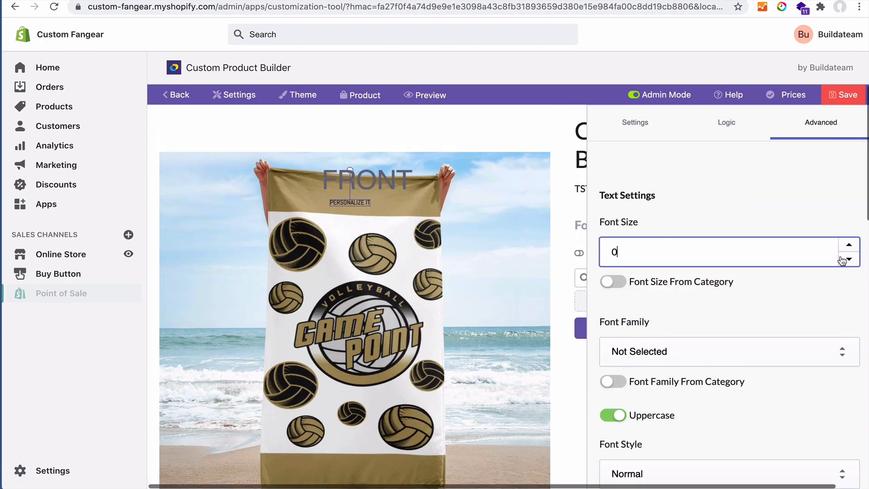
type("20")
left_click(672, 305)
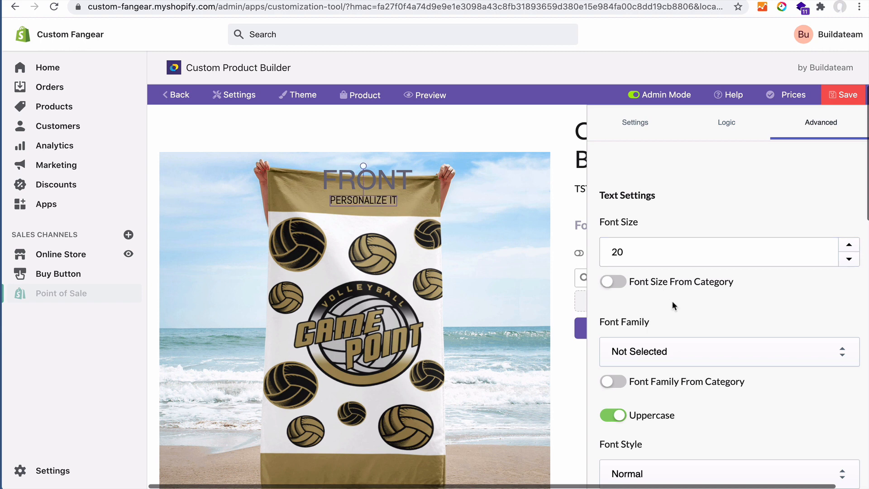
Set the font family of the monogram layer's text to Alegreya SC.
left_click(648, 349)
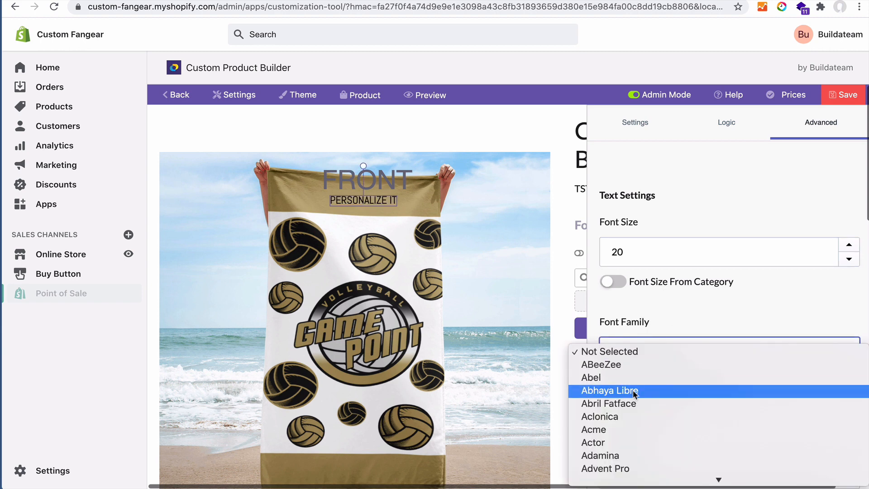
scroll(633, 390, "down", 5)
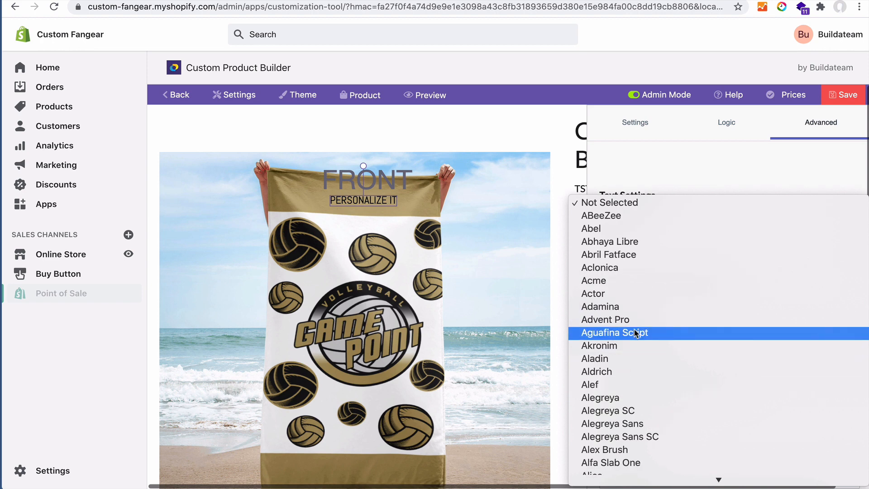
scroll(635, 334, "down", 2)
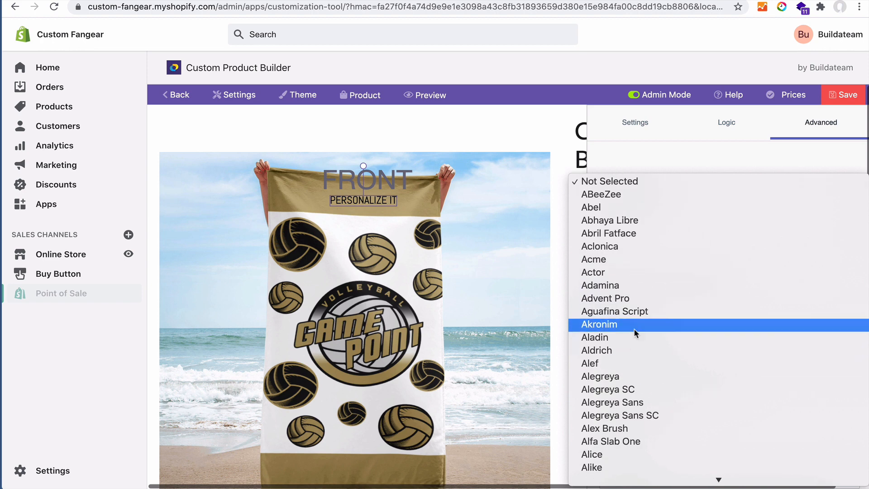
left_click(632, 393)
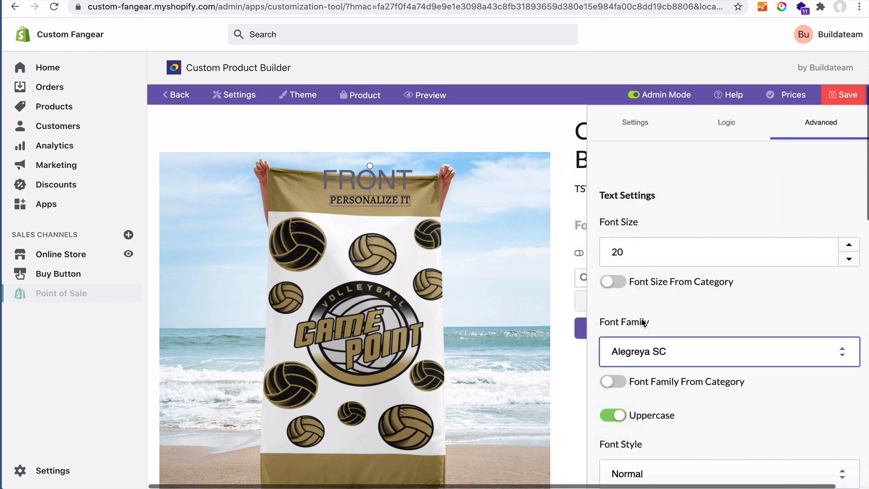
left_click_drag(596, 322, 633, 321)
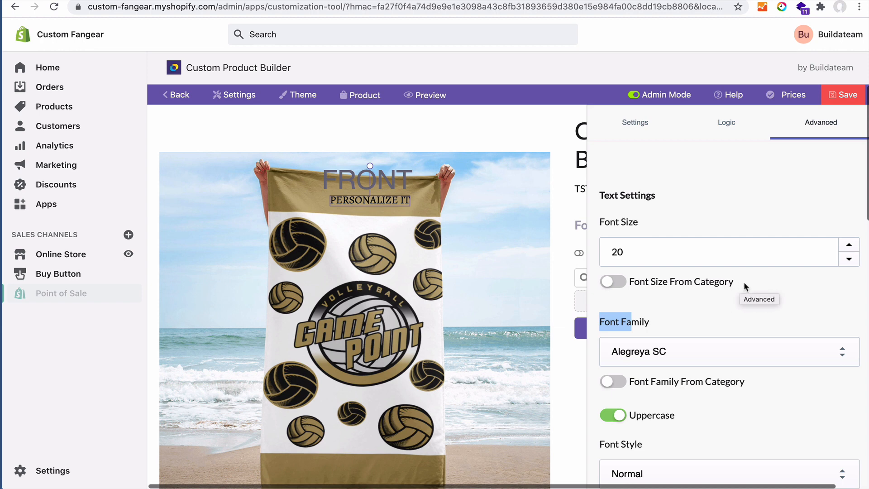
Try sourcing the monogram text's font size from a category, and restore the fixed font size.
left_click_drag(732, 282, 610, 284)
left_click(609, 285)
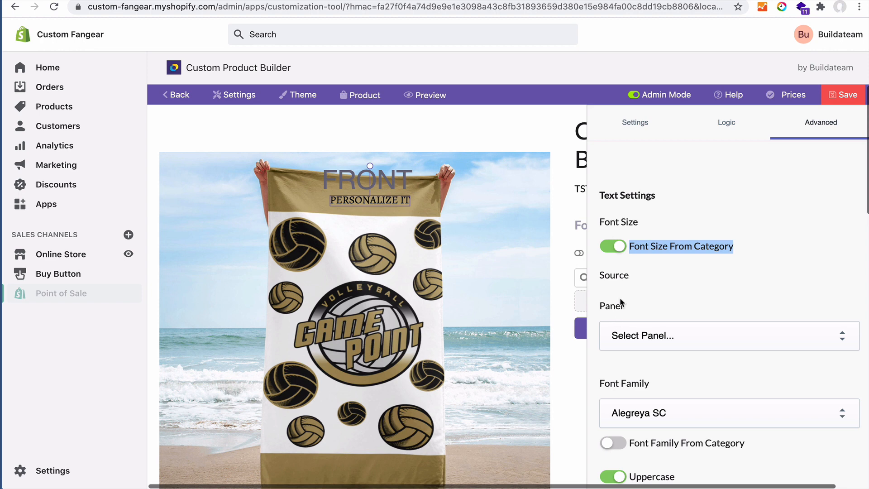
left_click(614, 247)
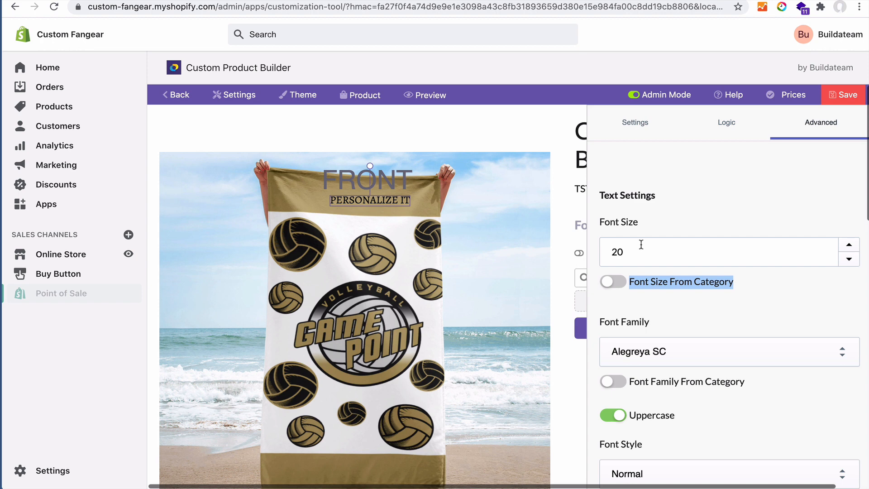
left_click(636, 281)
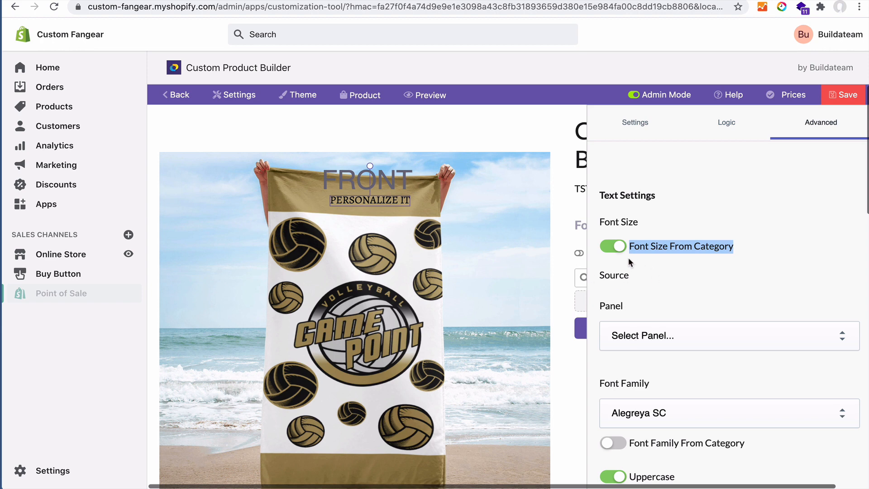
left_click(610, 247)
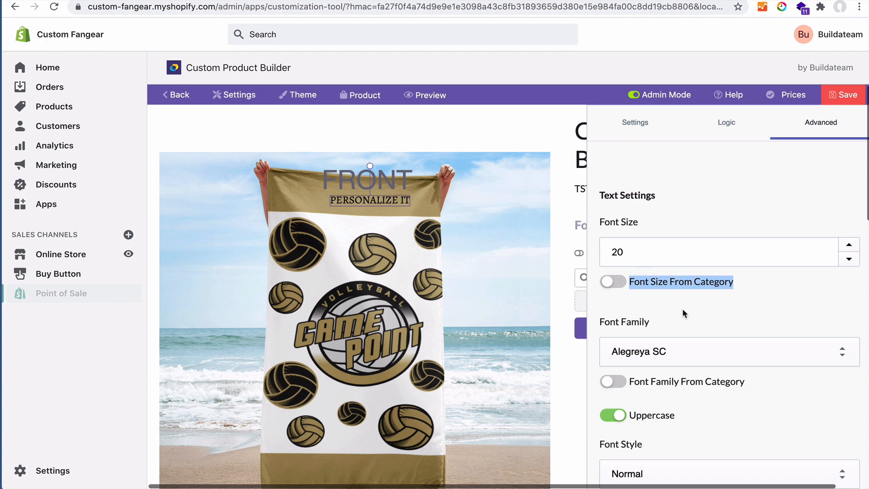
Examine the monogram layer's font family, uppercase, font style and text wrap options.
scroll(682, 309, "down", 6)
scroll(688, 338, "up", 2)
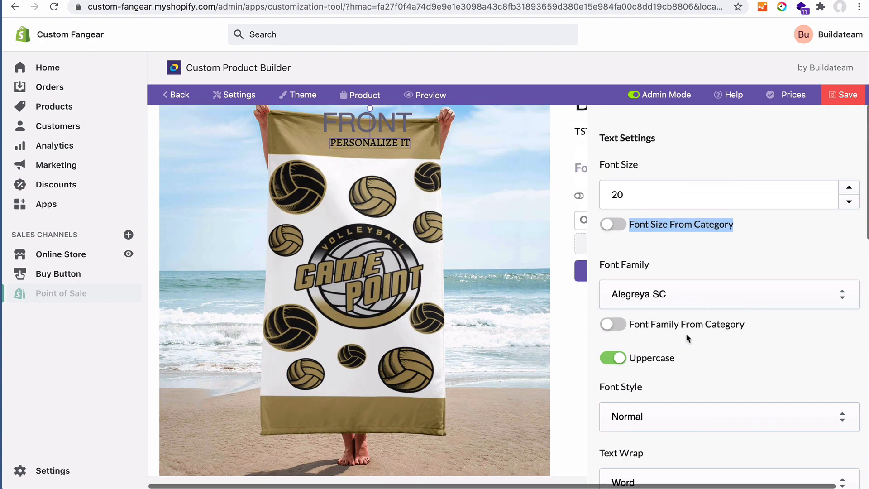
scroll(688, 338, "down", 1)
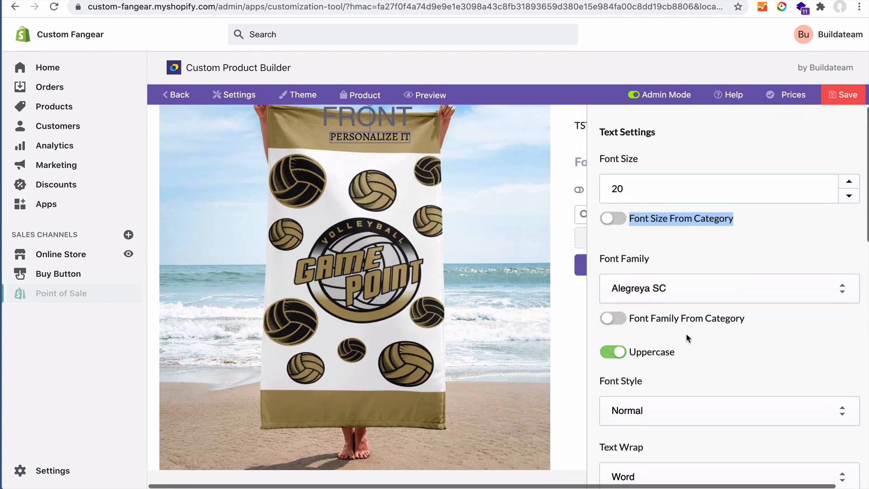
scroll(672, 219, "down", 1)
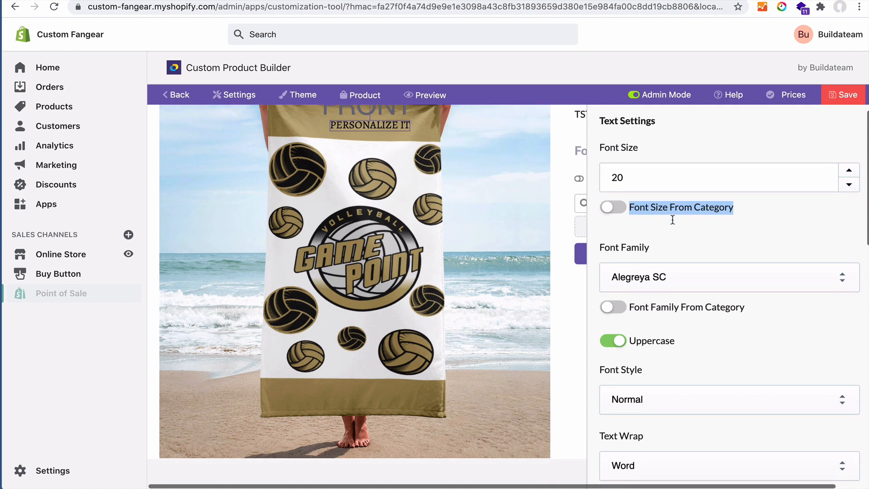
scroll(673, 219, "down", 2)
left_click_drag(605, 213, 648, 215)
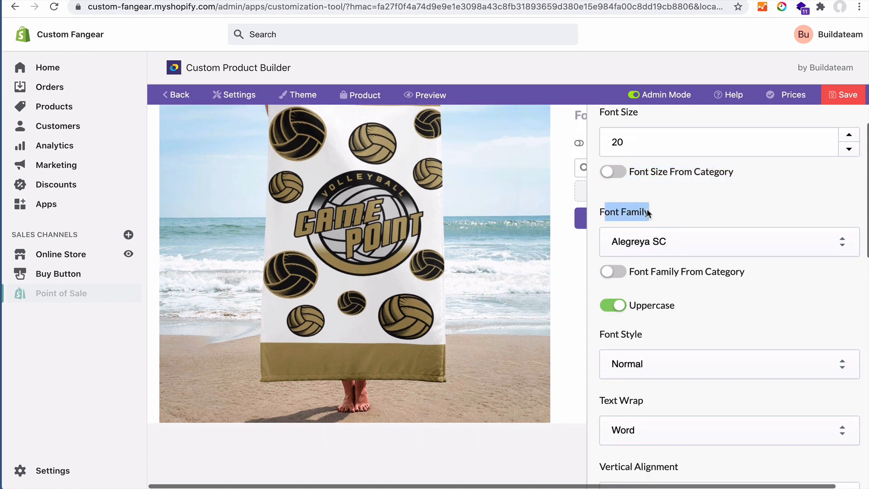
scroll(648, 212, "up", 1)
scroll(629, 248, "down", 2)
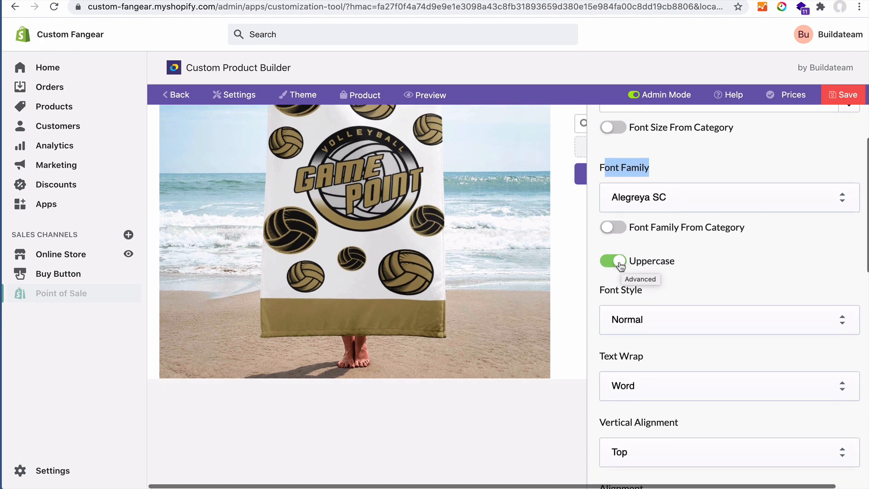
scroll(667, 277, "down", 2)
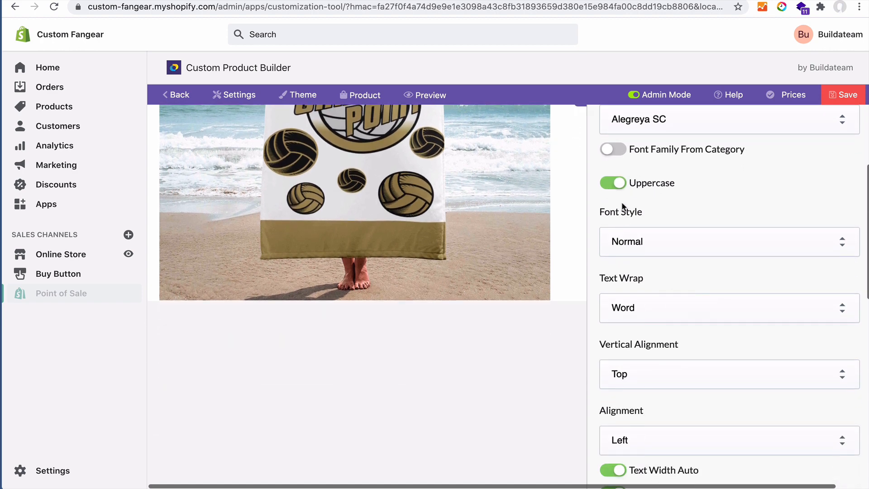
left_click(651, 238)
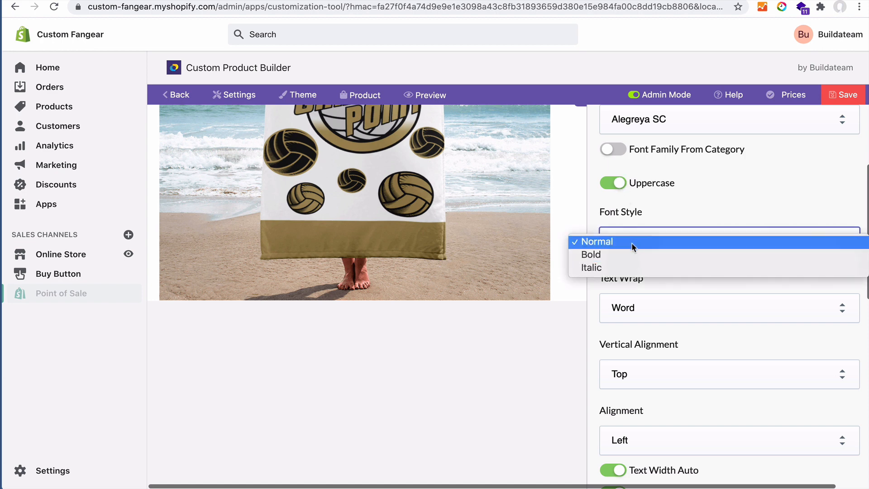
left_click(687, 216)
left_click(635, 306)
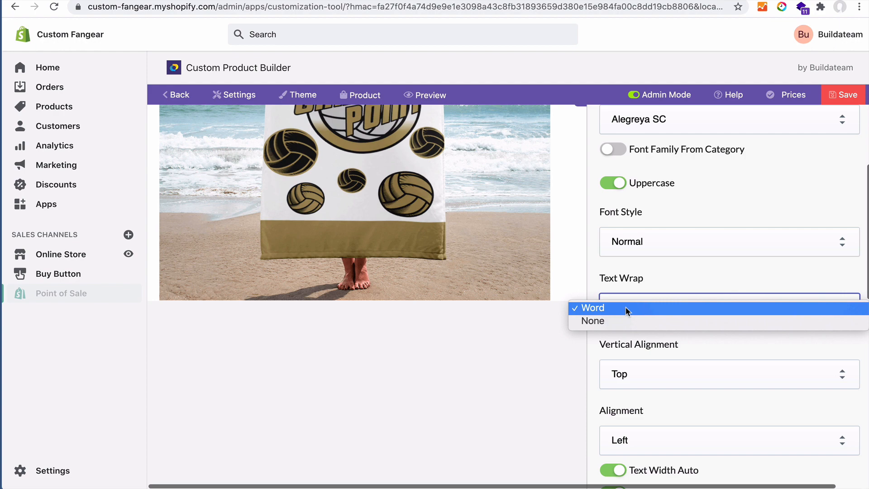
left_click(683, 273)
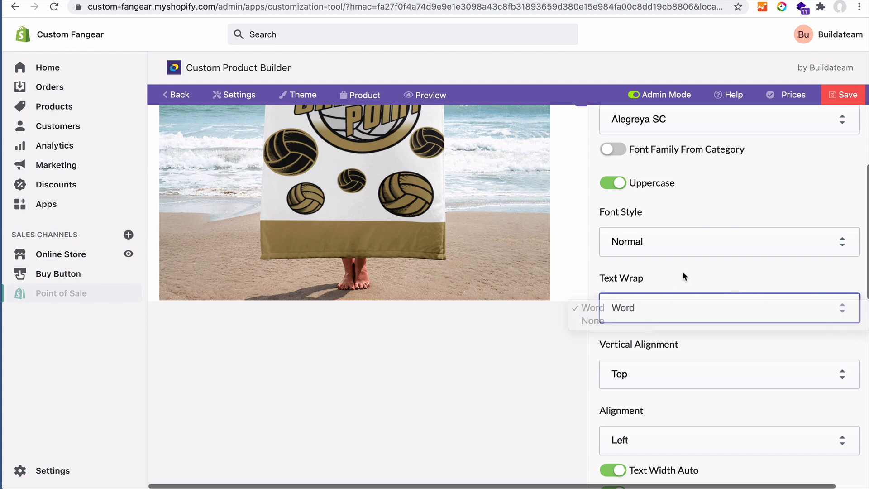
left_click(403, 209)
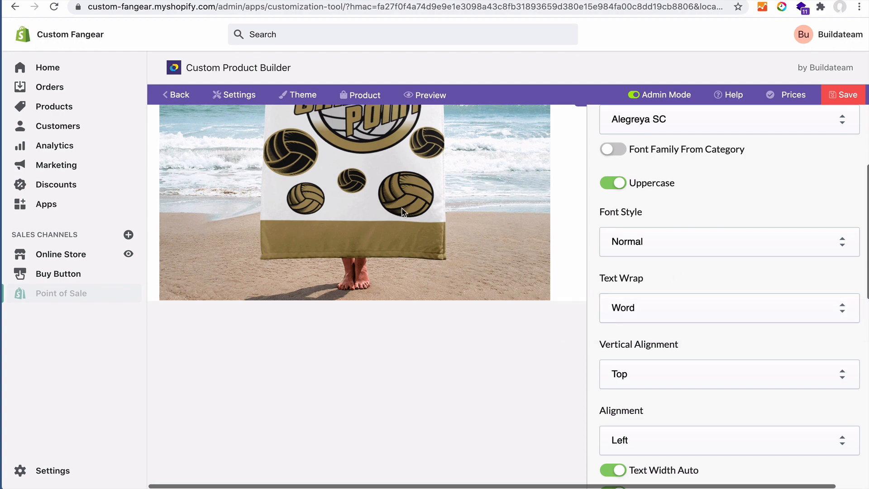
Move the "Personalize It" text slightly to the left on the towel's upper gold band.
scroll(402, 208, "up", 5)
left_click_drag(363, 187, 344, 187)
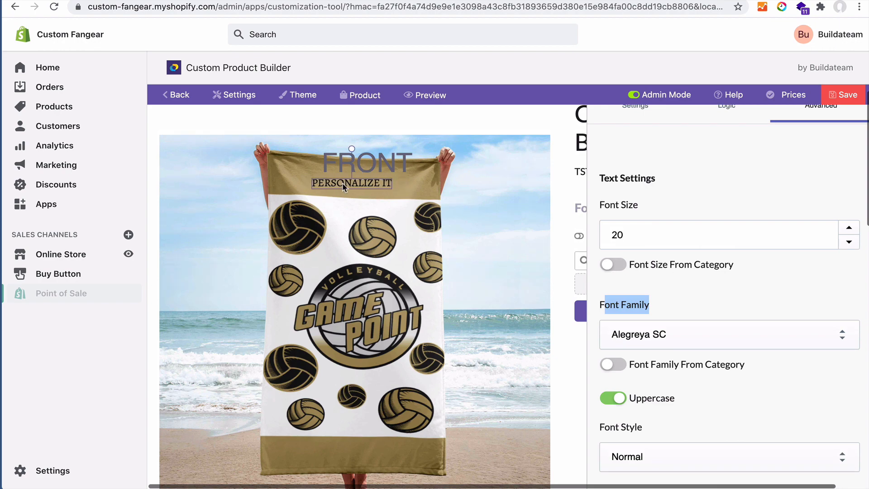
left_click(714, 306)
Review the vertical alignment choices and set the monogram text's horizontal alignment to Center.
scroll(713, 306, "down", 3)
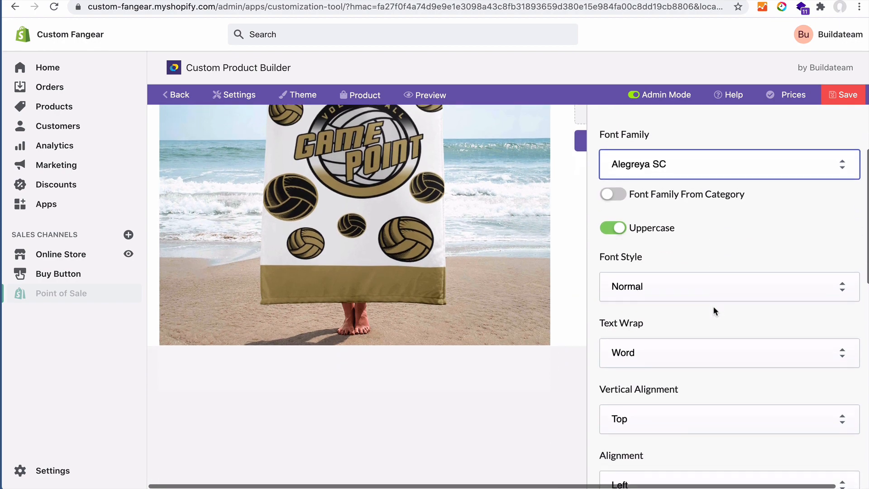
scroll(713, 306, "down", 2)
scroll(714, 308, "down", 1)
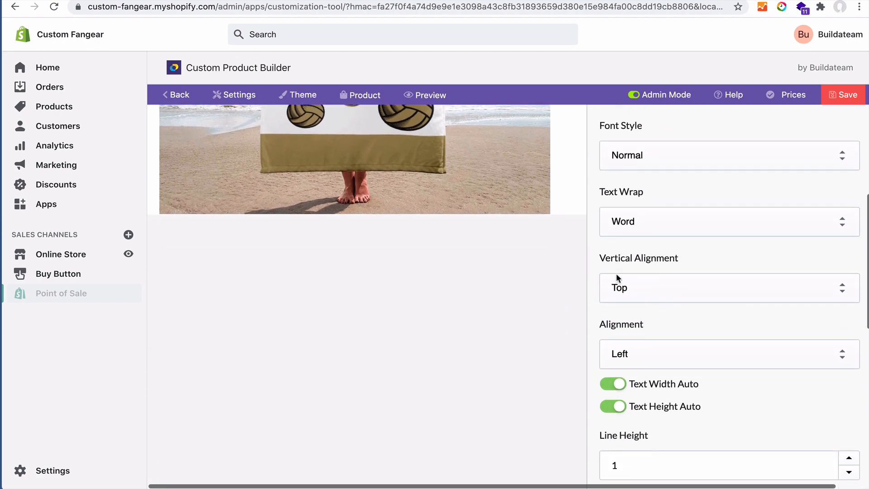
left_click(644, 275)
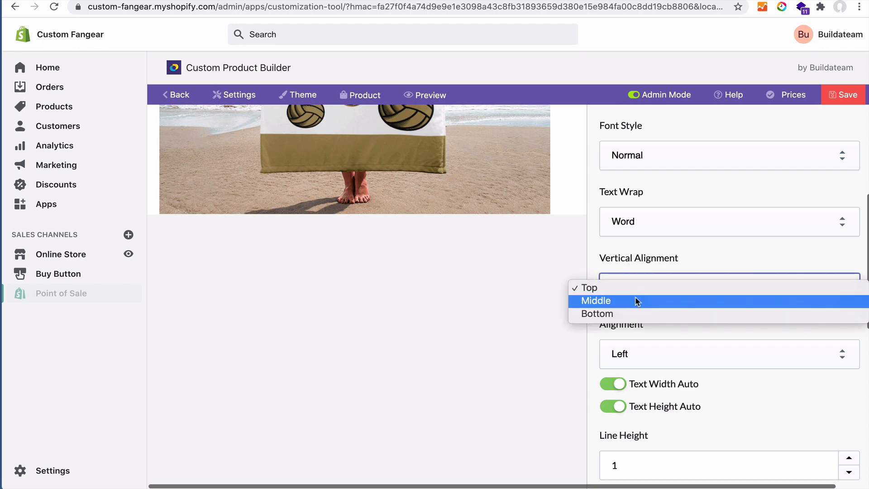
left_click(687, 327)
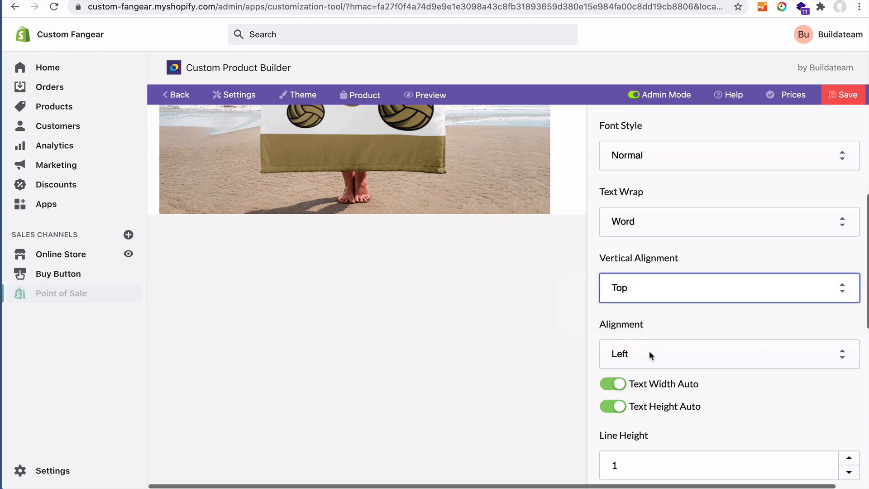
left_click(649, 355)
left_click(637, 366)
Turn off automatic text width for the monogram layer and set its maximum text width to 250.
scroll(713, 385, "down", 2)
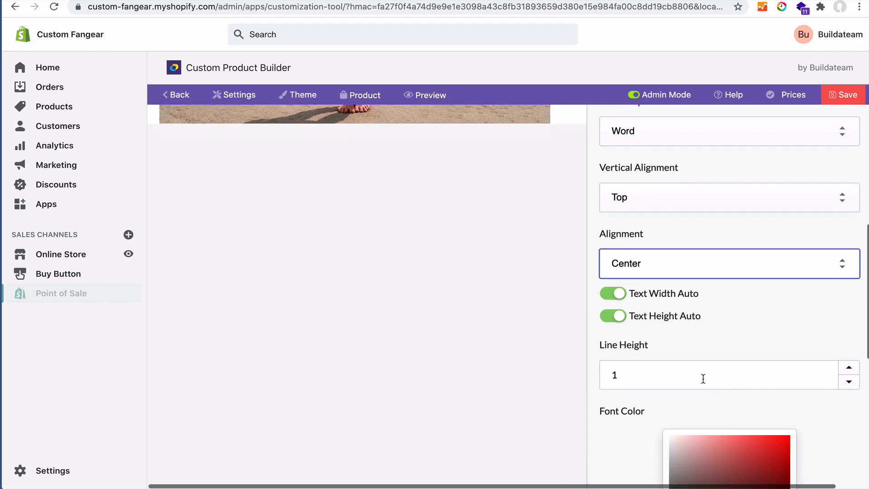
left_click(617, 297)
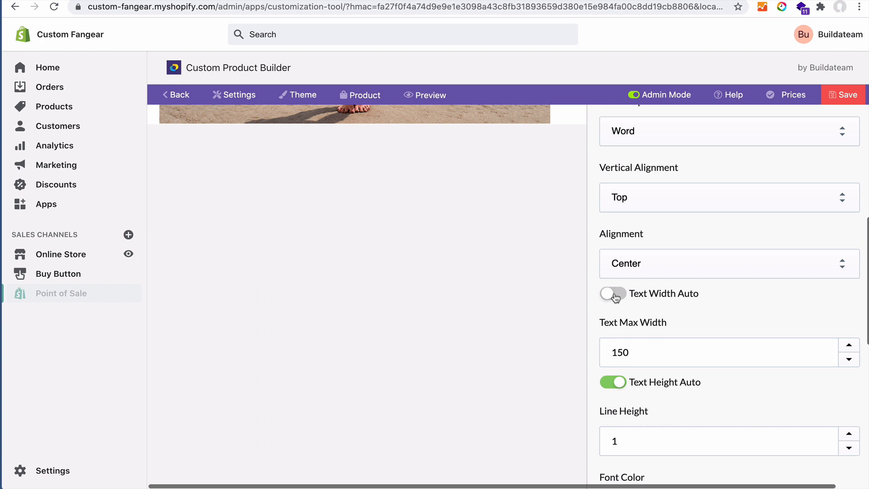
left_click_drag(600, 325, 686, 324)
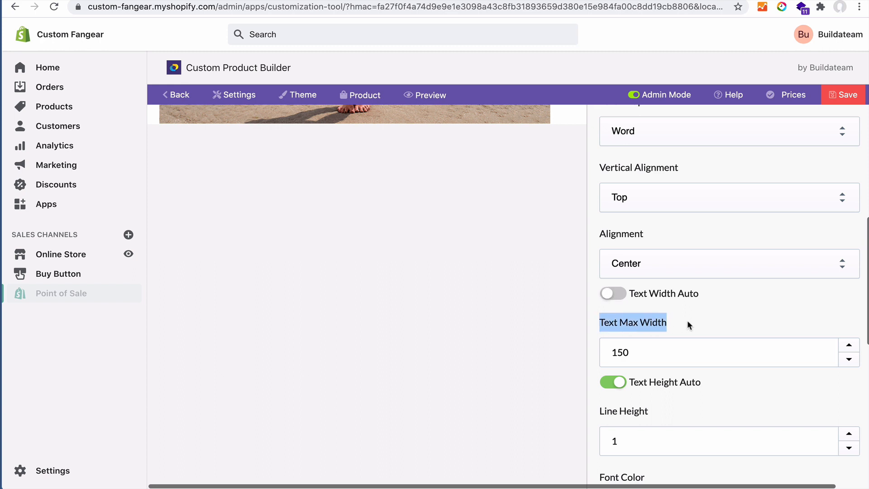
scroll(686, 320, "down", 3)
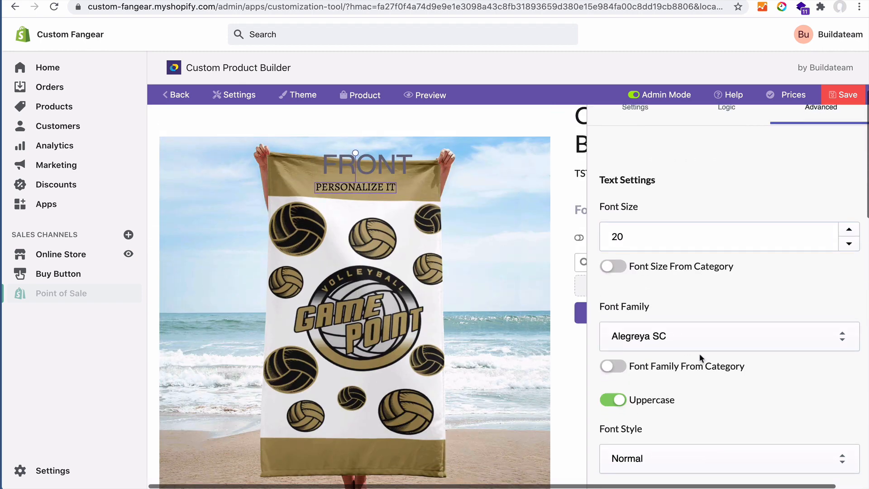
scroll(699, 355, "down", 5)
scroll(699, 355, "down", 3)
left_click_drag(619, 400, 604, 400)
type("250")
scroll(449, 332, "up", 7)
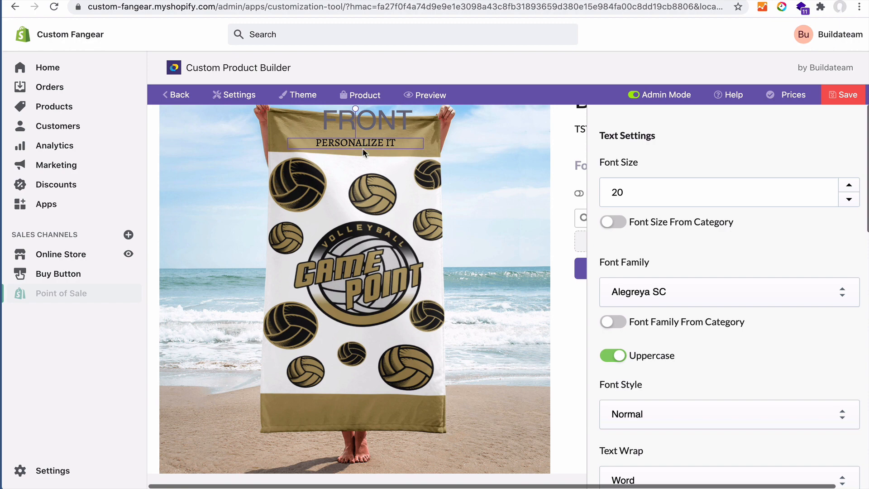
Turn off automatic text height for the monogram layer and check the text box on the towel.
scroll(604, 293, "down", 7)
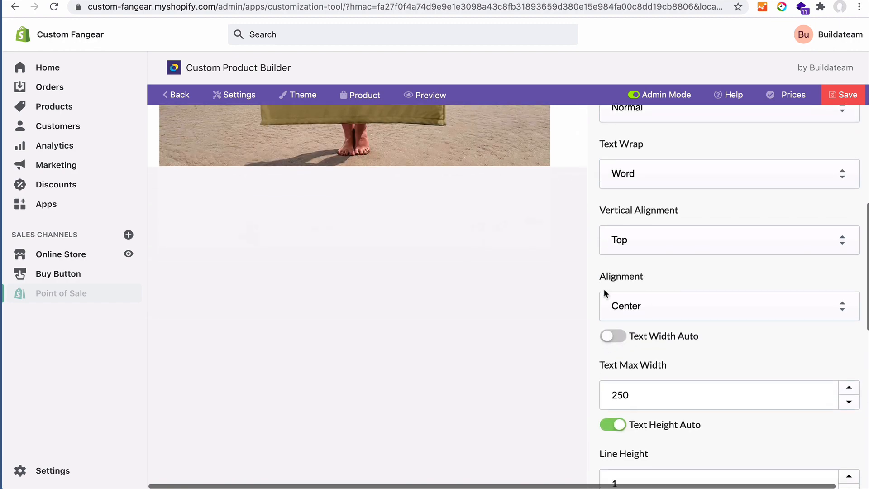
scroll(661, 330, "down", 5)
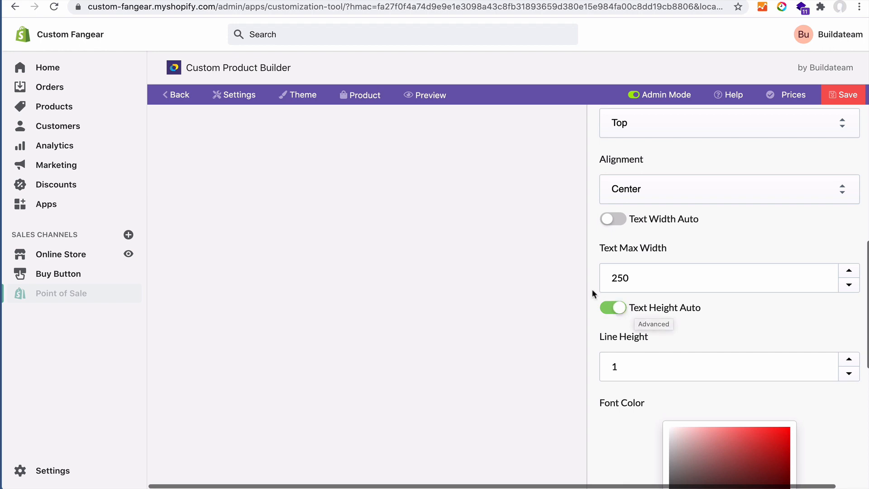
scroll(548, 265, "up", 12)
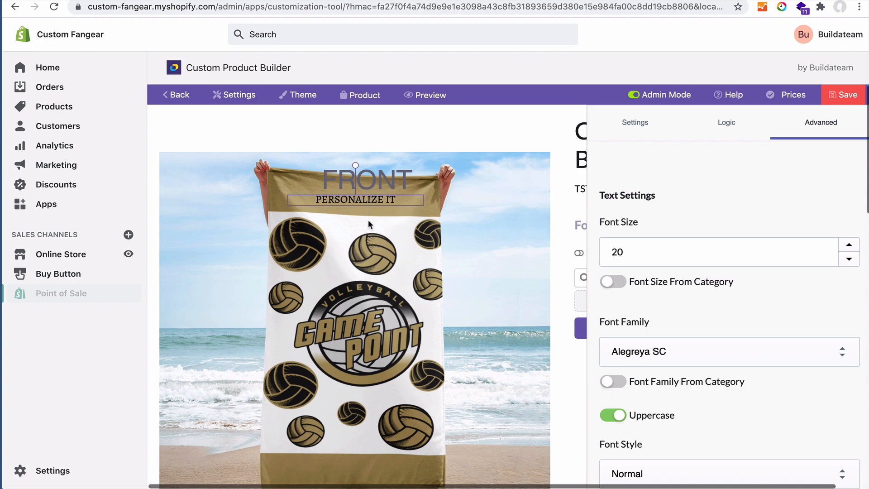
scroll(642, 333, "down", 2)
scroll(642, 332, "down", 10)
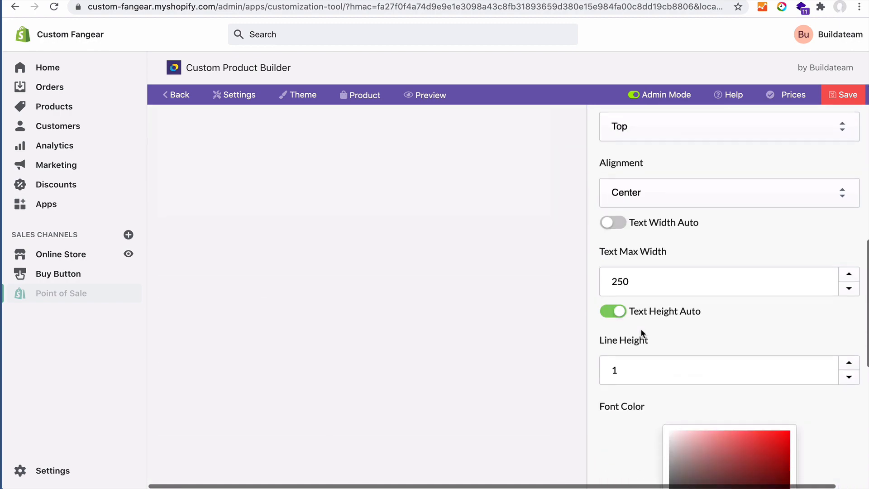
left_click(612, 305)
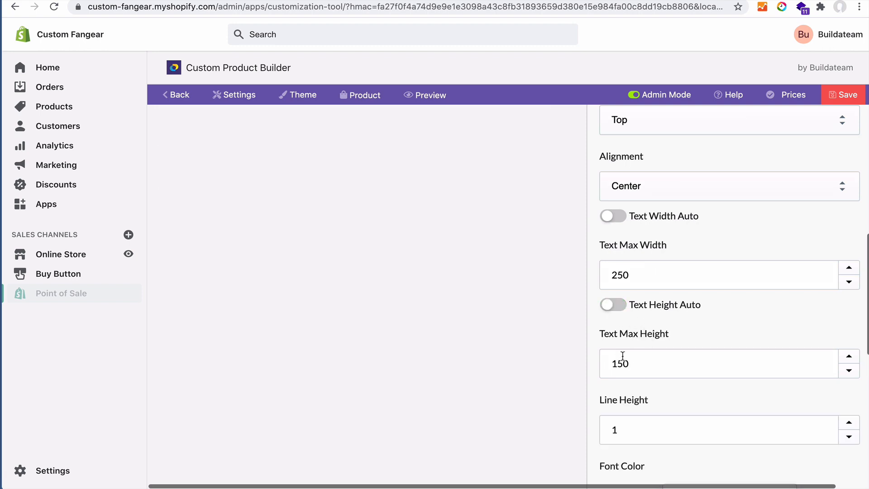
scroll(493, 291, "up", 3)
scroll(492, 287, "up", 10)
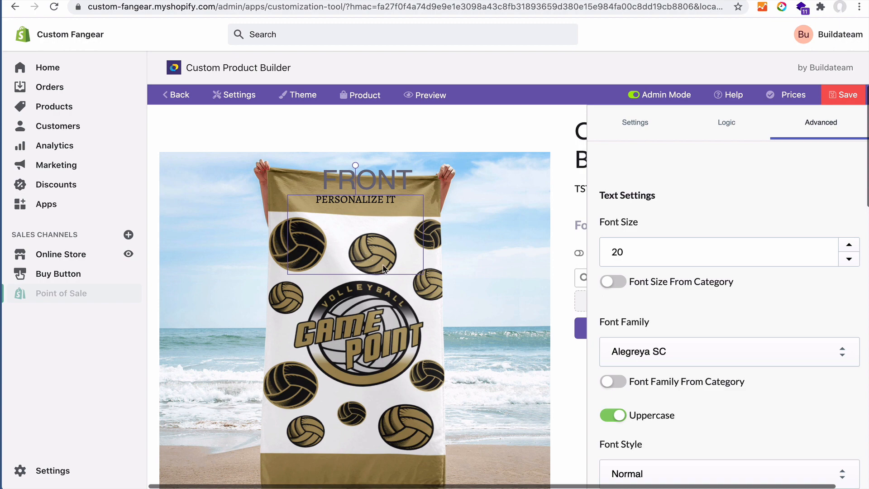
Turn automatic text height on for the monogram layer and back off to compare the height settings.
scroll(629, 422, "down", 10)
scroll(631, 424, "down", 7)
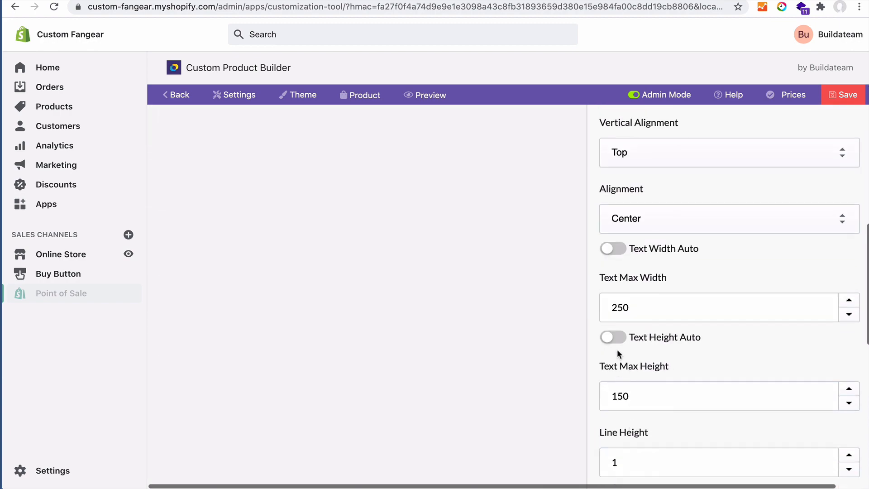
scroll(617, 349, "down", 4)
left_click(612, 219)
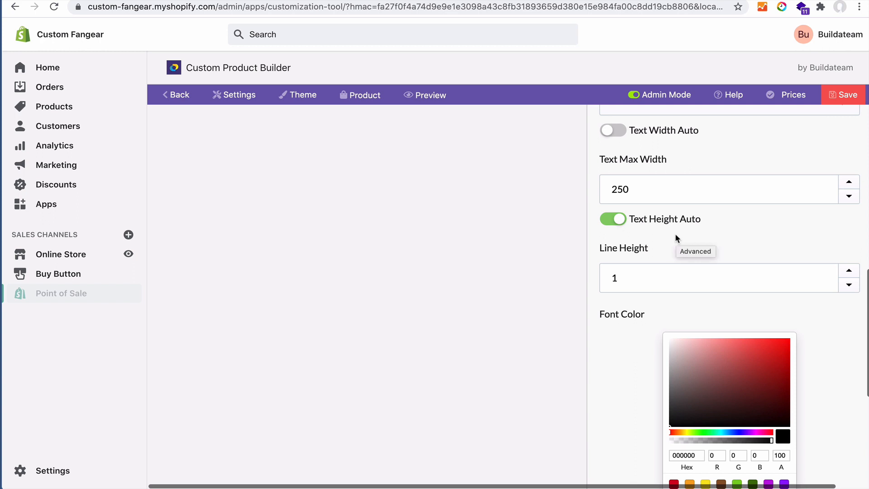
left_click(613, 219)
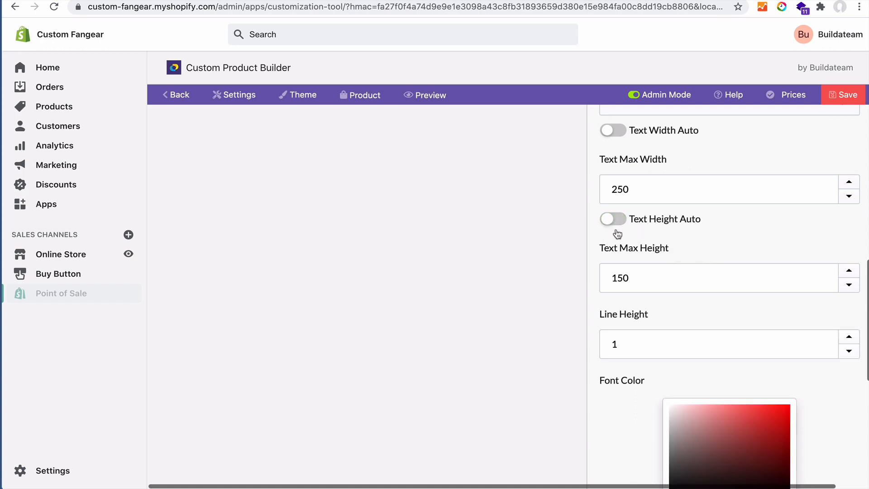
Set the monogram layer's maximum text height to 50 and check the text box on the towel.
left_click(615, 277)
key("BackSpace")
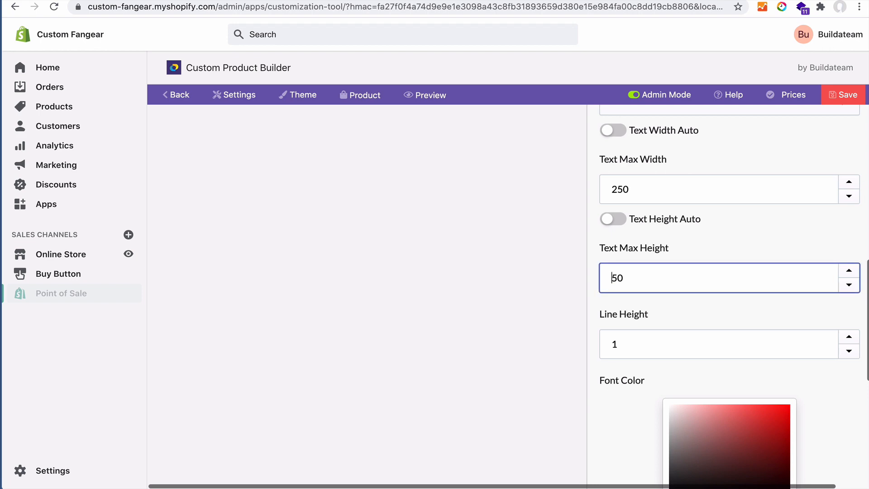
left_click(513, 259)
scroll(513, 259, "up", 12)
scroll(513, 259, "down", 7)
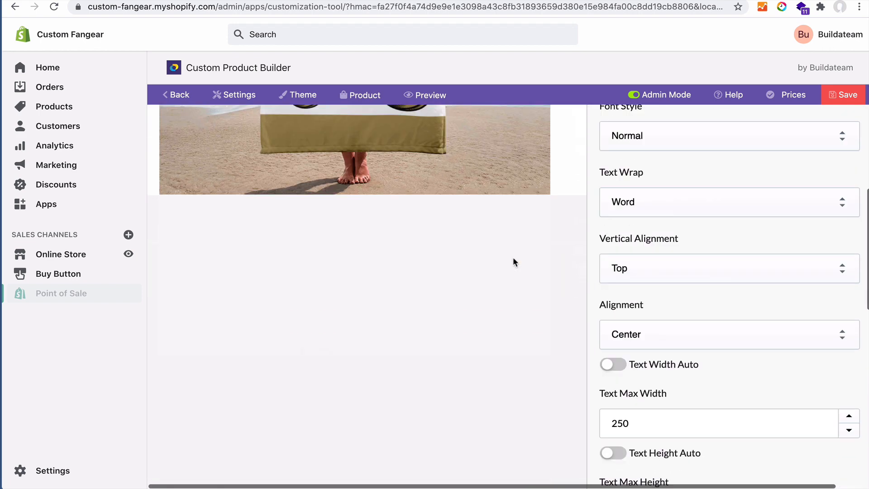
scroll(639, 303, "down", 5)
Set the monogram layer's maximum text height to 25 and nudge its text box slightly upward on the towel's gold band.
left_click(613, 288)
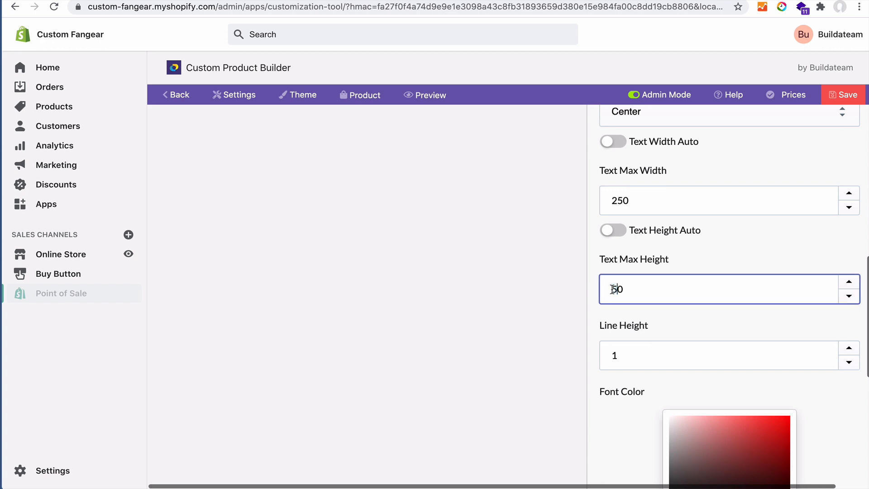
key("Right")
key("BackSpace")
key("BackSpace")
type("15025")
left_click(629, 288)
key("BackSpace")
key("BackSpace")
key("BackSpace")
scroll(453, 222, "up", 5)
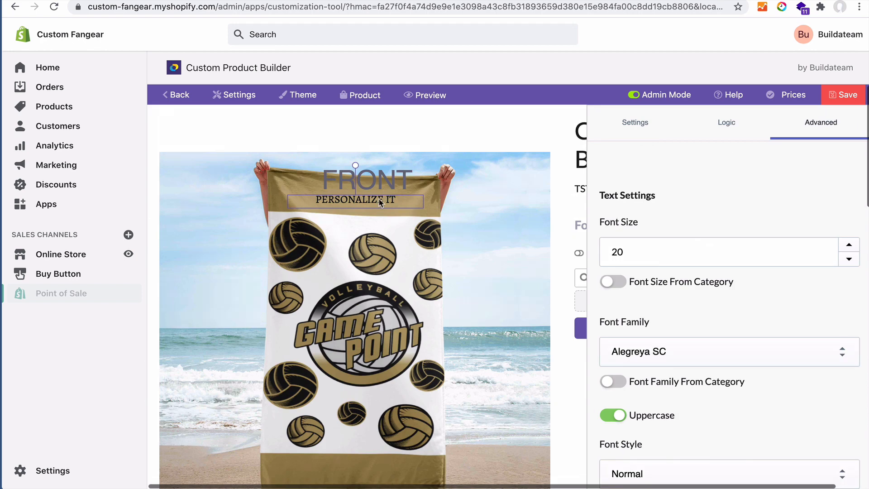
left_click_drag(380, 202, 381, 199)
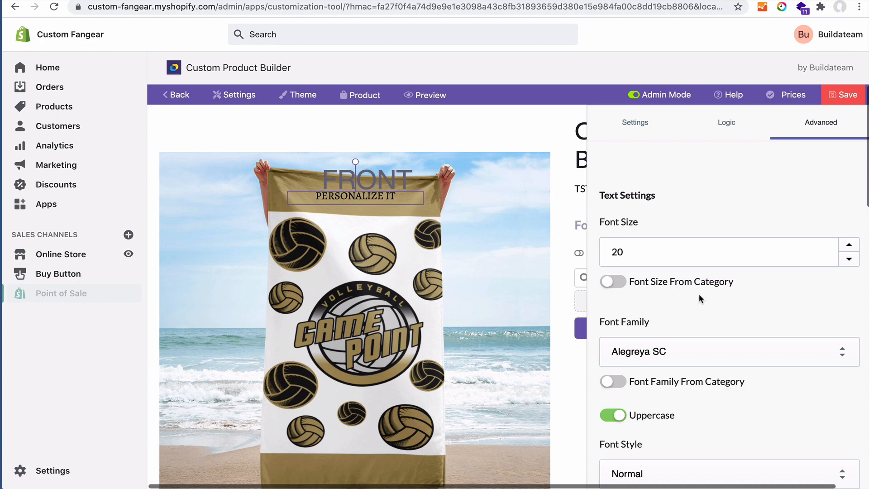
Set the monogram text's font color to white (FFFFFF) and check it on the towel.
scroll(699, 295, "down", 10)
scroll(700, 295, "down", 3)
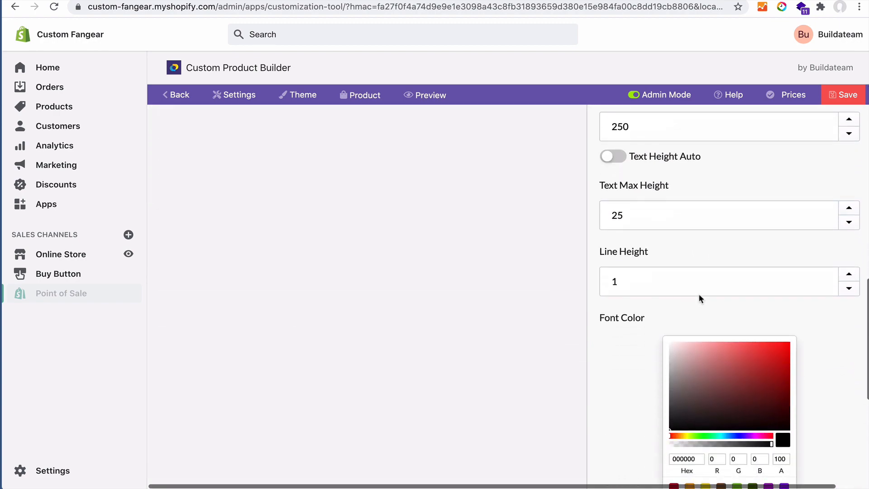
scroll(654, 314, "down", 5)
scroll(653, 315, "down", 2)
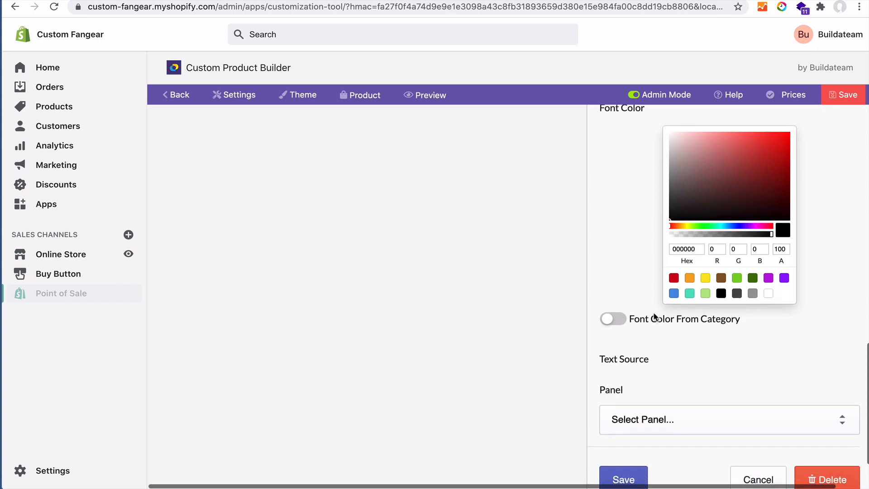
scroll(654, 316, "down", 2)
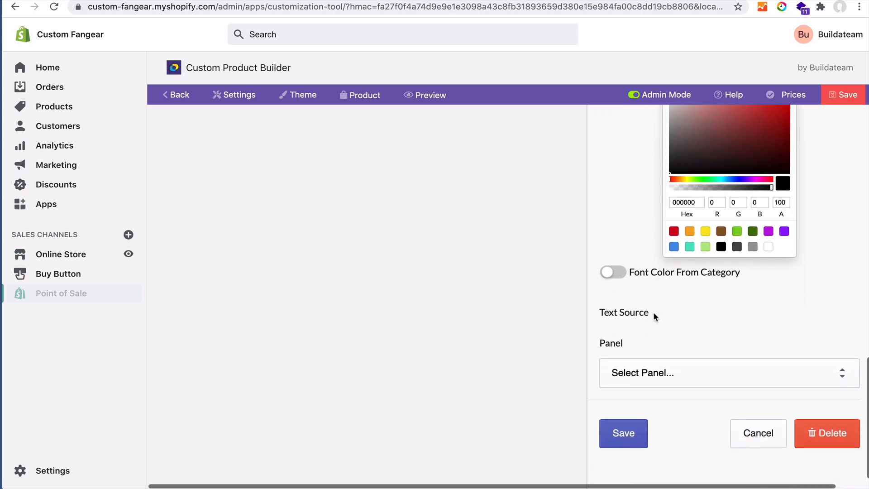
scroll(654, 313, "down", 1)
scroll(653, 311, "up", 6)
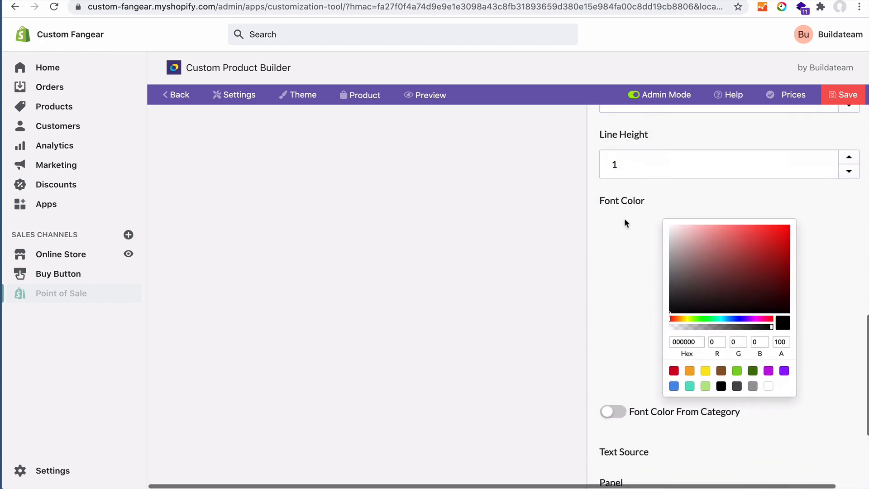
left_click(768, 386)
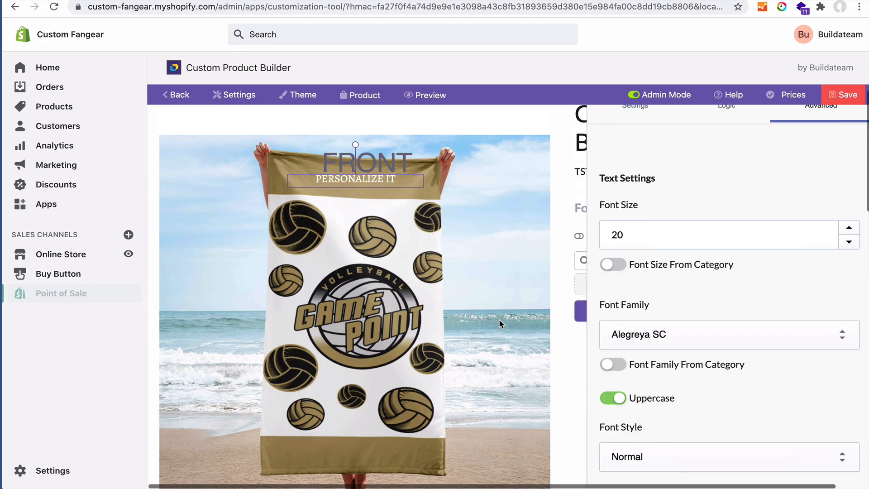
scroll(499, 319, "up", 1)
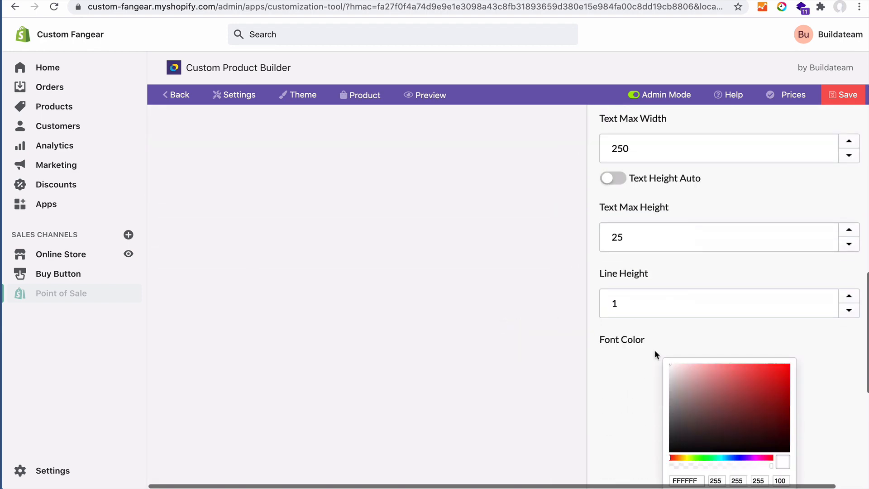
Review the option for taking the font color from a category and save the monogram layer.
scroll(655, 354, "down", 7)
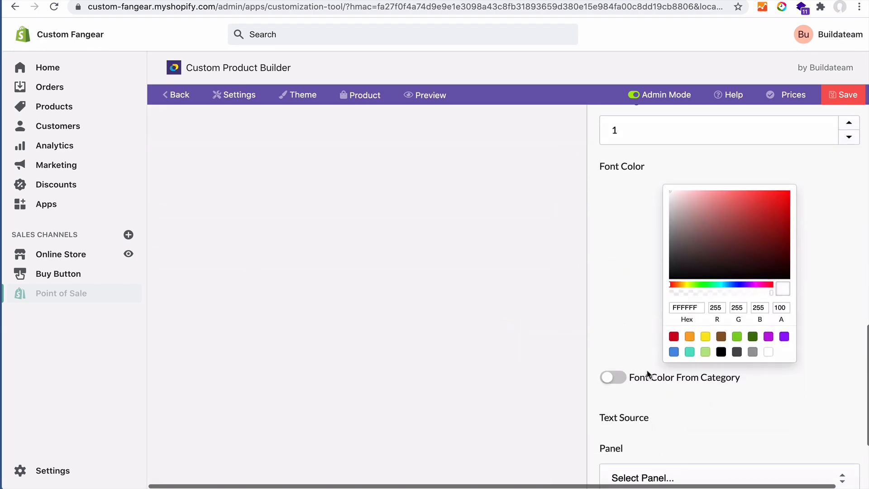
left_click_drag(629, 377, 745, 380)
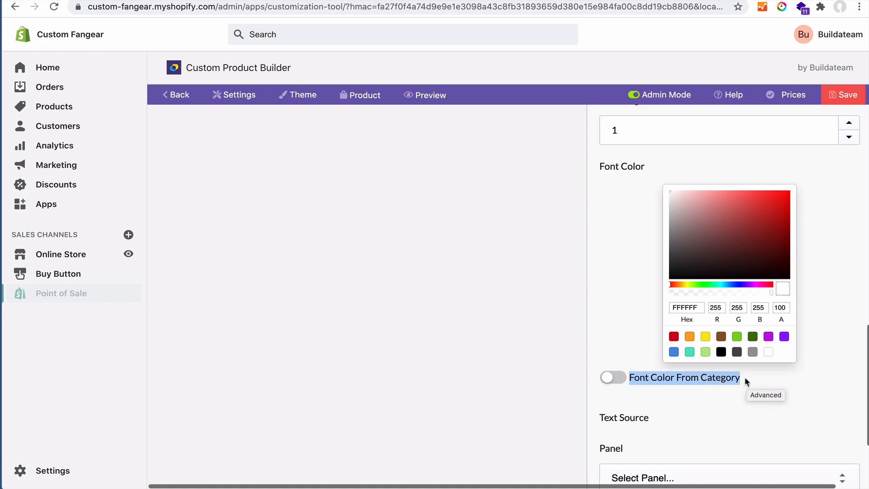
scroll(745, 377, "down", 3)
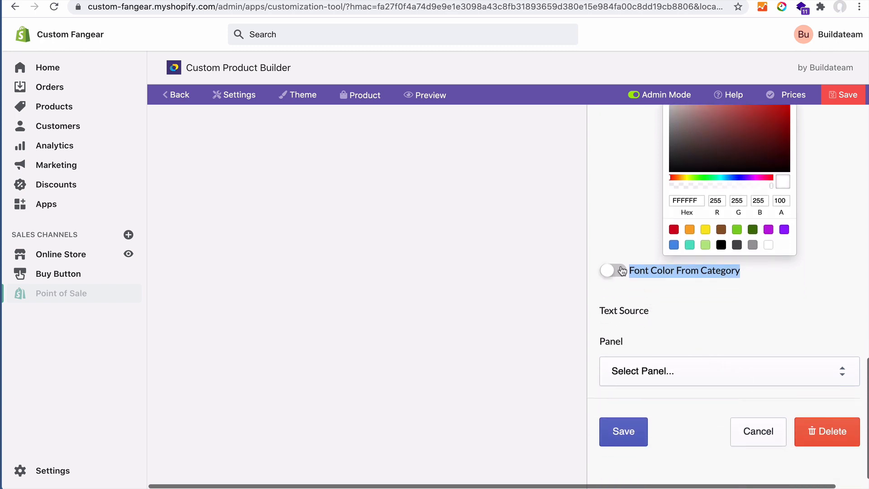
scroll(705, 297, "up", 3)
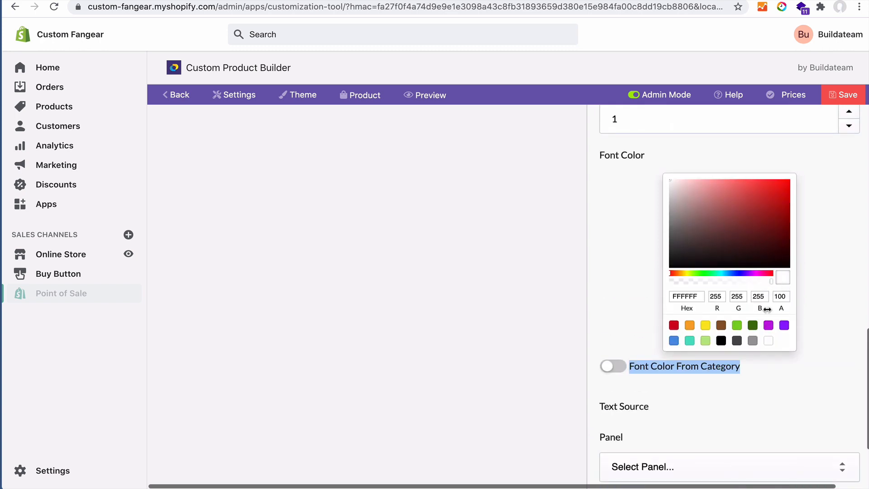
scroll(769, 317, "down", 3)
left_click(632, 432)
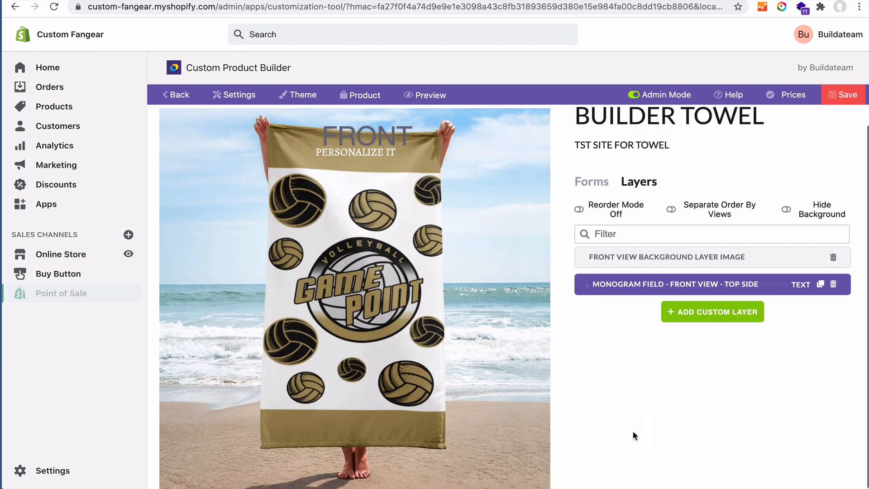
Reopen the "Monogram Field - Front View - Top Side" layer and set its text source panel to Customize.
left_click(648, 290)
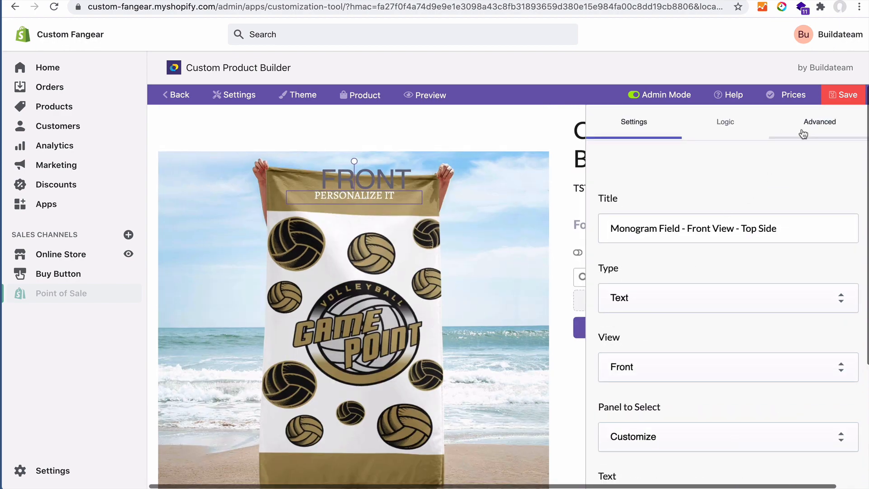
scroll(662, 243, "down", 5)
scroll(661, 244, "down", 15)
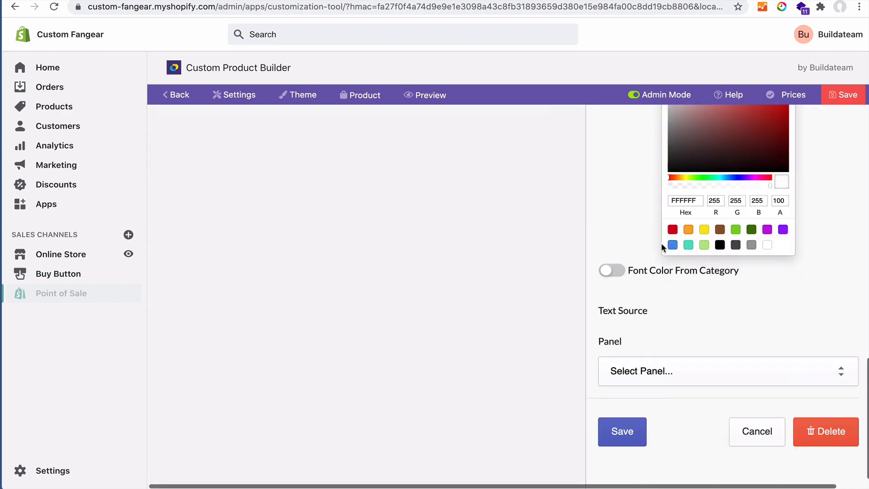
left_click_drag(597, 333, 651, 332)
left_click(651, 392)
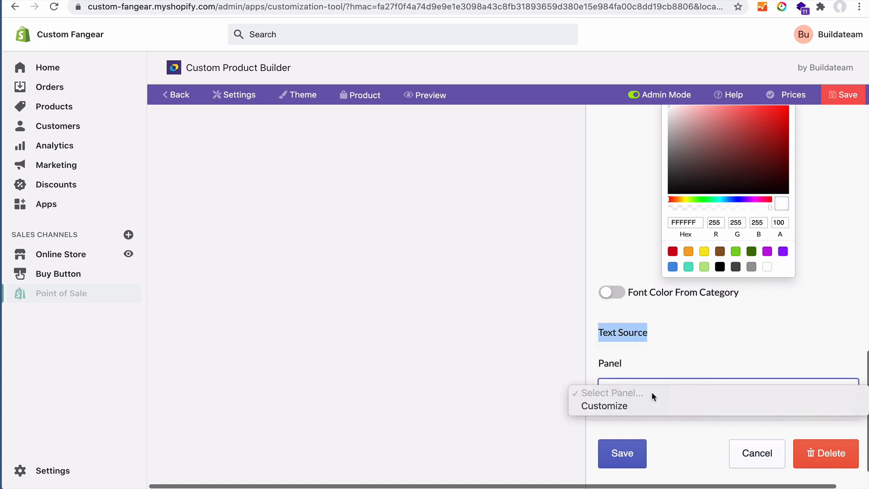
left_click(617, 406)
scroll(688, 357, "down", 2)
Set the text source category to Add Monogram and its option to Your Text, and save the layer.
left_click(688, 362)
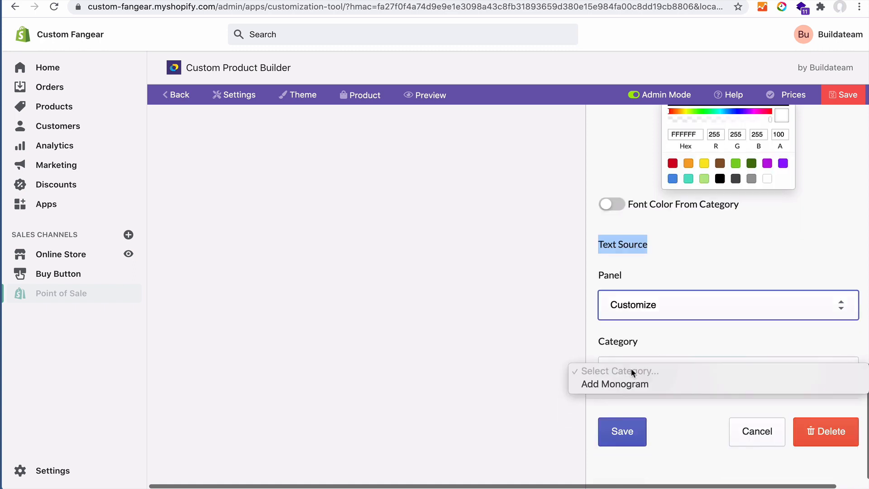
left_click(623, 383)
scroll(639, 380, "down", 2)
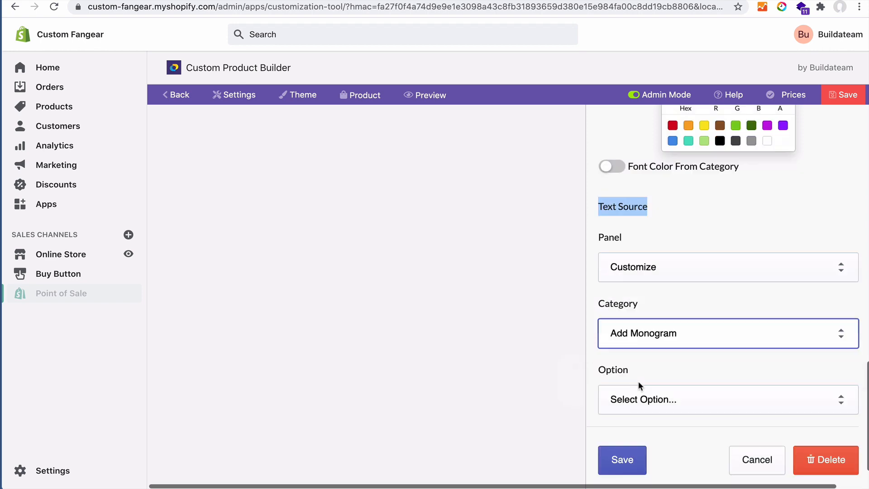
left_click(639, 381)
left_click(627, 384)
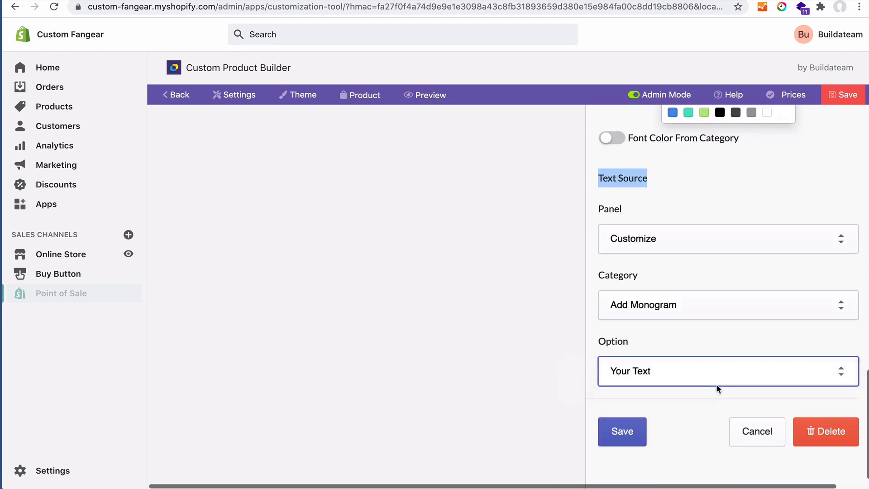
left_click(633, 431)
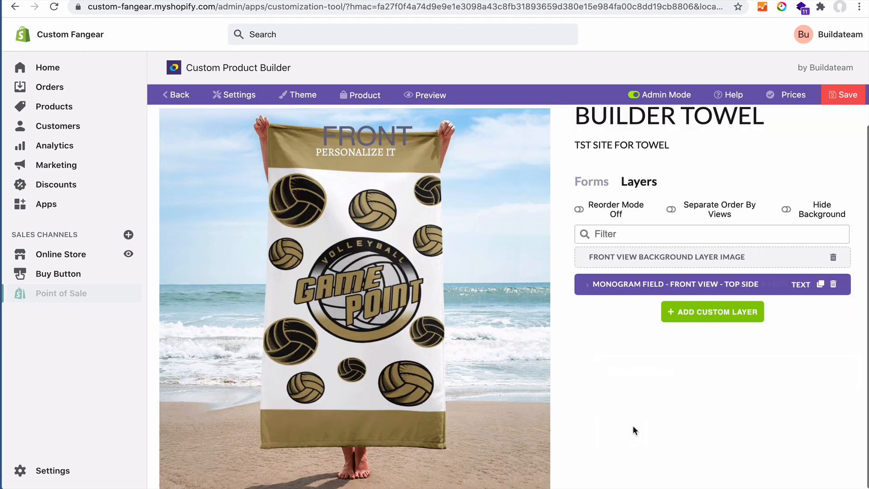
Review the Add Monogram form field and the types and settings available for a new customization category, without adding one.
left_click(592, 181)
left_click_drag(590, 322, 719, 361)
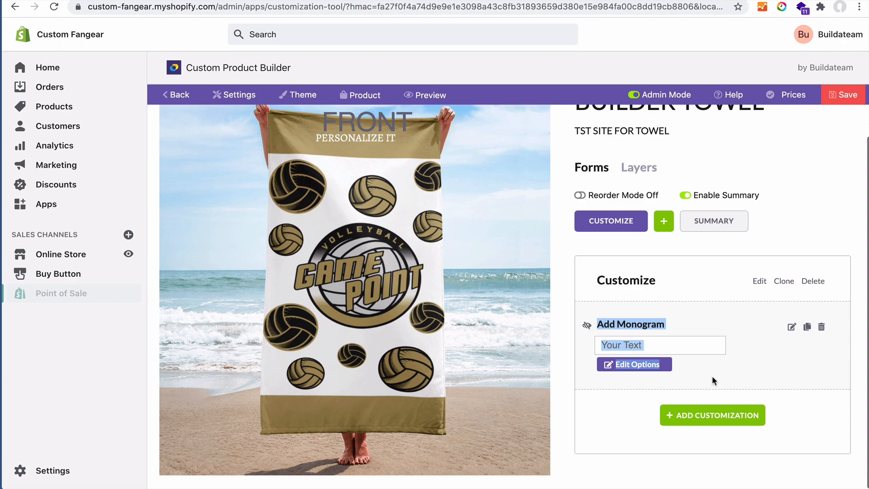
left_click(717, 411)
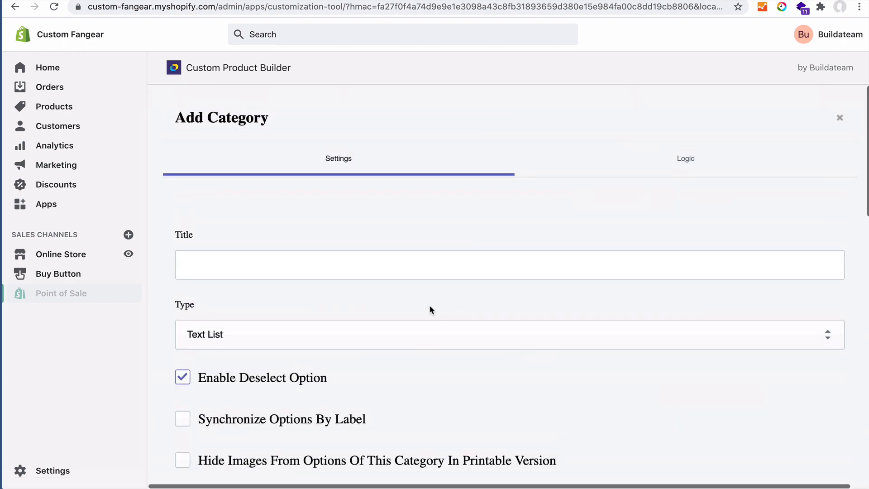
left_click(242, 335)
scroll(243, 336, "down", 5)
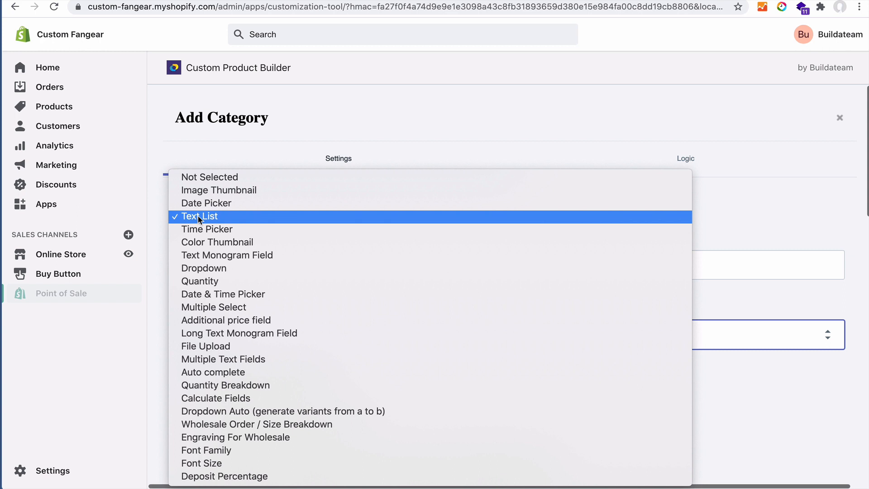
left_click(436, 129)
scroll(501, 315, "down", 1)
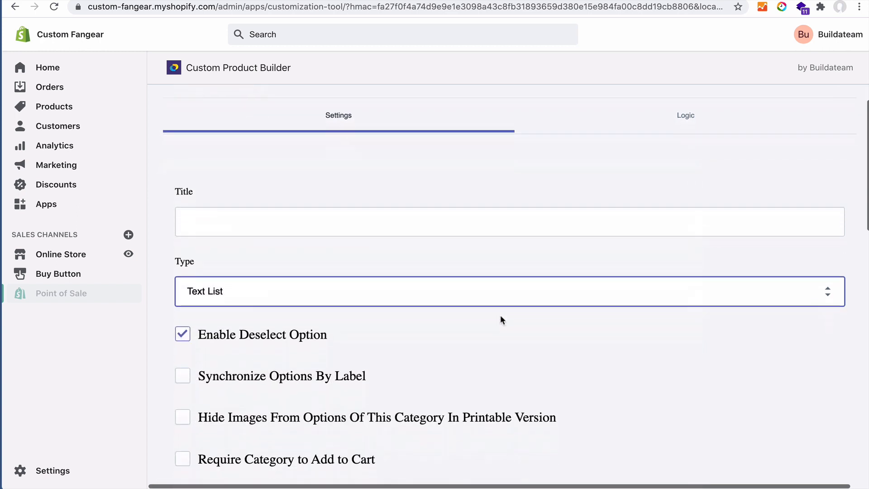
scroll(500, 315, "down", 10)
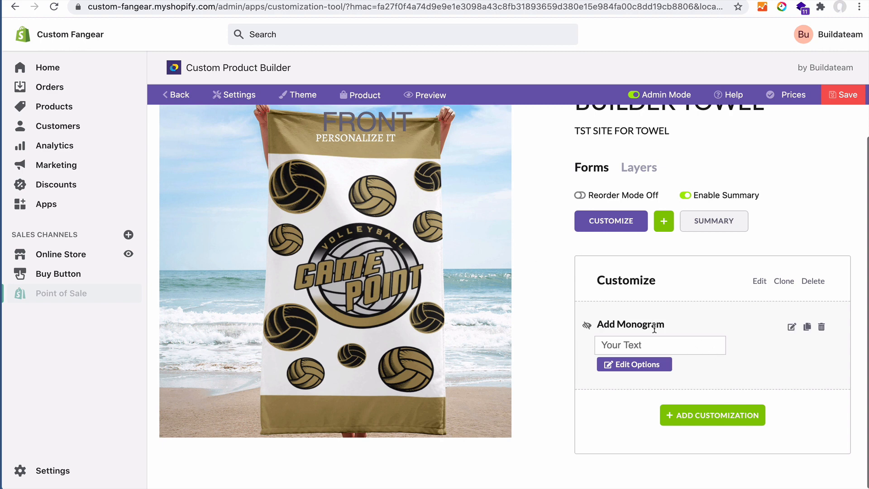
Save the product and enter "Hello There" as the monogram text in its storefront preview.
scroll(733, 273, "up", 2)
left_click(842, 98)
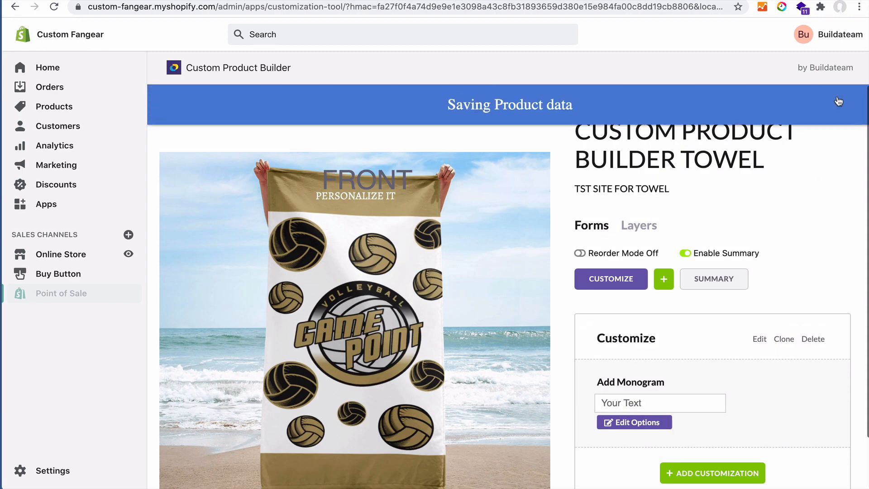
left_click(436, 96)
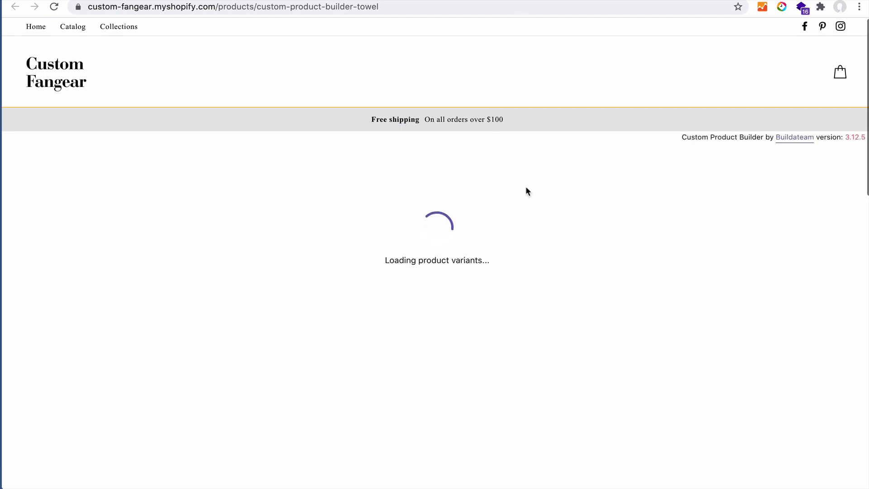
left_click(548, 273)
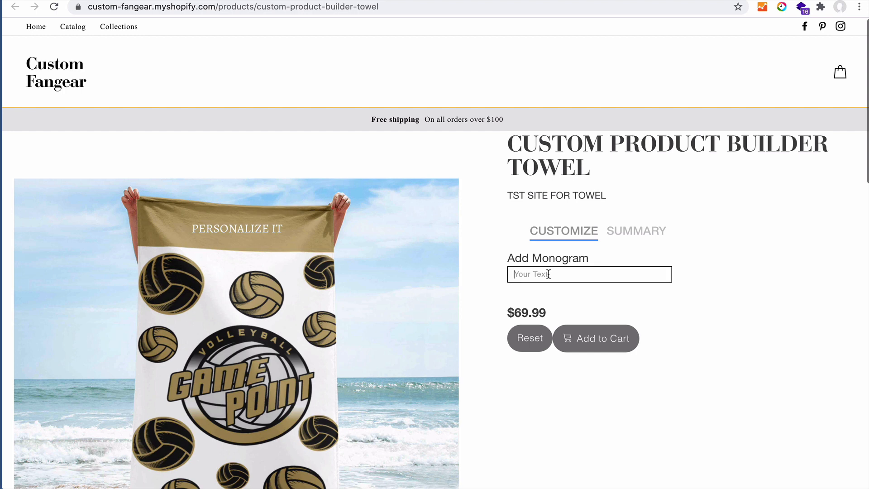
type("Hello There")
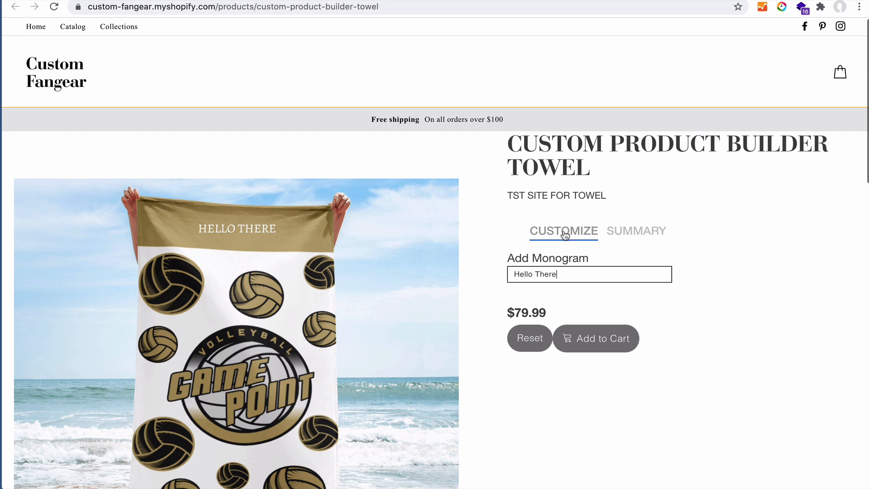
left_click_drag(520, 233, 585, 232)
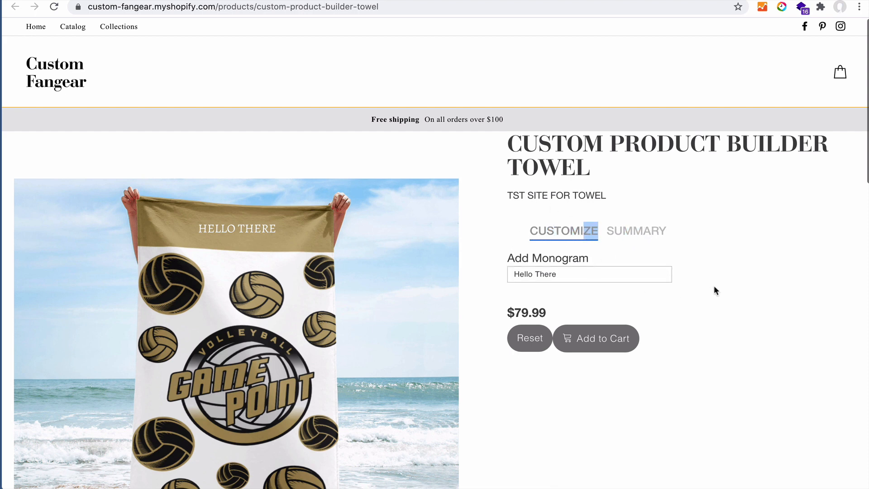
left_click(687, 299)
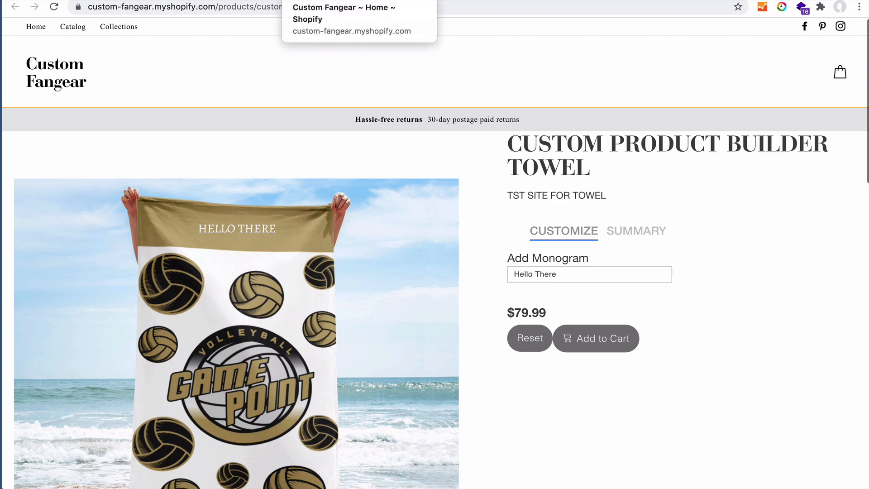
Switch back to the product builder admin and start a new customization category of type Color Thumbnail.
left_click(340, 1)
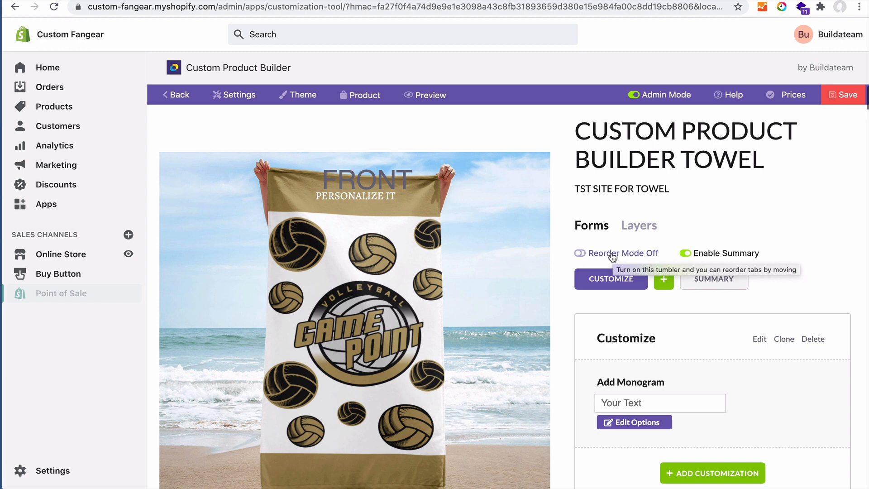
scroll(559, 293, "down", 1)
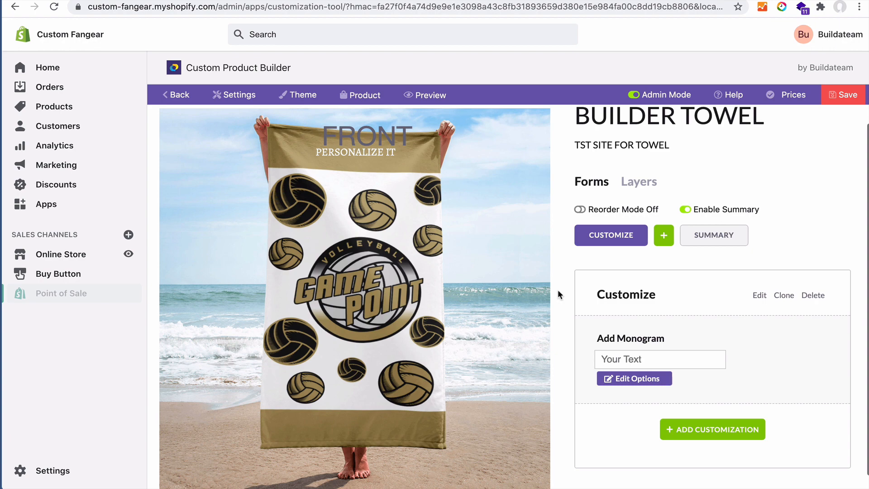
scroll(558, 294, "down", 1)
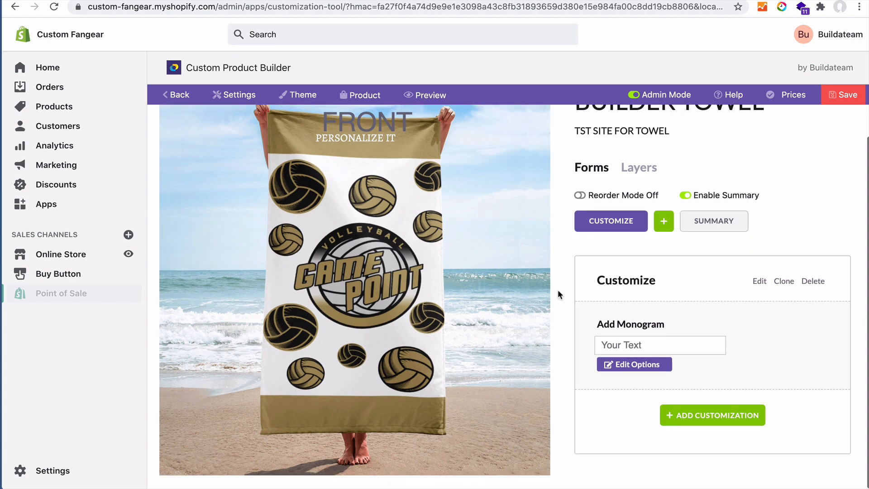
left_click(705, 415)
scroll(449, 351, "down", 18)
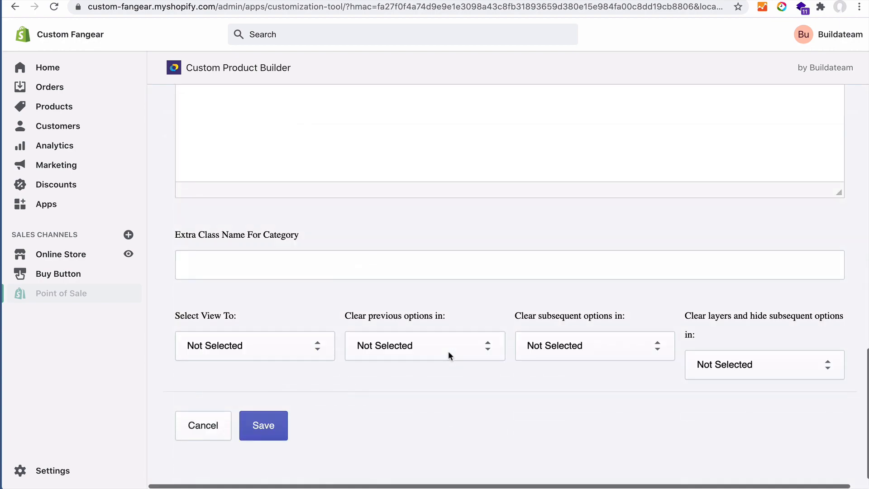
scroll(442, 352, "up", 15)
scroll(436, 349, "up", 3)
left_click(269, 297)
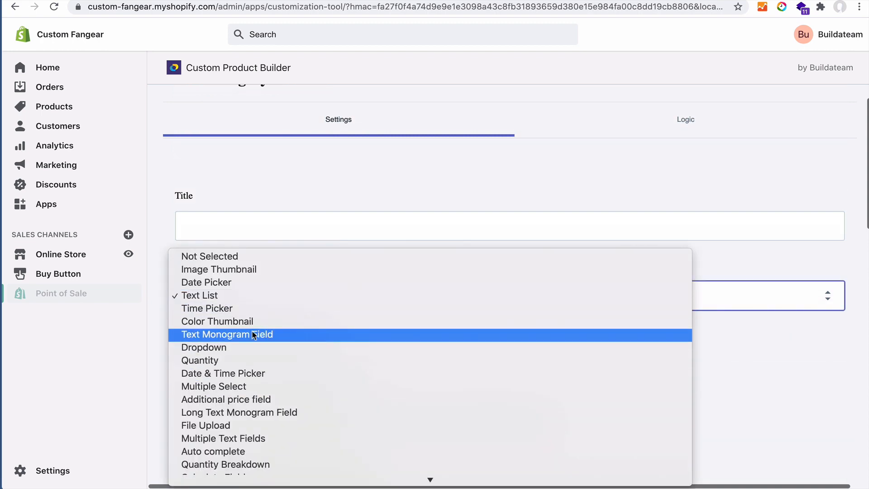
left_click(215, 322)
Title the new color category "Choose Font Color" and save it.
scroll(482, 324, "down", 10)
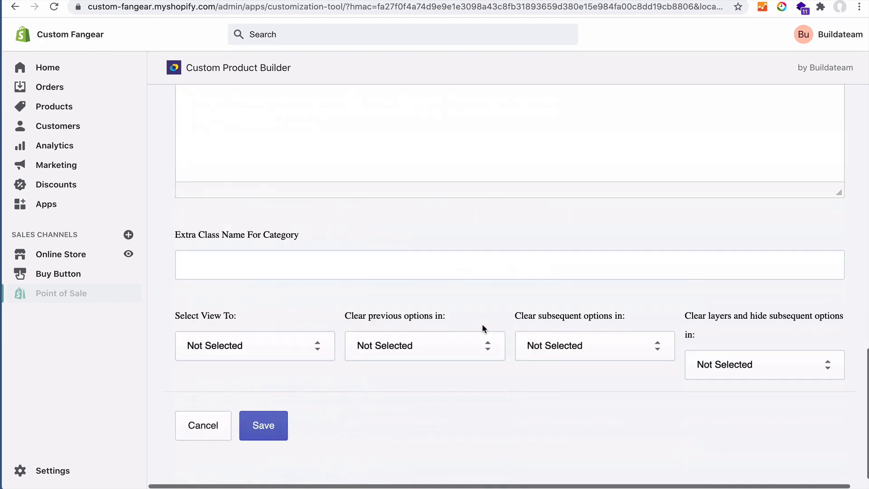
scroll(482, 324, "up", 12)
left_click(326, 270)
type("Cho")
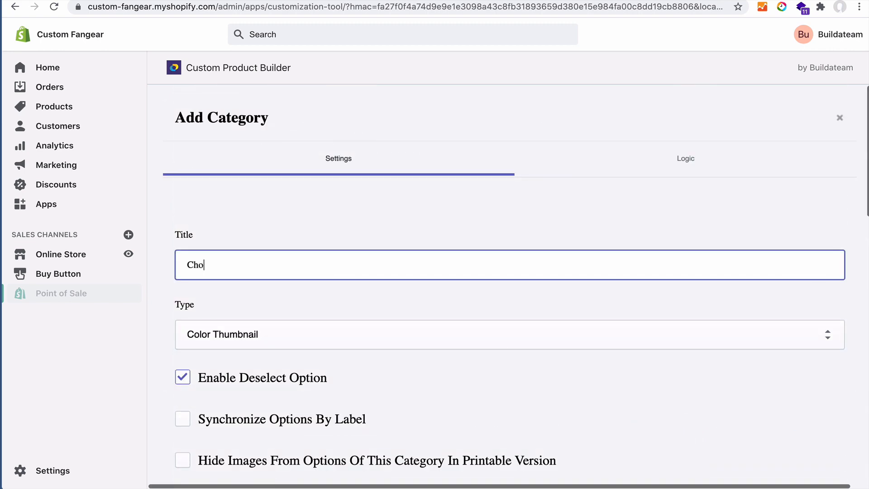
type("ose Font Color")
scroll(264, 359, "down", 10)
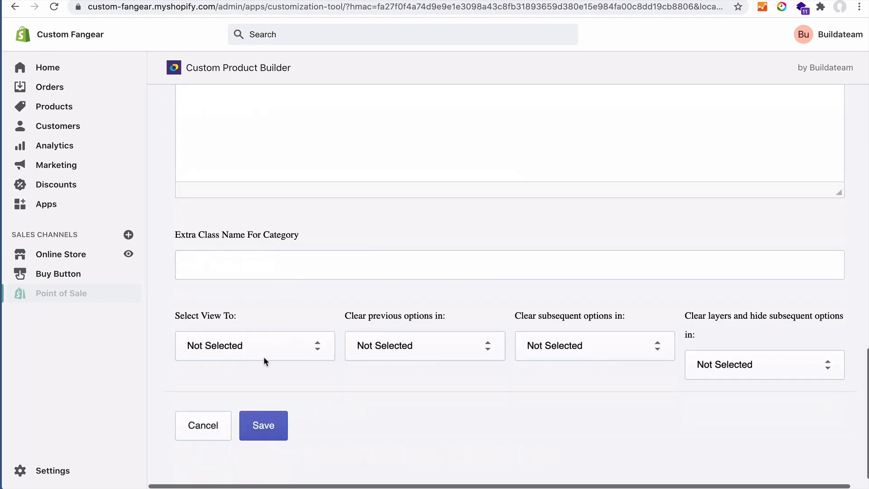
left_click(263, 422)
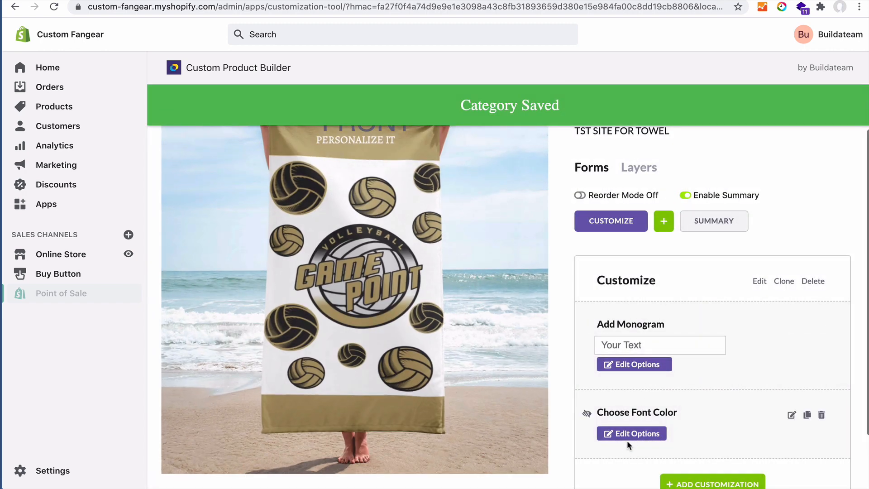
Add an option labelled "Red" with the preset color D0021B to the Choose Font Color category and save it.
left_click(629, 435)
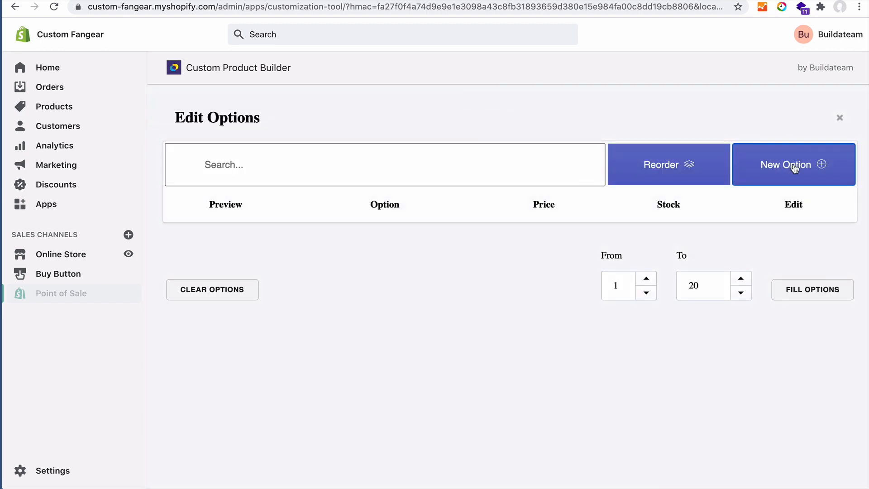
left_click(795, 167)
left_click(558, 264)
type("Red")
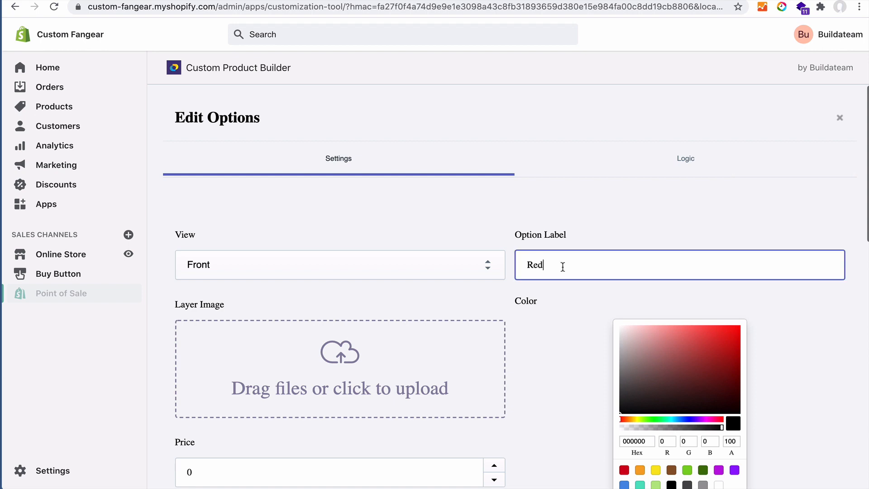
scroll(639, 338, "down", 3)
left_click(624, 335)
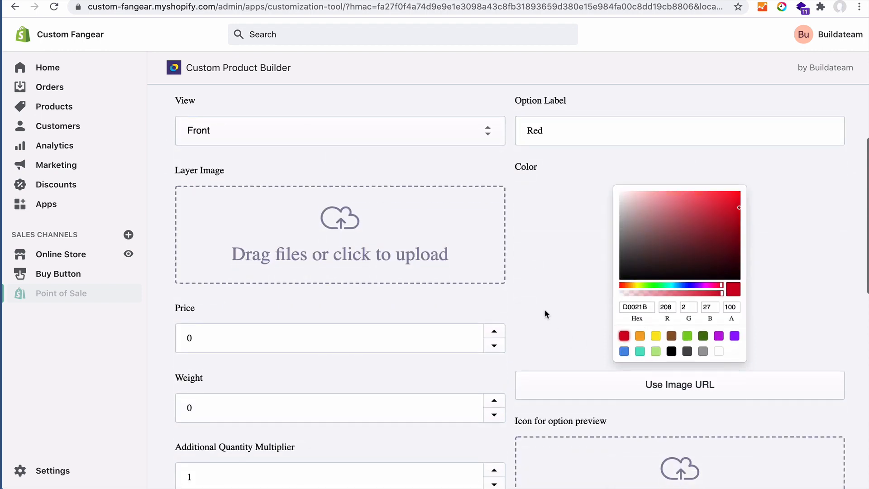
scroll(545, 311, "down", 10)
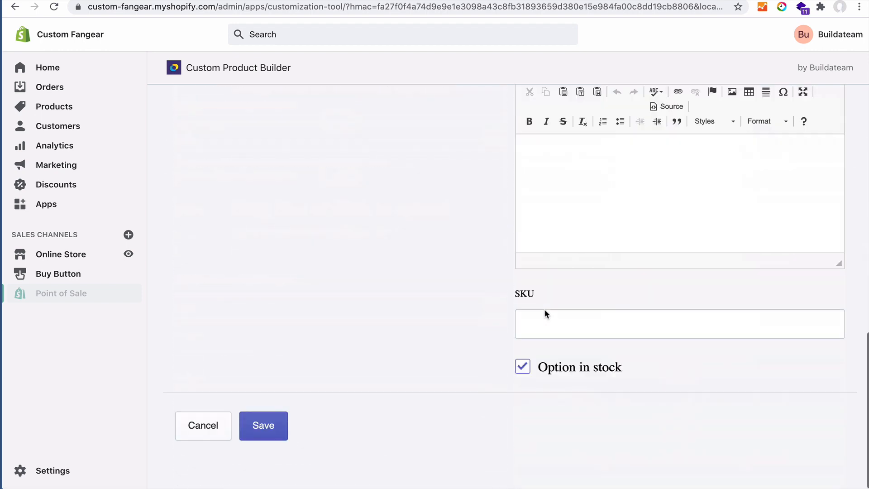
left_click(272, 430)
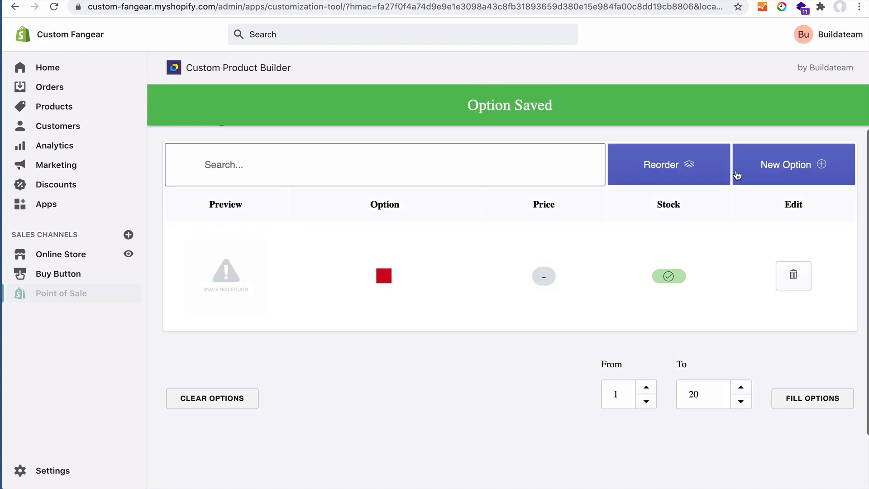
Add an option labelled "Green" with the preset light green color to the Choose Font Color category and save it.
left_click(737, 175)
left_click(596, 264)
type("G")
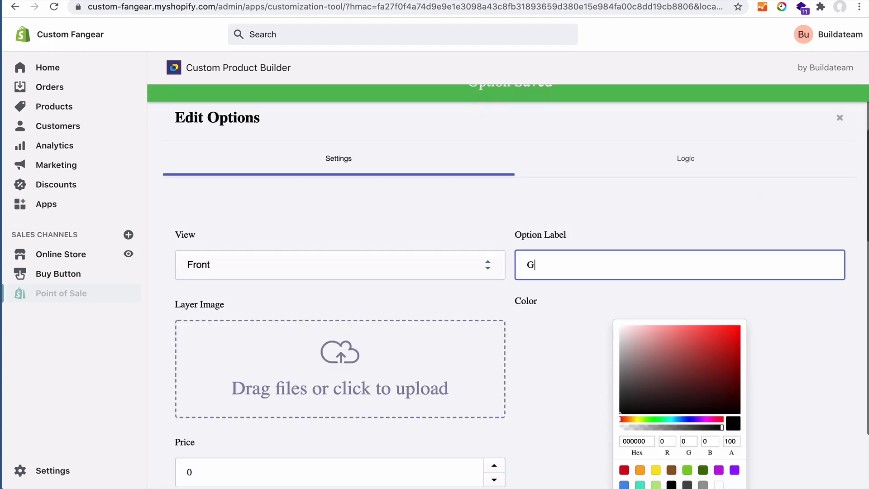
type("reen")
scroll(648, 294, "down", 4)
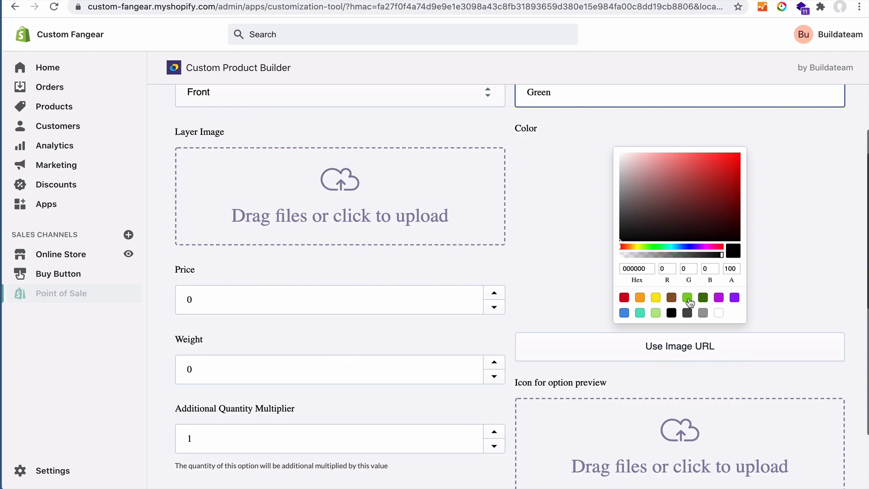
left_click(687, 298)
scroll(385, 335, "down", 10)
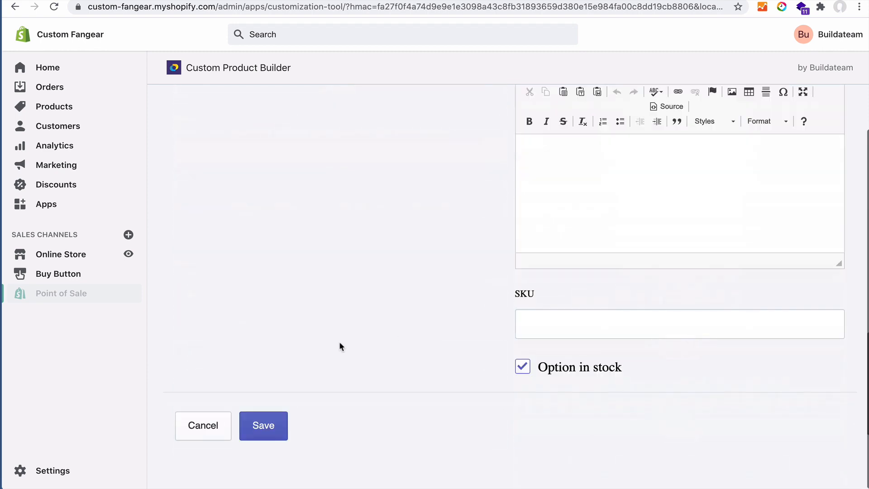
left_click(271, 427)
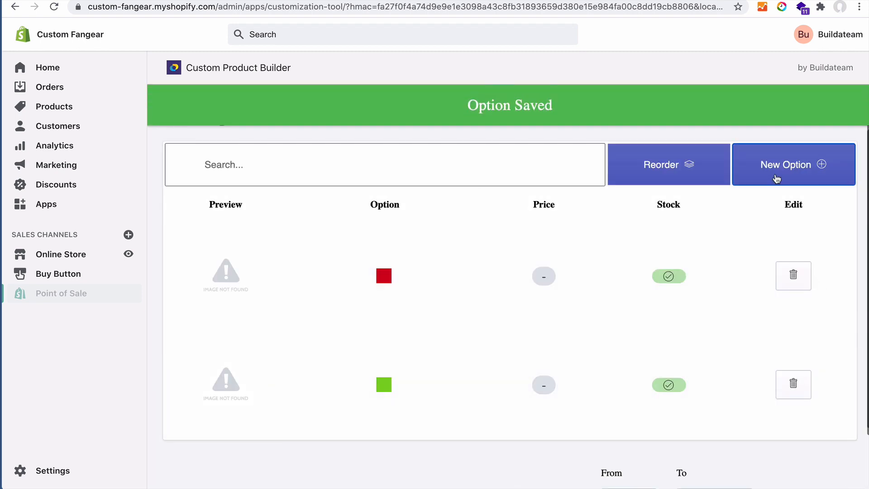
Add and save a third font color option labelled "Yellow" with the preset yellow color, and close the options list.
left_click(777, 179)
left_click(544, 259)
type("Y")
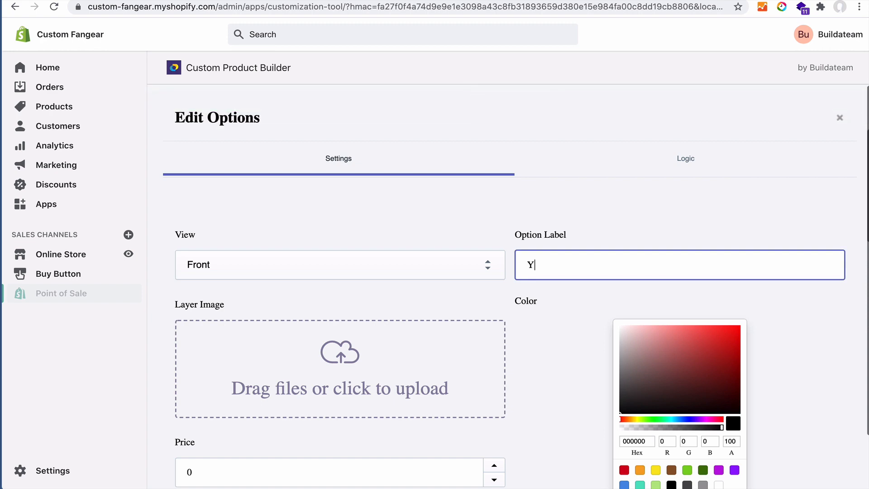
type("ellow")
scroll(599, 308, "down", 5)
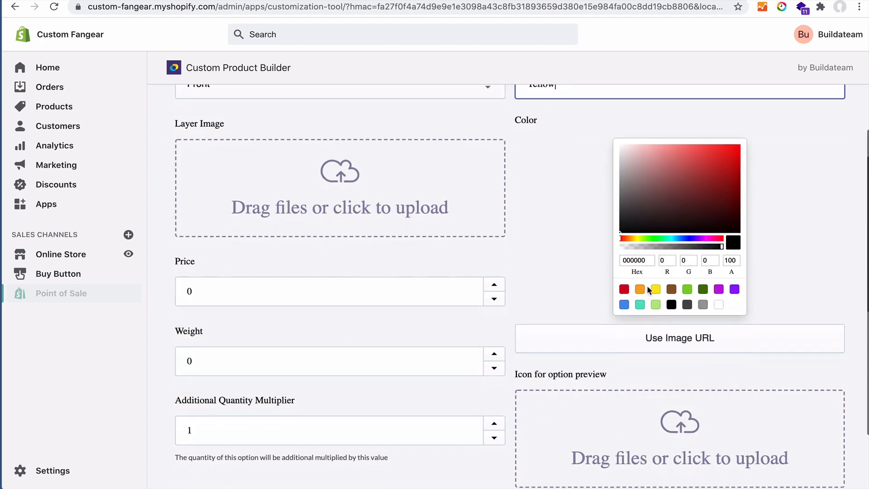
left_click(656, 289)
scroll(477, 345, "down", 10)
left_click(282, 415)
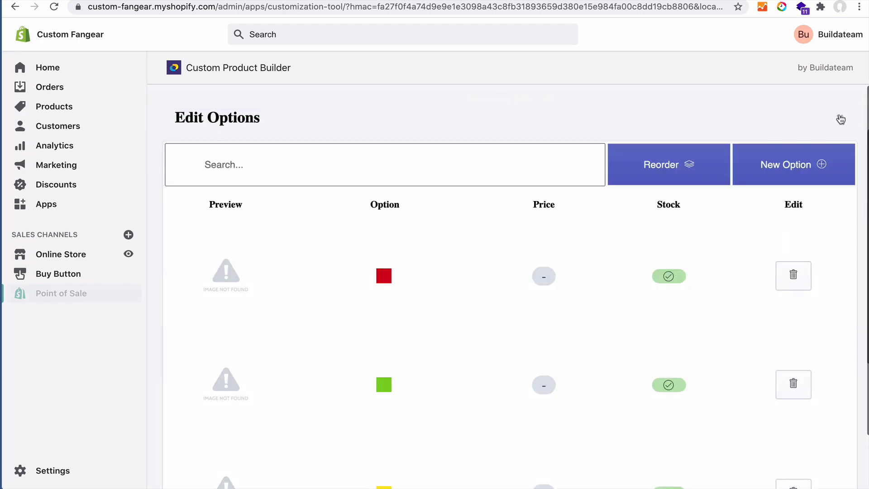
left_click(841, 118)
Start another customization category in the Customize form and title it "Font Size".
scroll(621, 362, "down", 2)
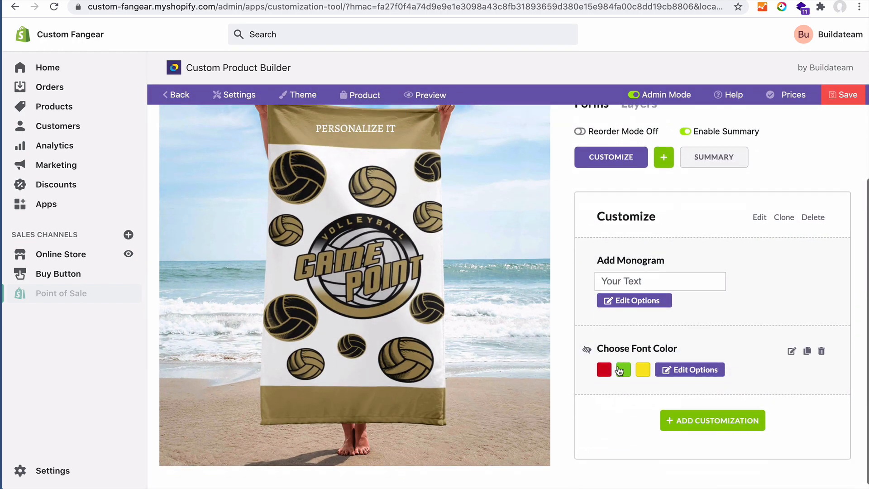
left_click(708, 418)
left_click(403, 233)
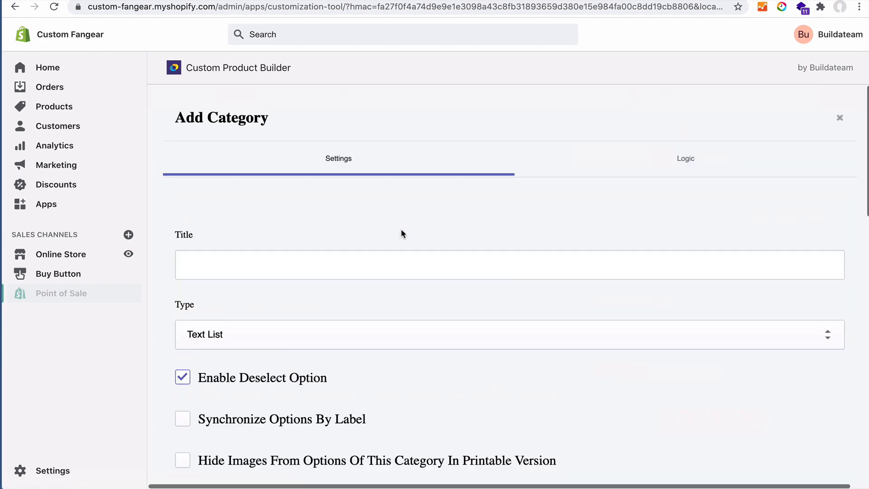
left_click(258, 270)
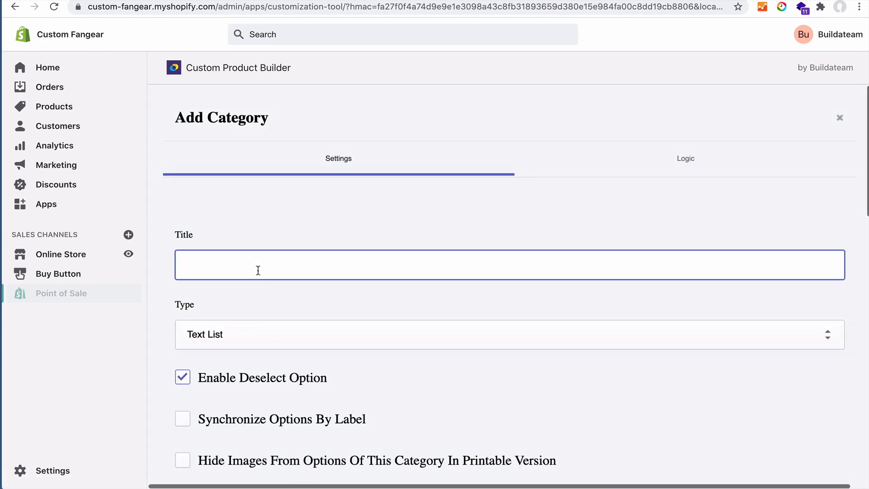
type("Font Size")
scroll(257, 279, "down", 15)
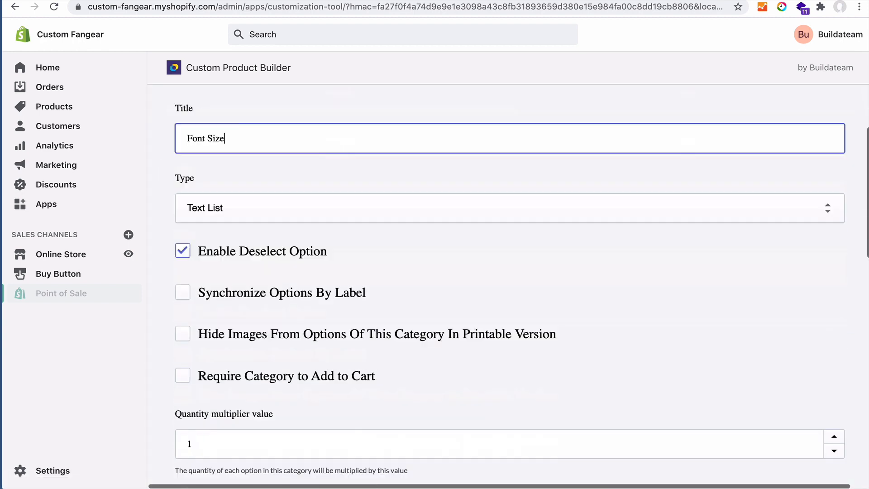
Set the new category's type to Font Size and save the category.
scroll(257, 279, "up", 7)
scroll(236, 181, "up", 6)
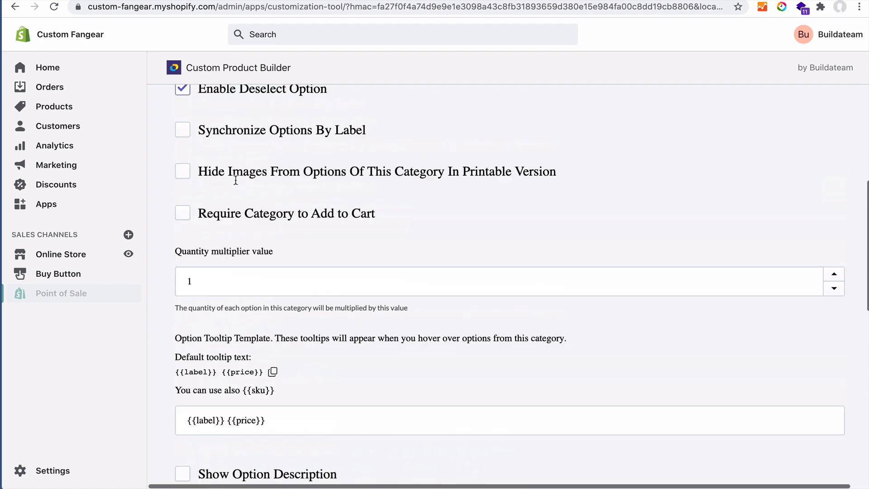
left_click(209, 267)
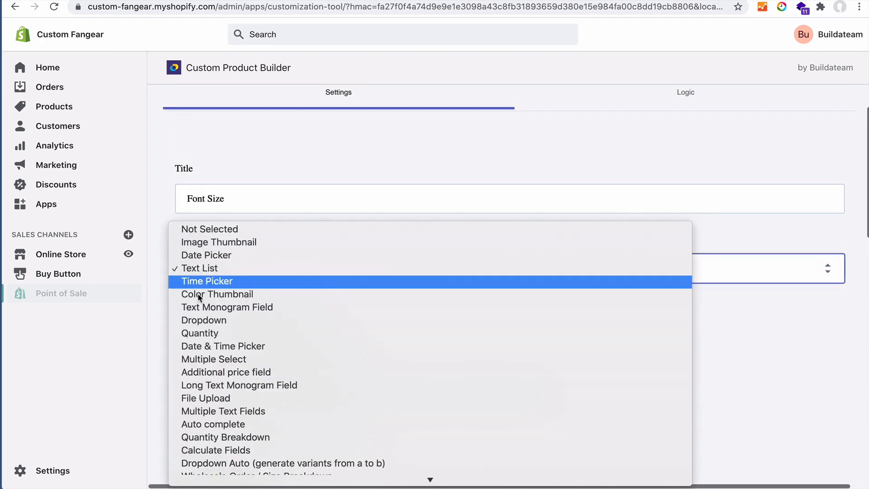
scroll(202, 344, "down", 3)
left_click(205, 463)
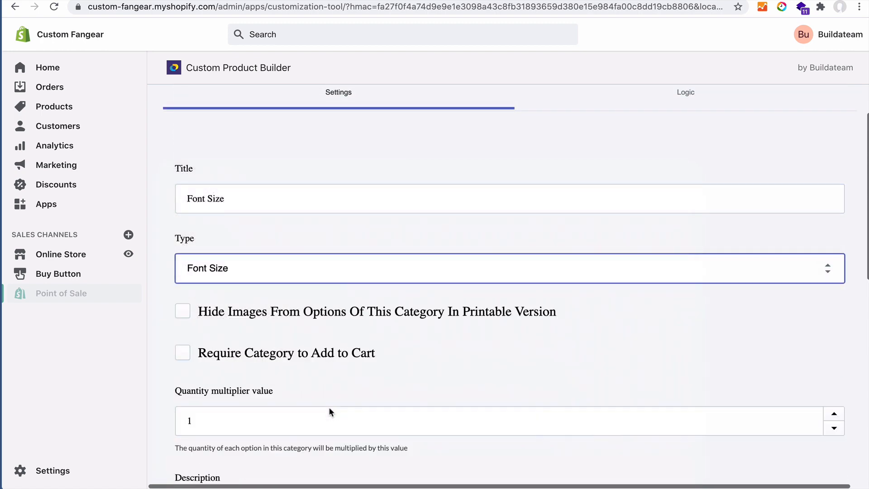
scroll(329, 410, "down", 10)
key("Return")
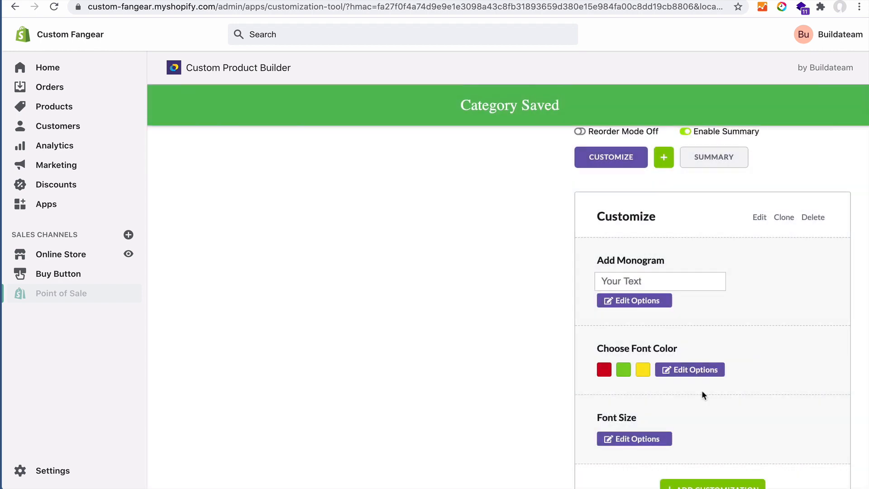
Add an option labelled "12" with the value 12 to the Font Size category and save it.
left_click(643, 440)
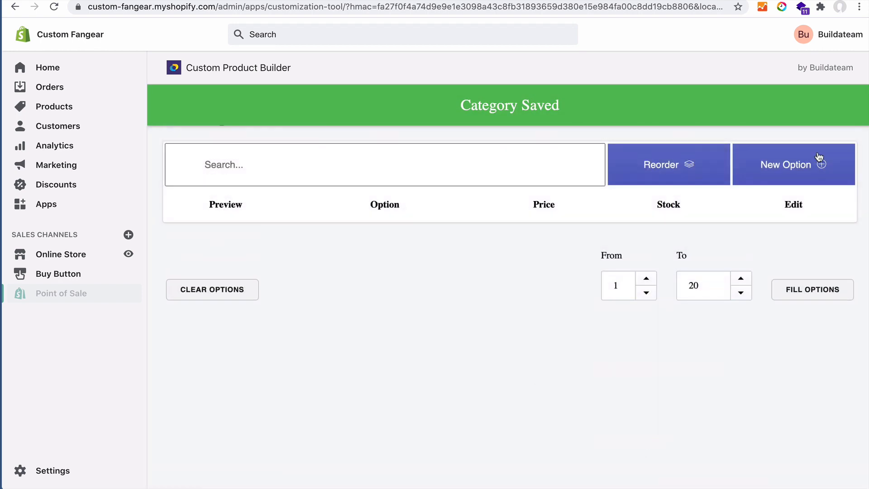
left_click(801, 168)
left_click(590, 258)
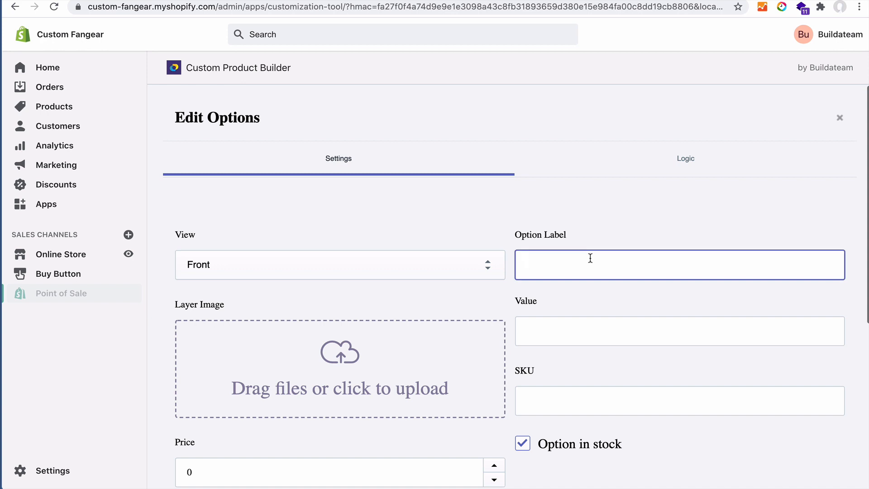
type("12")
scroll(548, 329, "down", 3)
left_click(550, 217)
type("12")
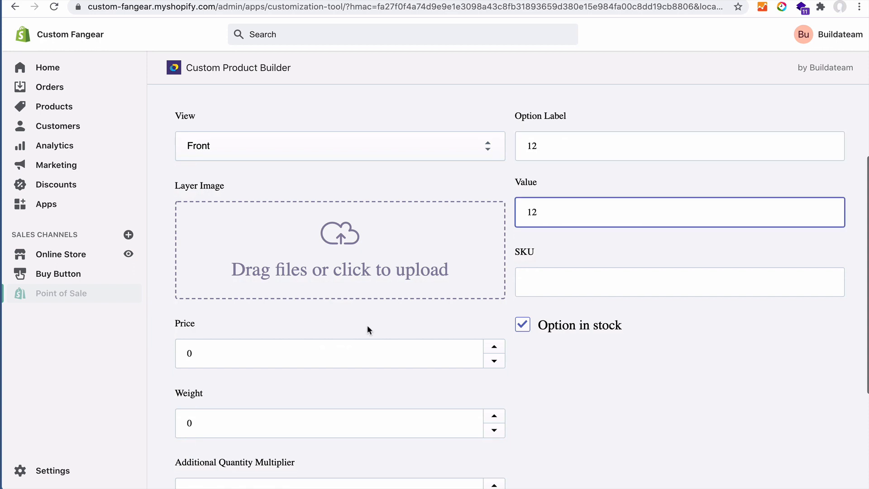
scroll(368, 325, "down", 4)
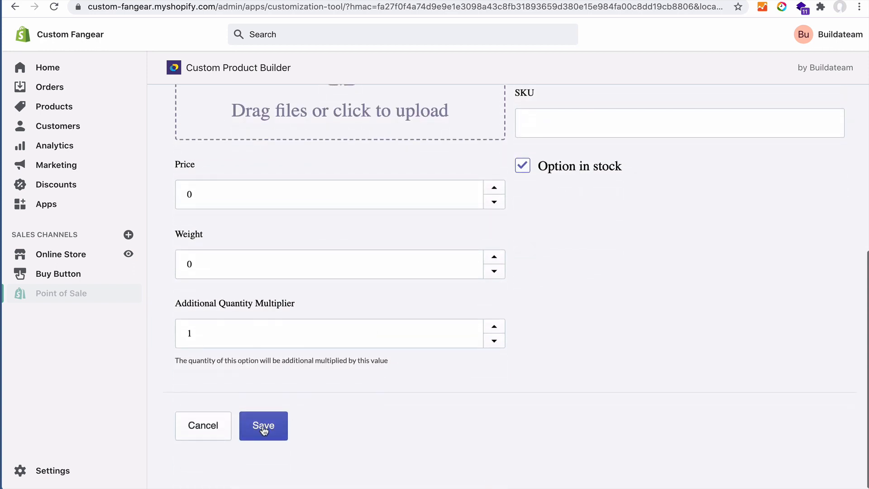
left_click(264, 430)
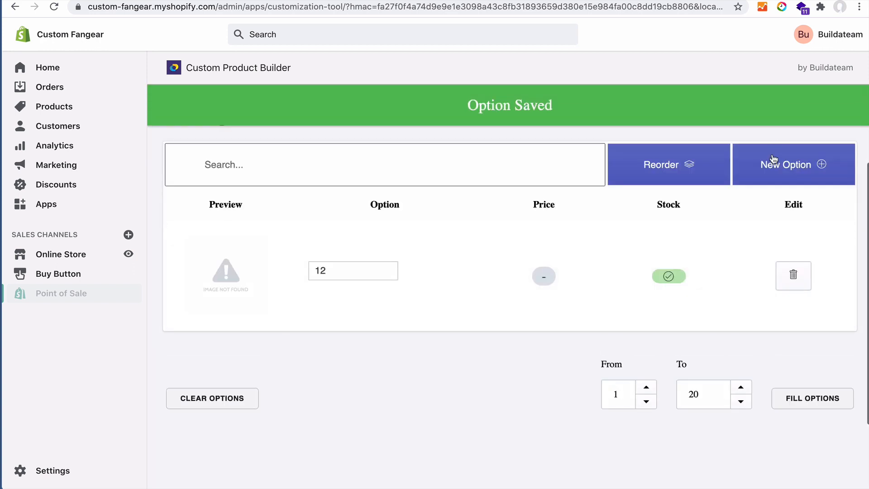
Add and save a second font size option labelled "15", and close the options list.
left_click(774, 159)
left_click(544, 261)
type("15")
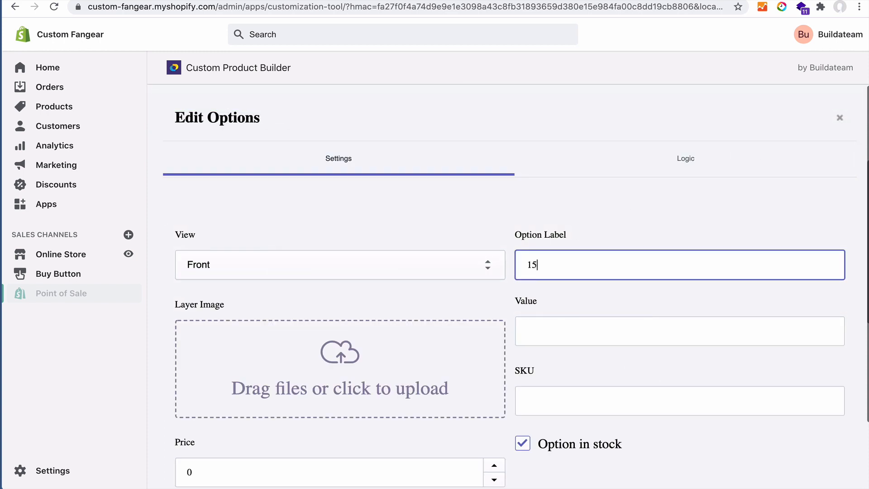
left_click(556, 334)
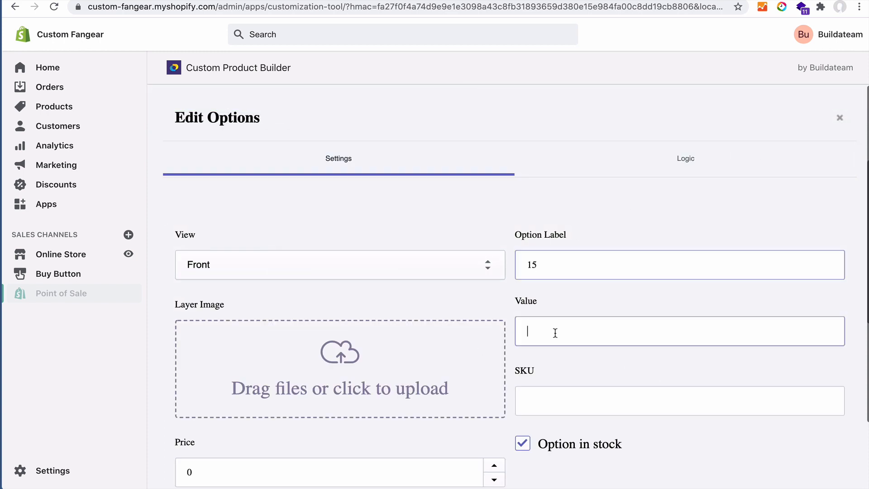
type("1")
scroll(507, 290, "down", 6)
left_click(270, 428)
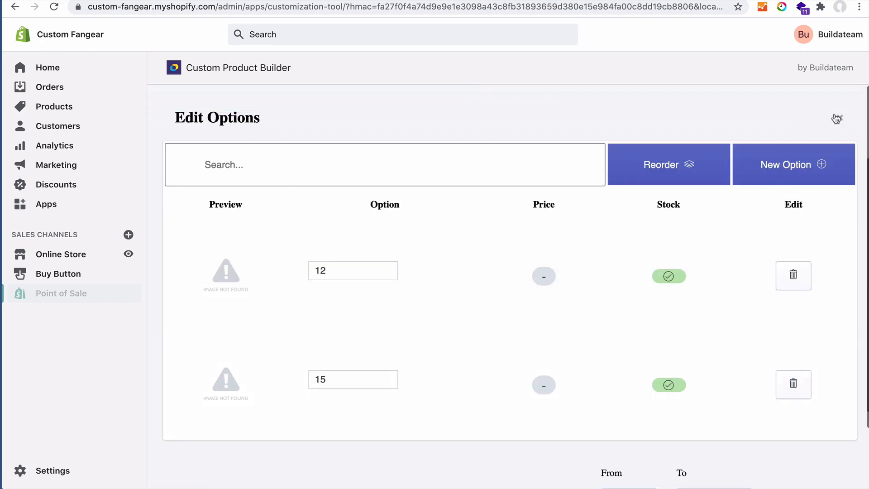
left_click(842, 117)
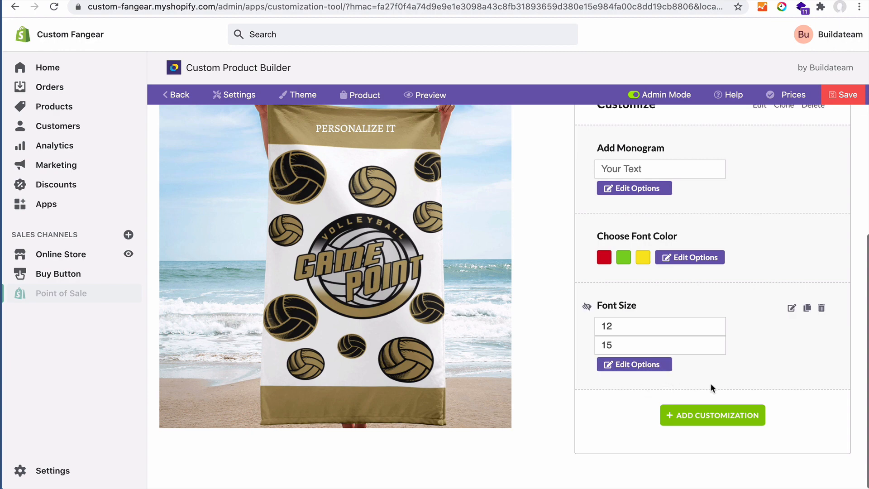
Add a customization category titled "Font Family" with the type Font Family and save it.
left_click(708, 415)
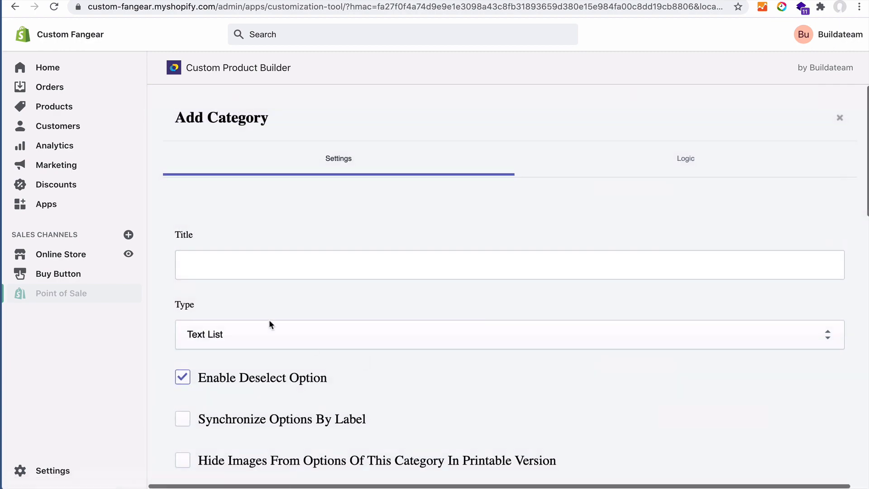
left_click(227, 257)
type("Font")
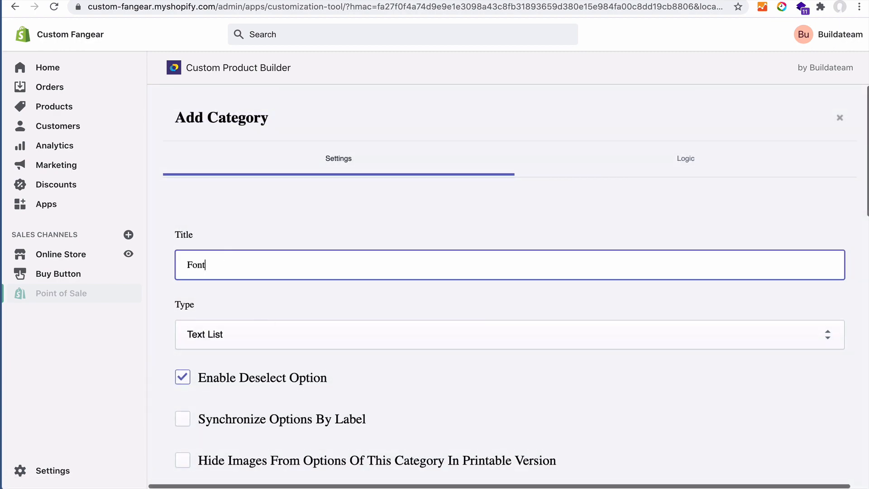
type(" Family")
left_click(200, 328)
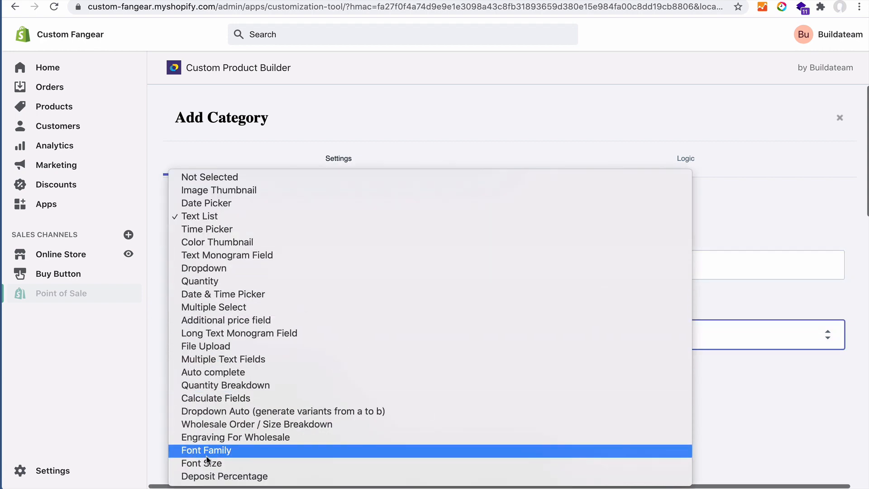
left_click(207, 456)
scroll(366, 408, "down", 10)
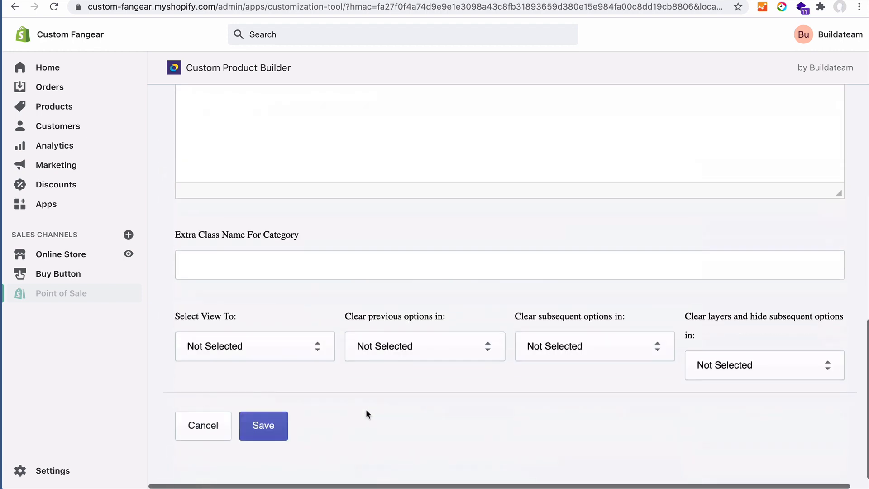
left_click(264, 427)
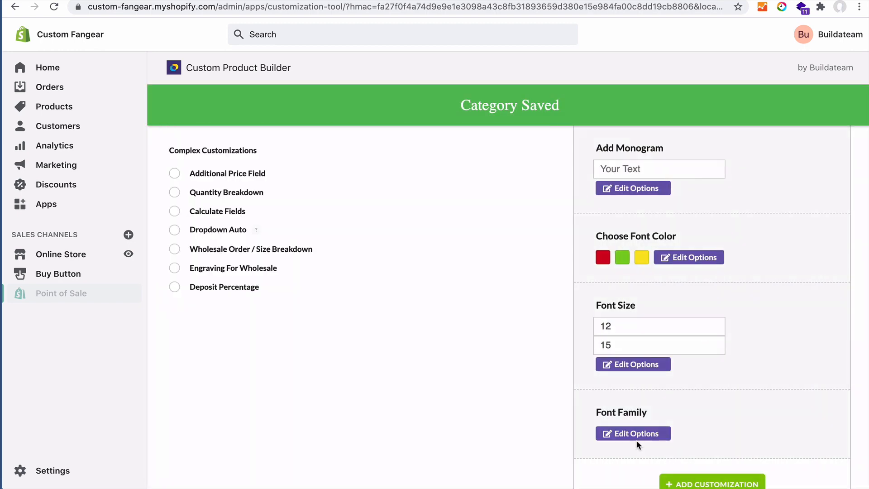
Add an option with the ABeeZee font to the Font Family category, save it and close the option editor.
left_click(637, 437)
left_click(777, 168)
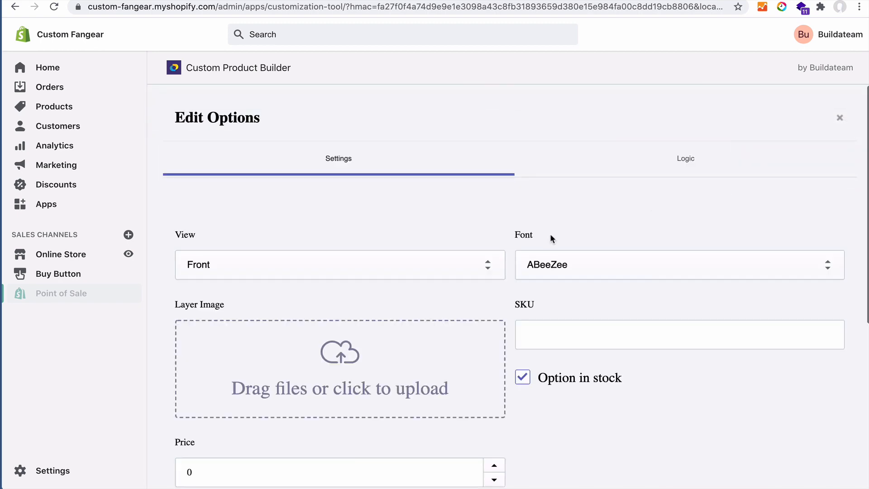
left_click(552, 265)
left_click(552, 264)
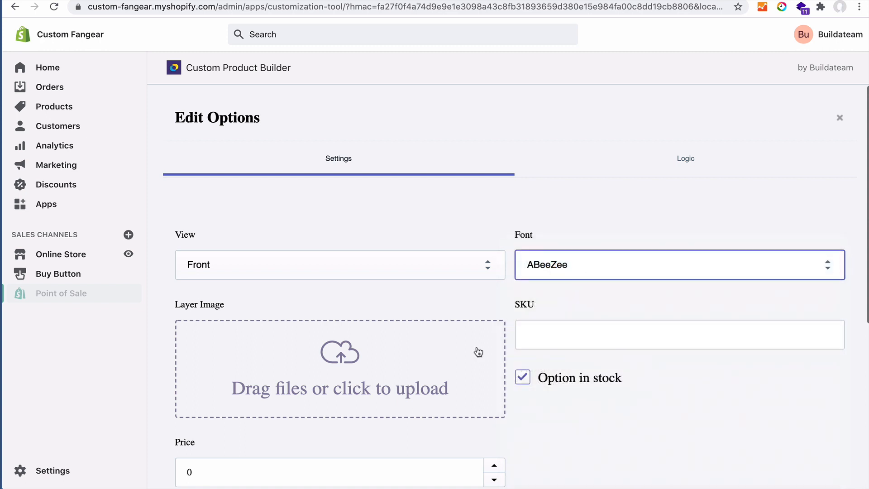
scroll(475, 351, "down", 6)
left_click(277, 432)
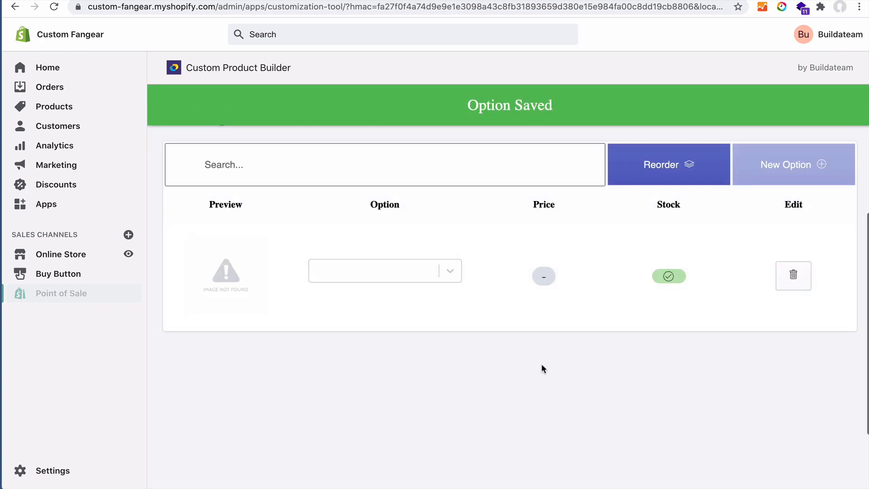
left_click(442, 277)
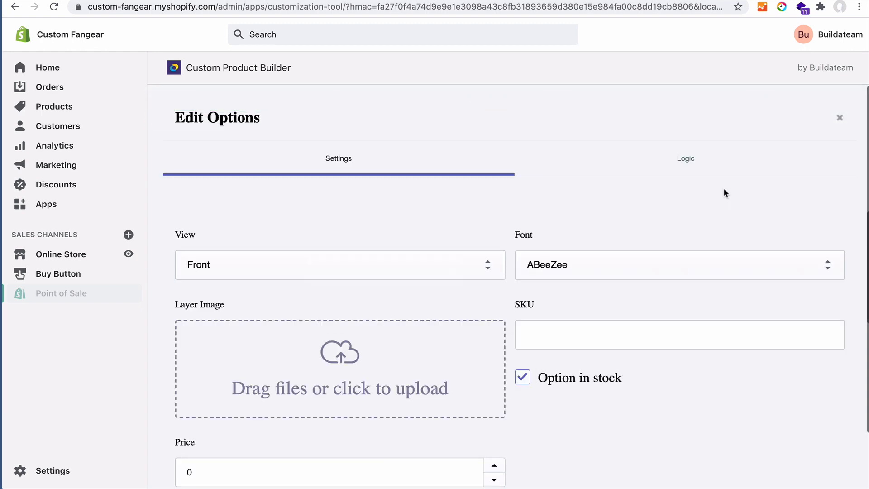
left_click(833, 122)
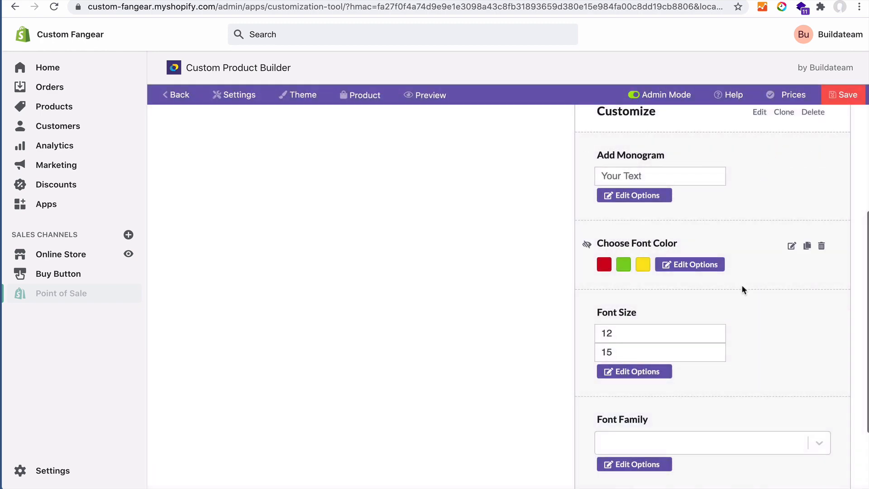
Reopen the Font Family category's option, keep ABeeZee as its font, save it and close the options list.
left_click(638, 465)
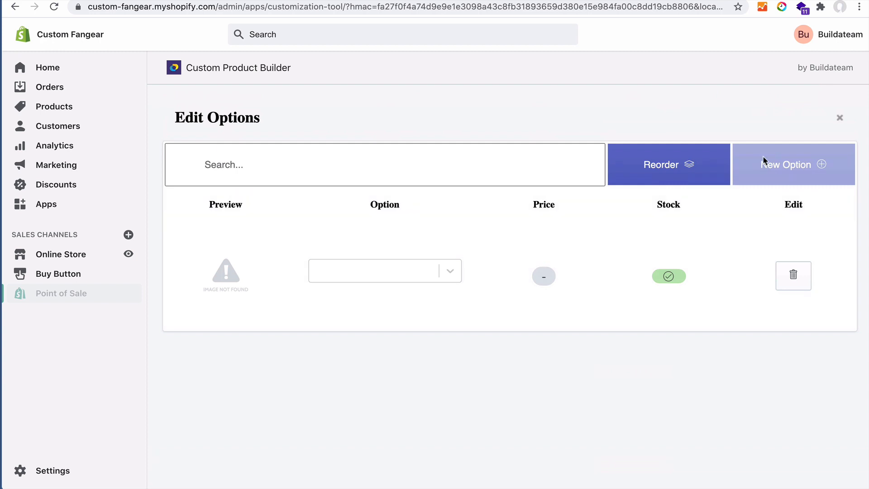
left_click(424, 272)
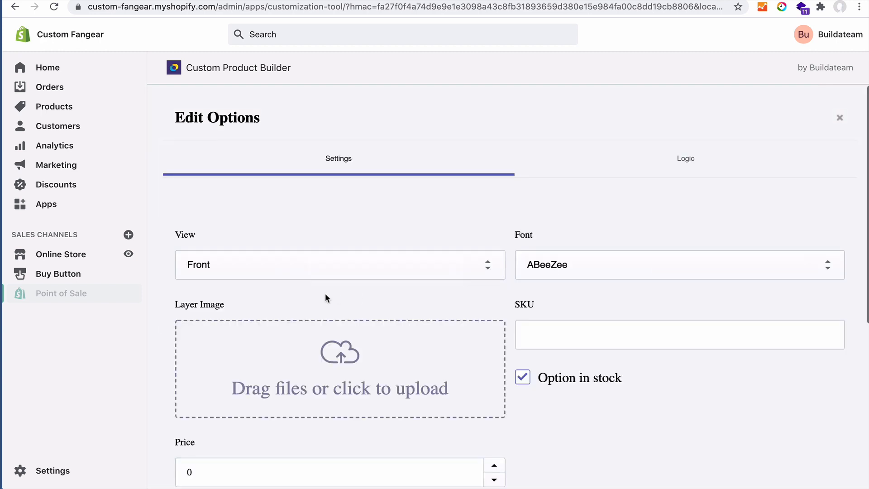
scroll(568, 281, "down", 5)
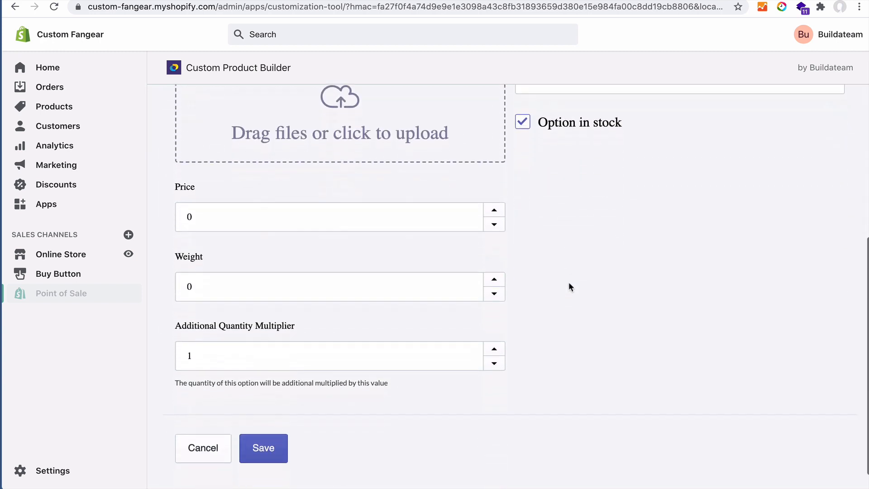
scroll(569, 283, "up", 3)
left_click(541, 223)
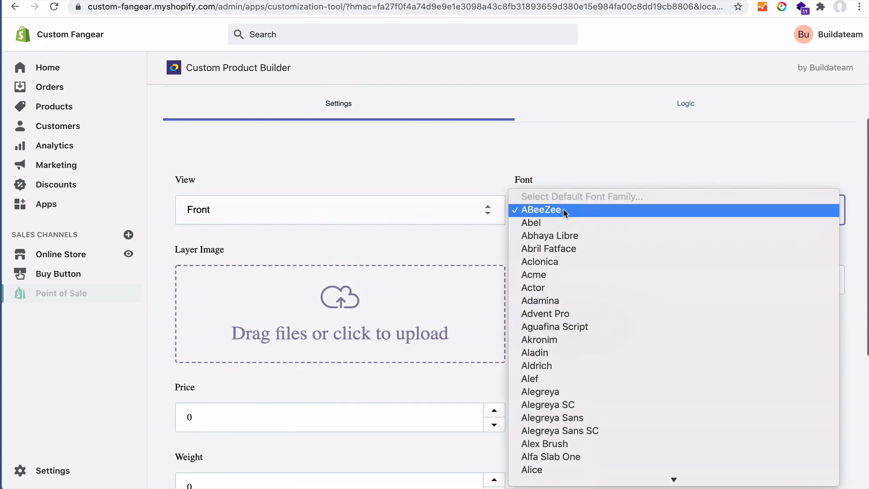
left_click(565, 210)
scroll(578, 265, "down", 5)
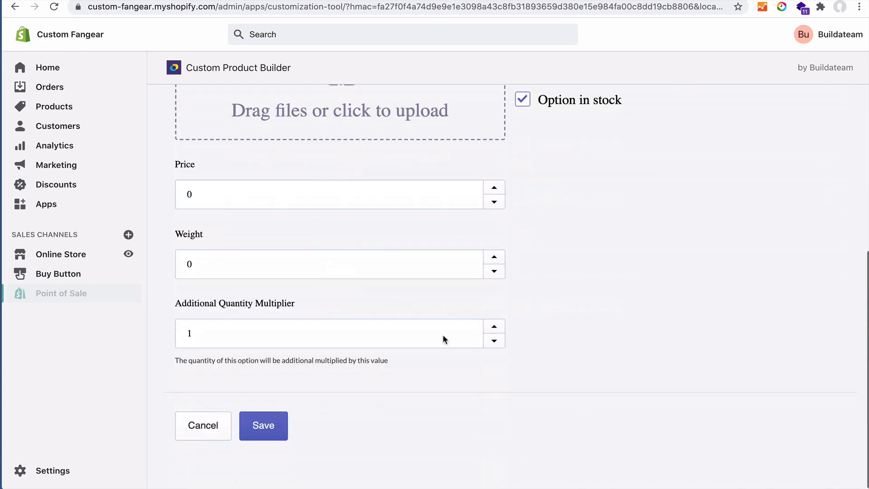
left_click(273, 425)
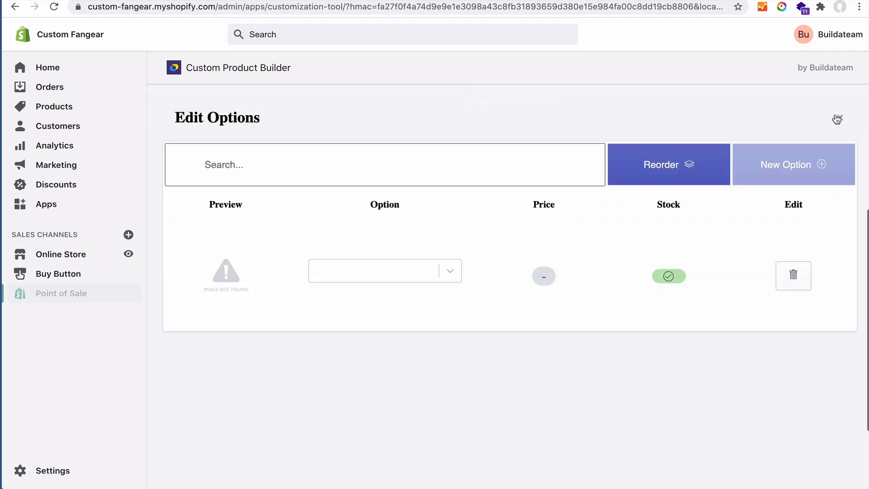
left_click(837, 119)
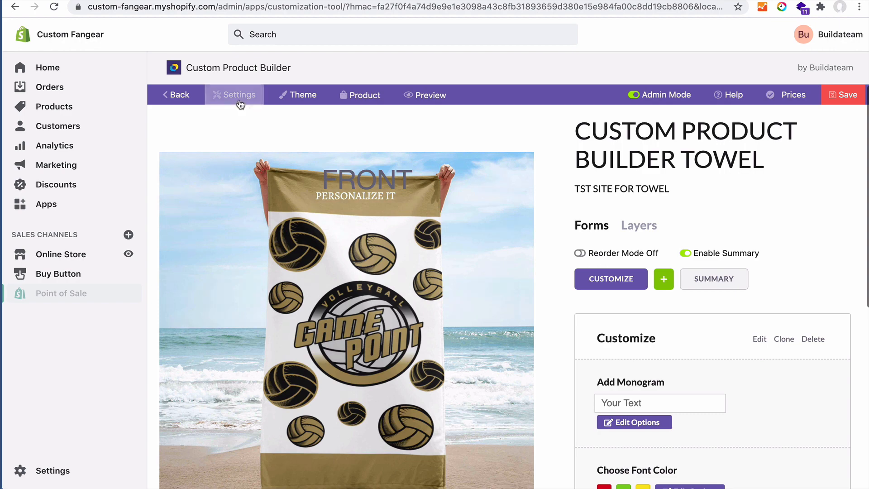
Remove all fonts from the product builder's available fonts in the Font Manager settings.
left_click(238, 96)
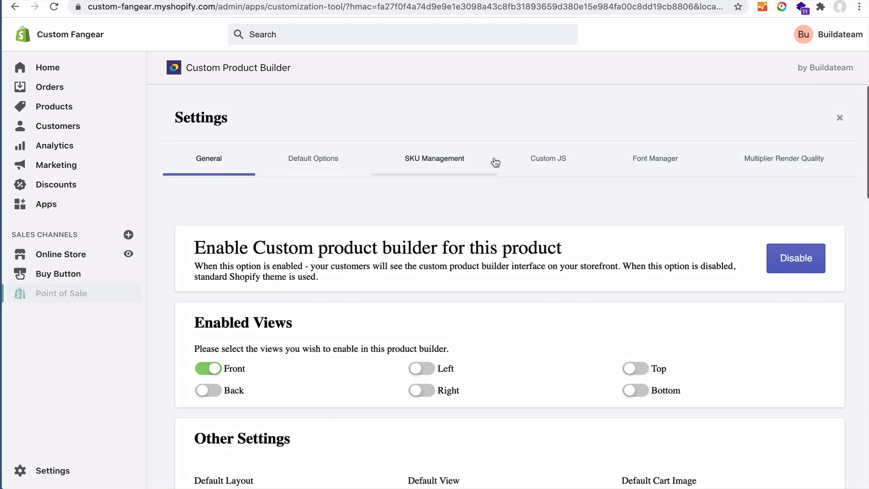
left_click(649, 161)
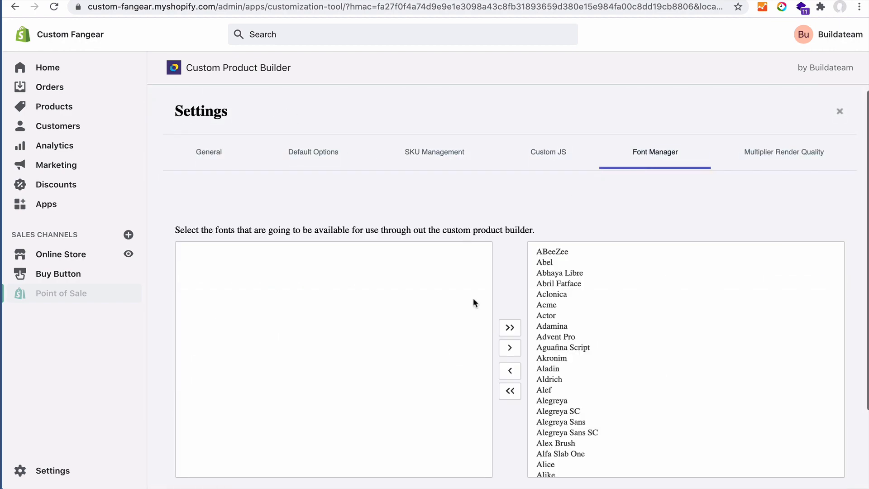
left_click(510, 391)
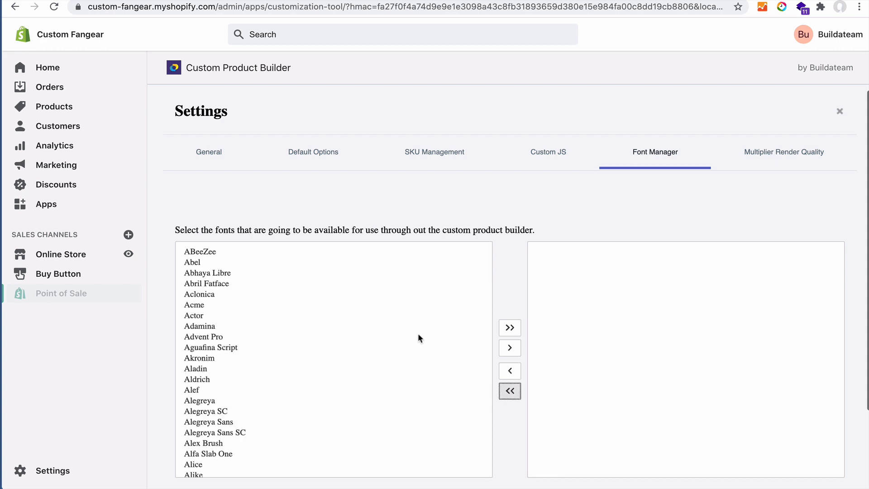
Make only ABeeZee, Abel, Abhaya Libre, Abril Fatface and Aclonica available in the product builder and save the settings.
left_click_drag(227, 248, 222, 299)
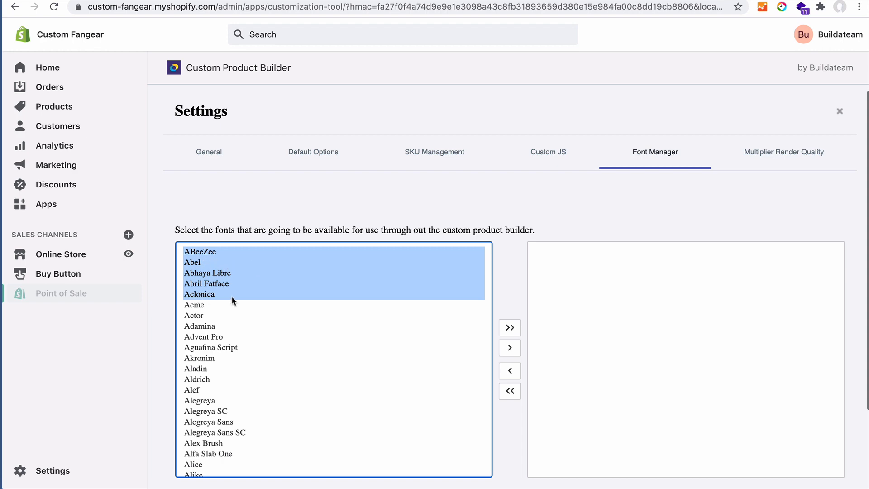
scroll(215, 368, "down", 20)
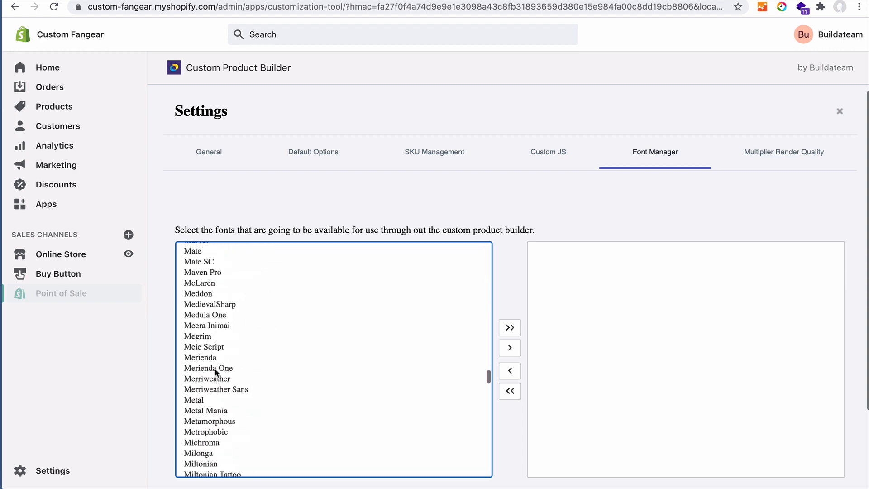
scroll(214, 368, "down", 15)
scroll(215, 368, "up", 20)
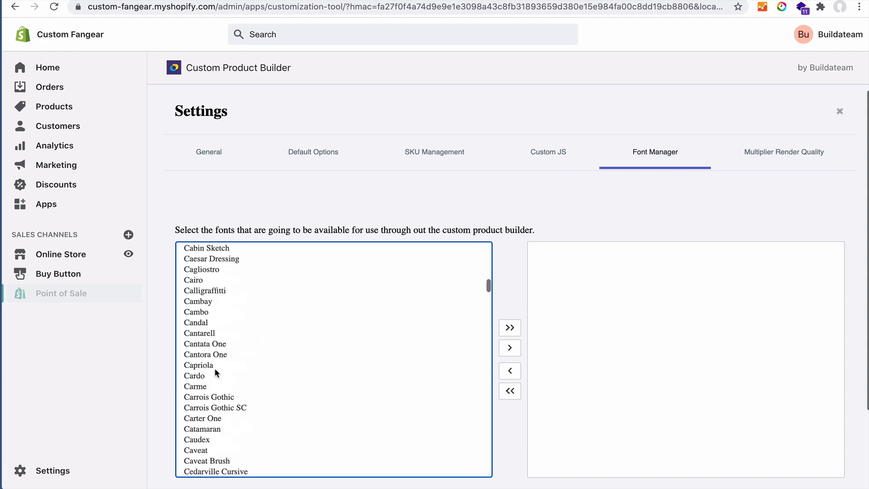
scroll(216, 372, "up", 10)
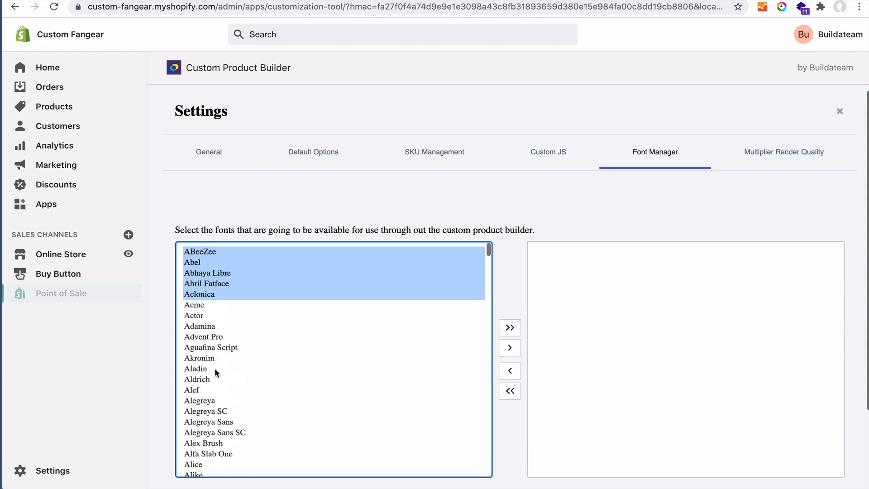
left_click(514, 347)
scroll(516, 452, "down", 3)
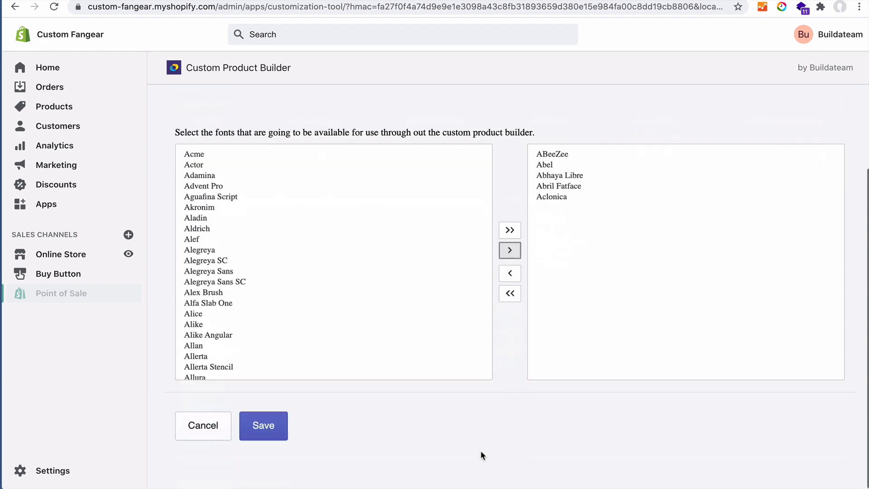
left_click(261, 425)
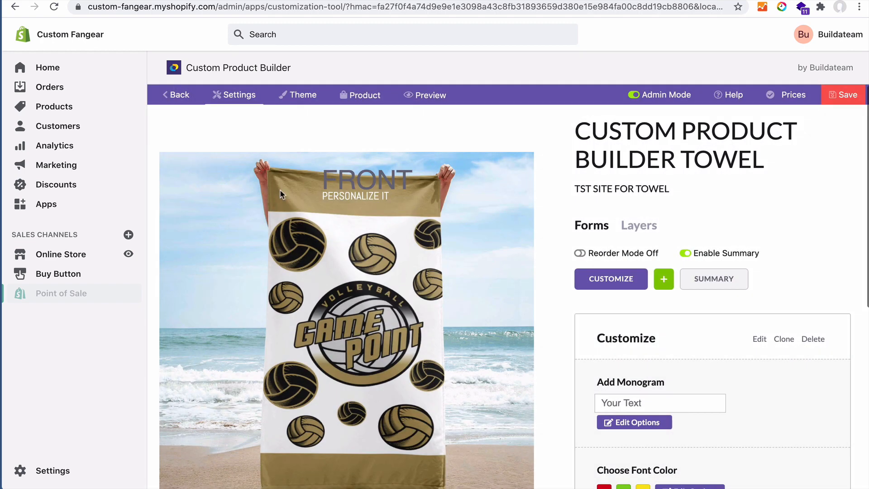
Save the towel product's data and return to the list of custom products.
left_click(841, 94)
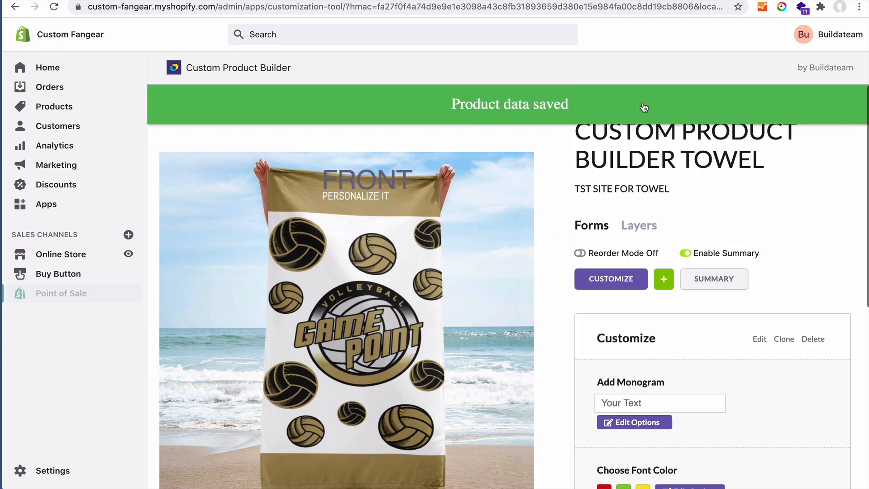
left_click(177, 94)
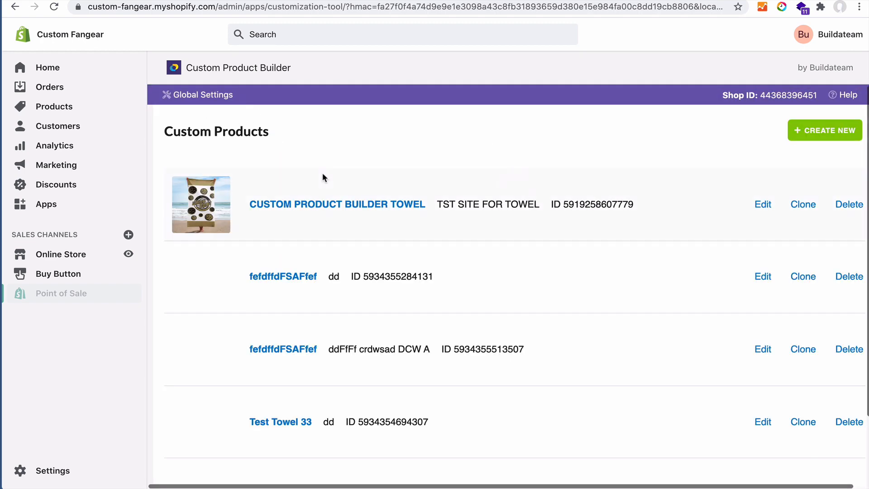
Review the global application settings, including the custom font upload, and close them without saving.
left_click(202, 96)
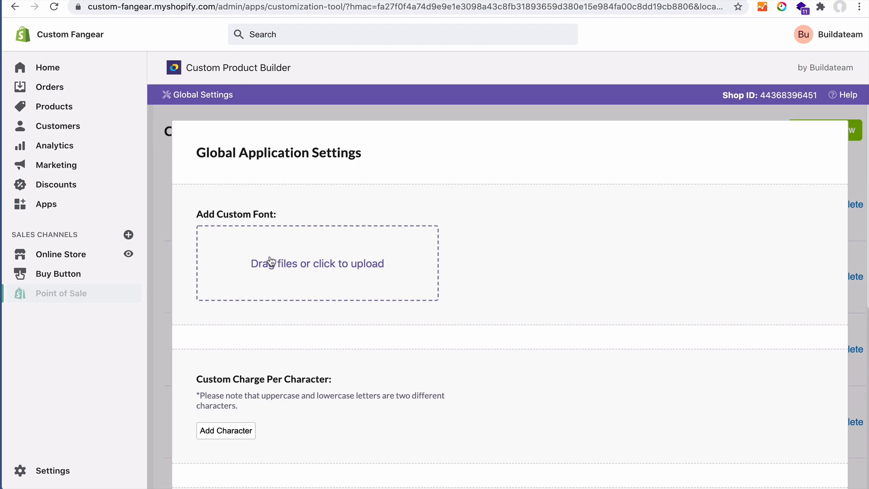
scroll(308, 262, "down", 7)
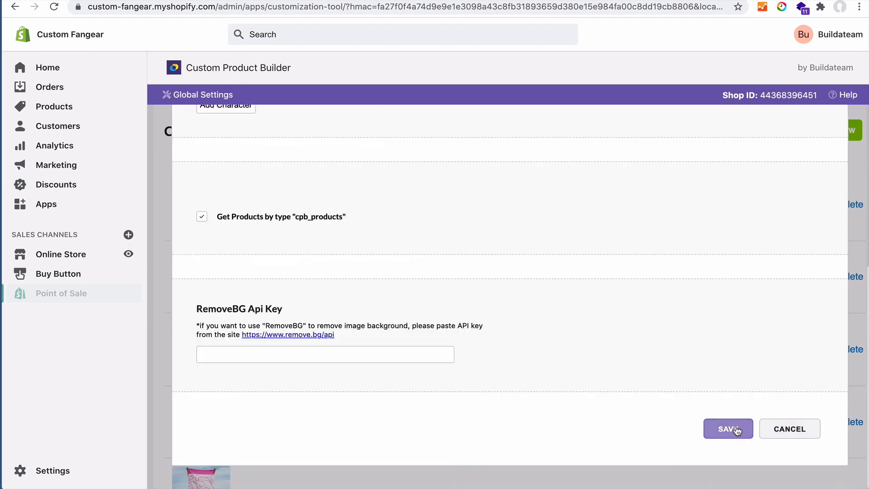
left_click(788, 428)
Reopen the Custom Product Builder Towel, check its available fonts in the Font Manager settings and save them again.
left_click(424, 205)
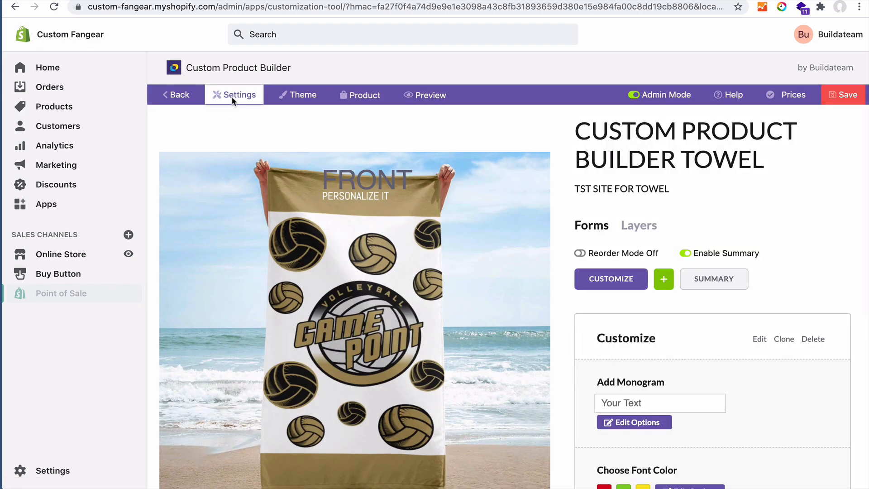
left_click(232, 96)
left_click(631, 164)
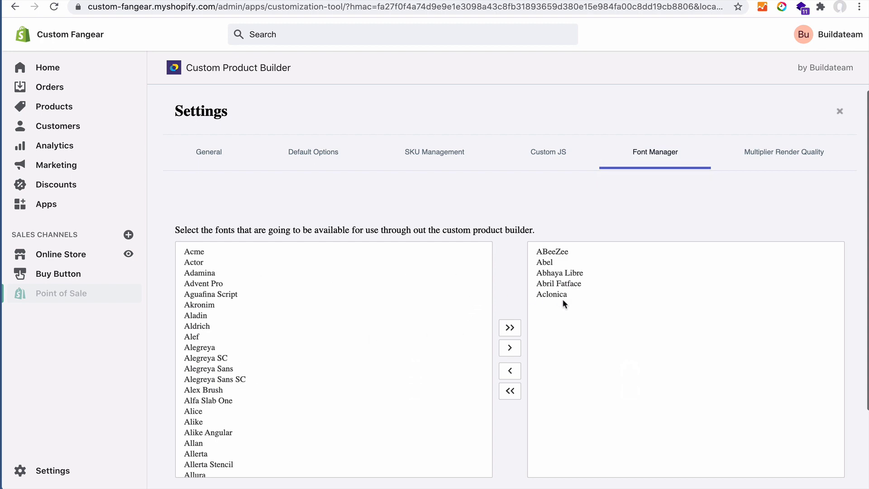
scroll(563, 300, "down", 3)
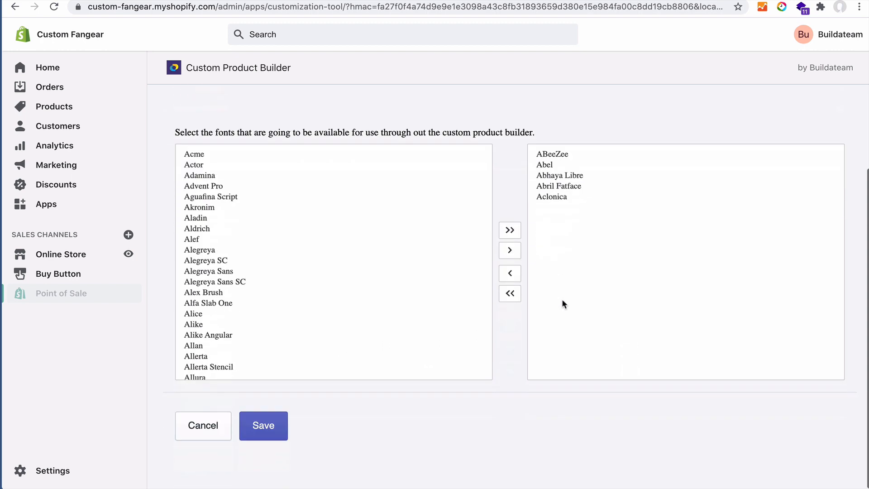
left_click(263, 424)
Rename the Choose Font Color category to "Font Color" and save the category.
scroll(685, 311, "down", 7)
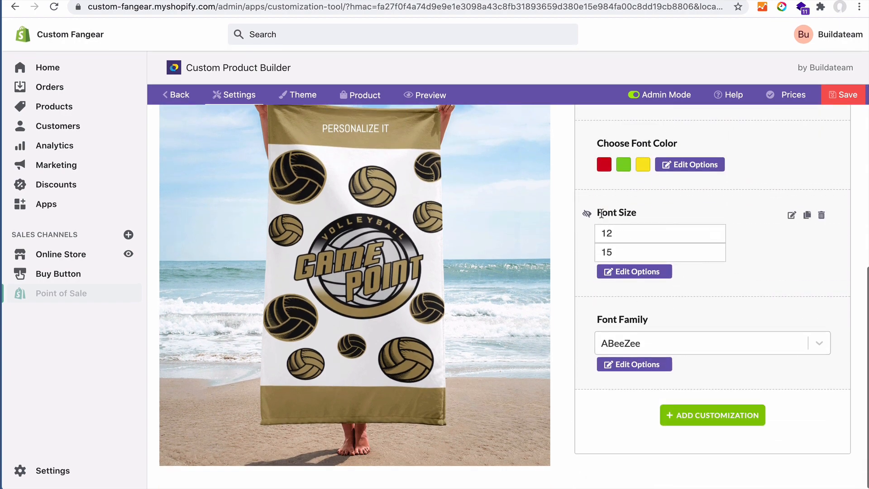
scroll(615, 272, "up", 3)
scroll(665, 276, "up", 5)
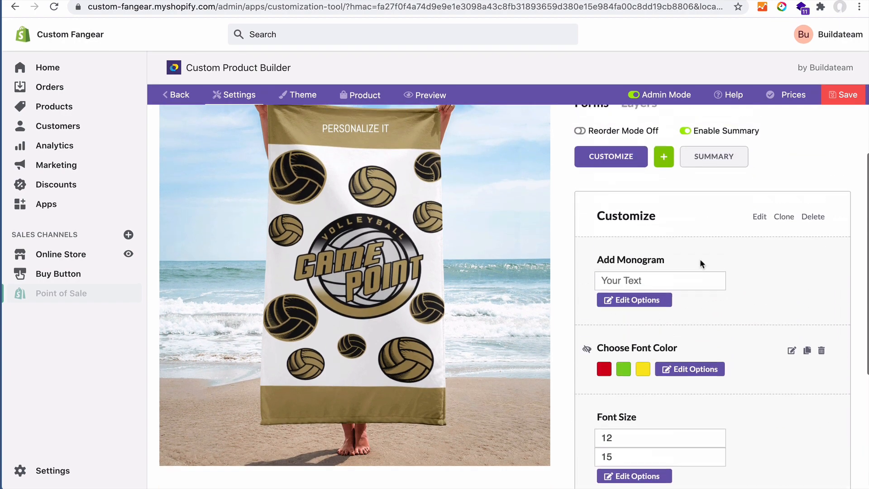
scroll(684, 330, "down", 4)
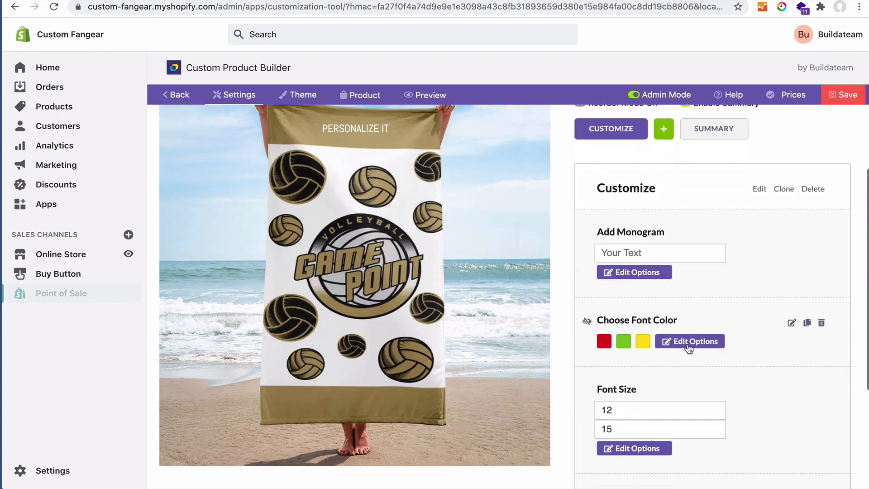
left_click(791, 322)
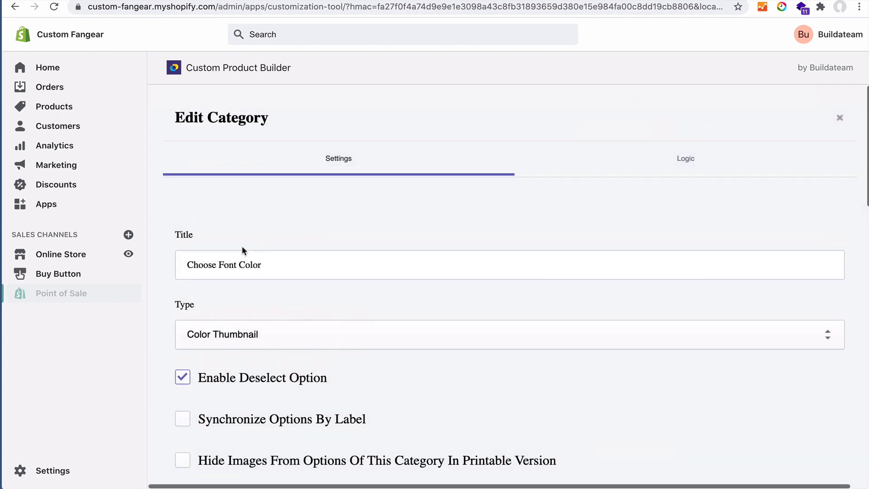
double_click(216, 264)
key("BackSpace")
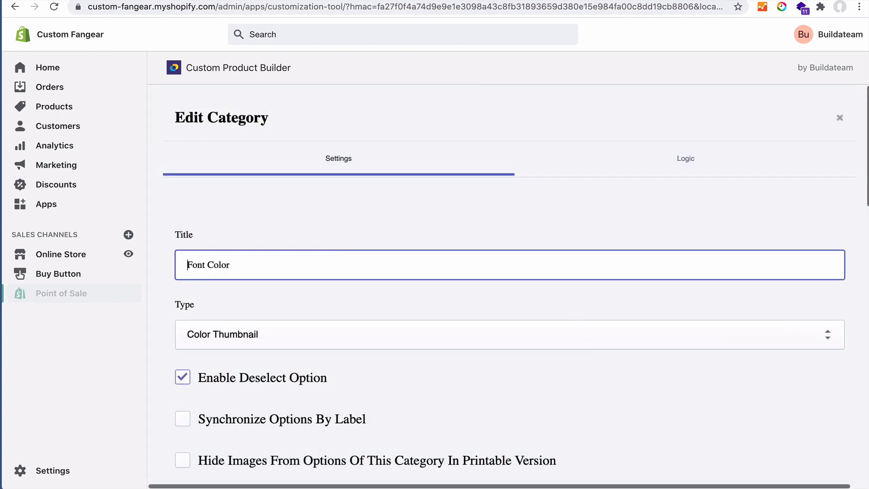
scroll(313, 308, "down", 5)
scroll(314, 316, "down", 5)
left_click(258, 425)
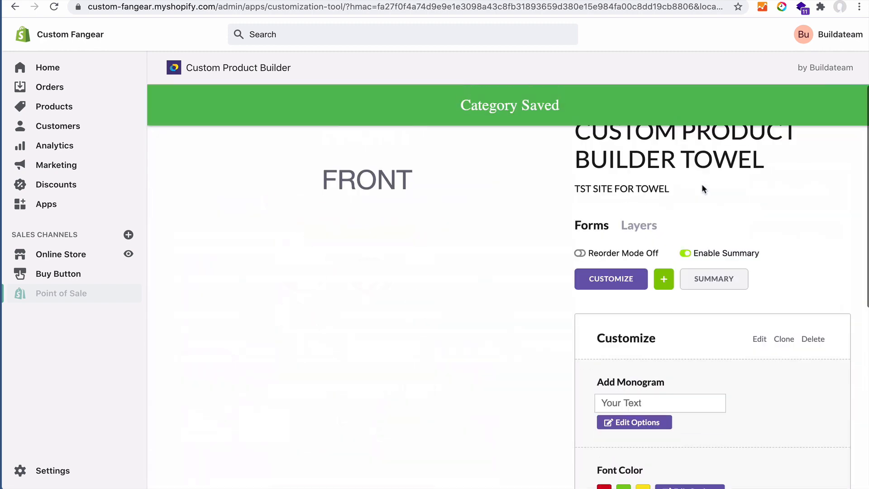
Open the advanced text settings of the layer "Monogram Field - Front View - Top Side".
left_click(629, 226)
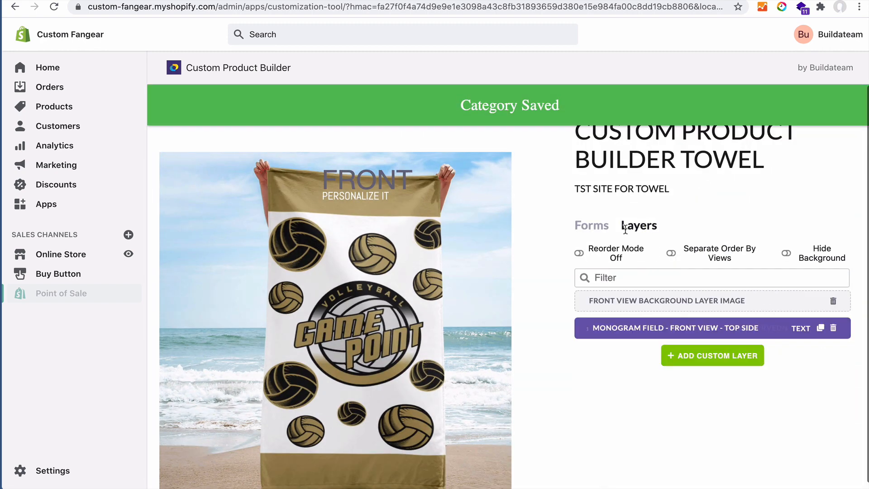
left_click(622, 328)
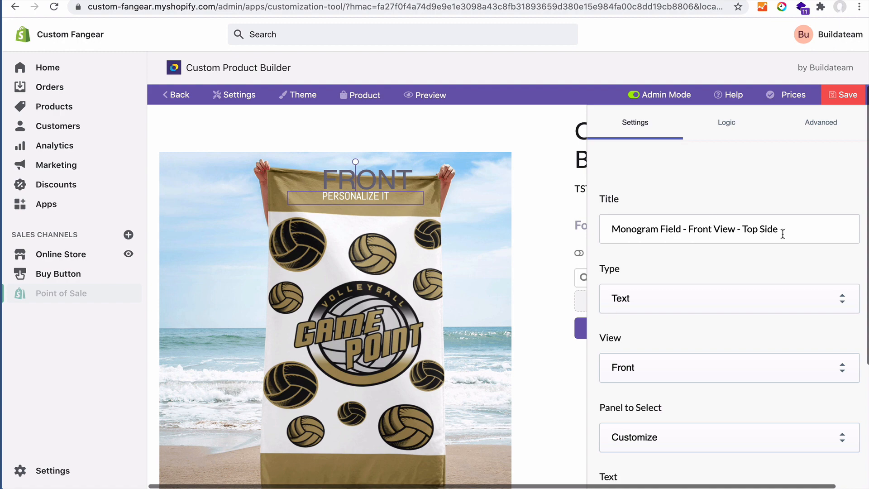
scroll(646, 308, "down", 5)
scroll(645, 308, "up", 5)
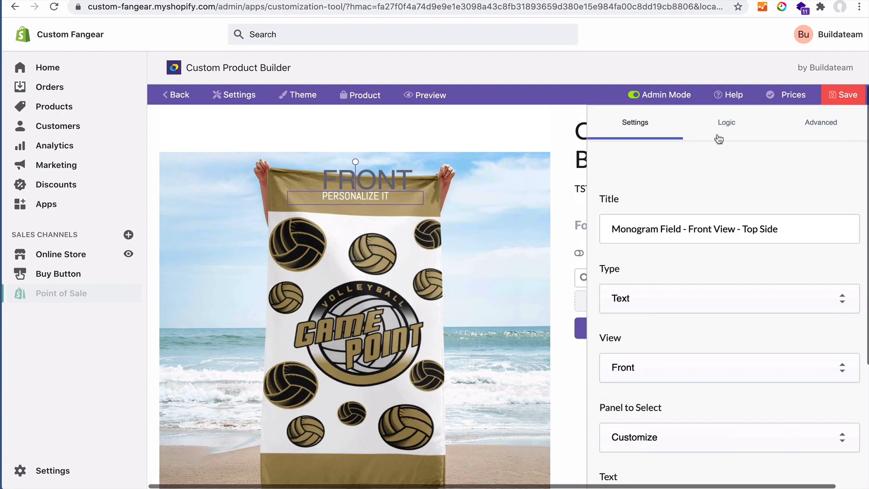
left_click(809, 128)
scroll(809, 129, "down", 2)
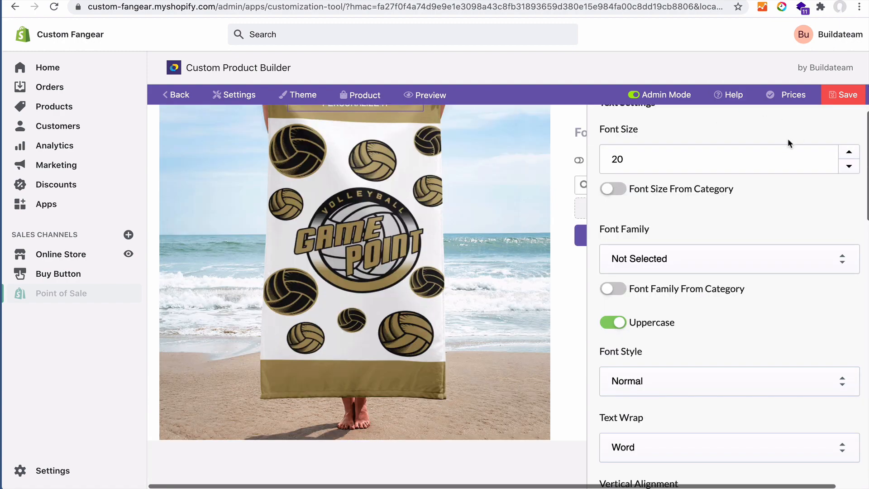
scroll(789, 144, "up", 2)
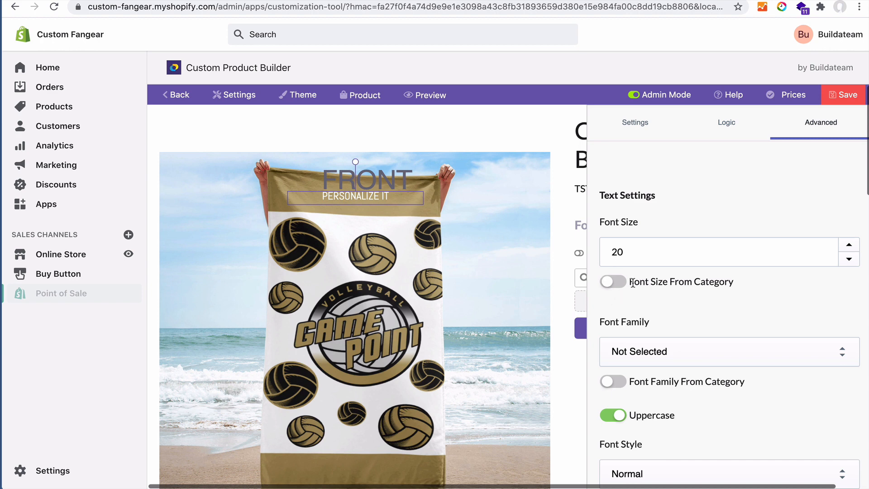
Take the monogram layer's font size from the Customize panel's Font Size category, with 12 as the option.
left_click(619, 283)
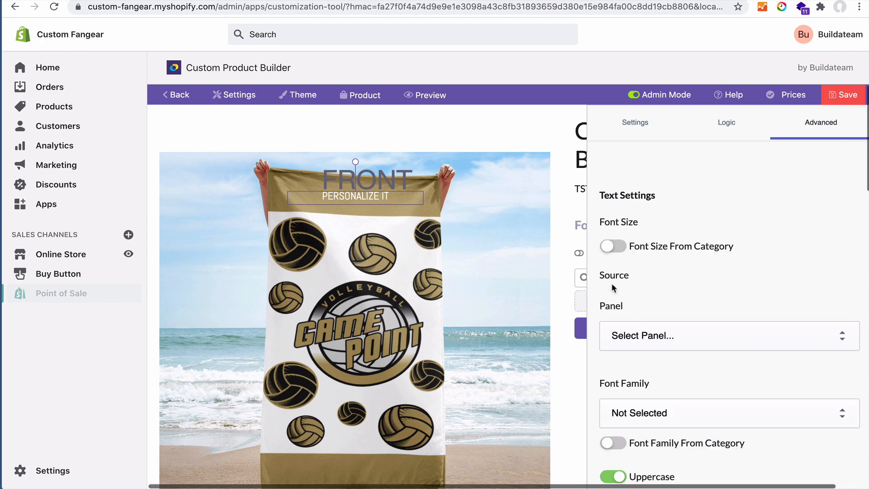
scroll(631, 317, "down", 2)
left_click(624, 267)
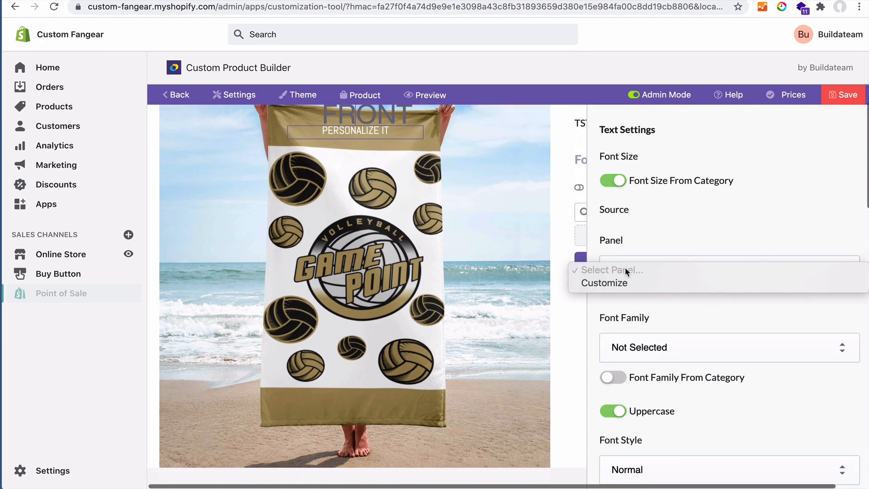
left_click(639, 295)
left_click(628, 334)
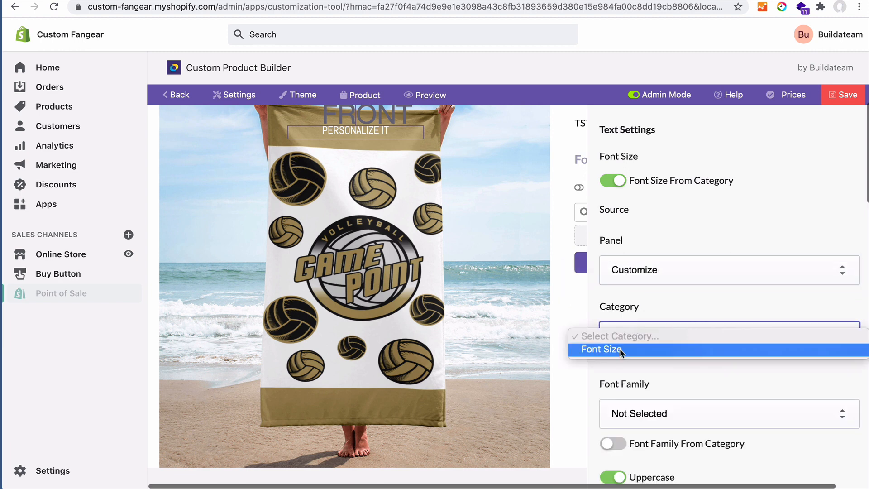
left_click(617, 351)
scroll(660, 365, "down", 2)
left_click(647, 329)
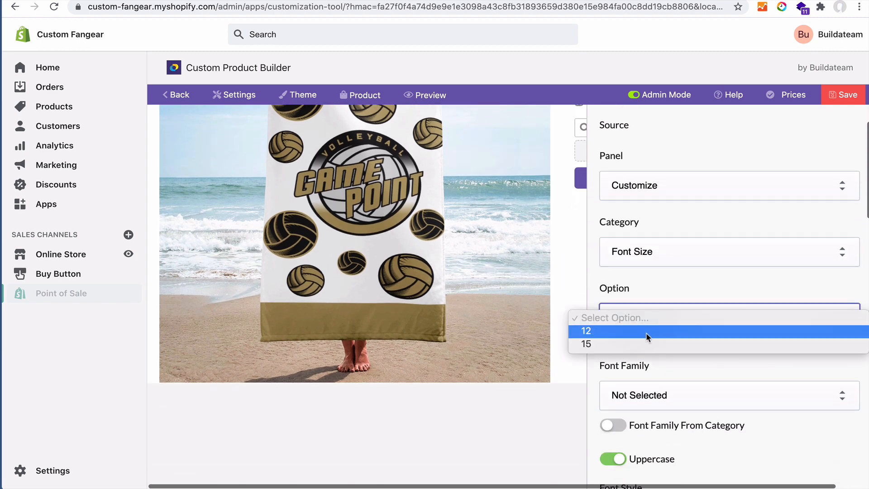
left_click(645, 332)
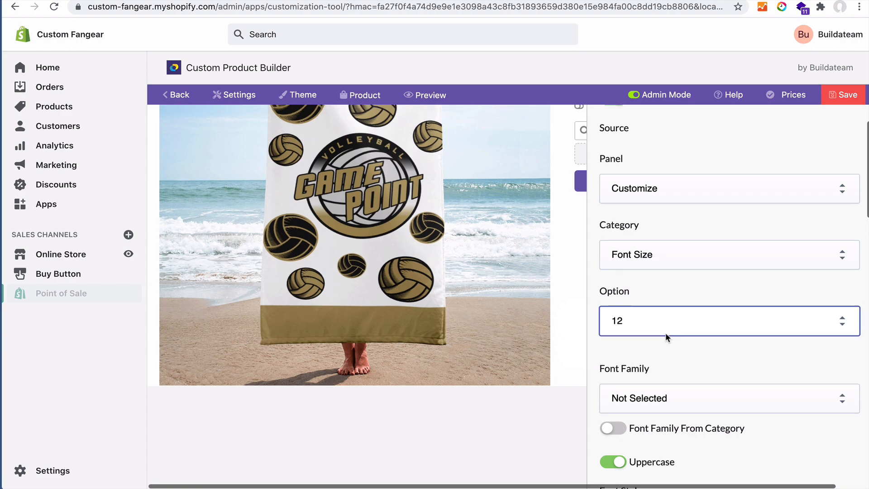
Take the monogram layer's font family from the Font Family category of the Customize panel.
scroll(665, 333, "down", 5)
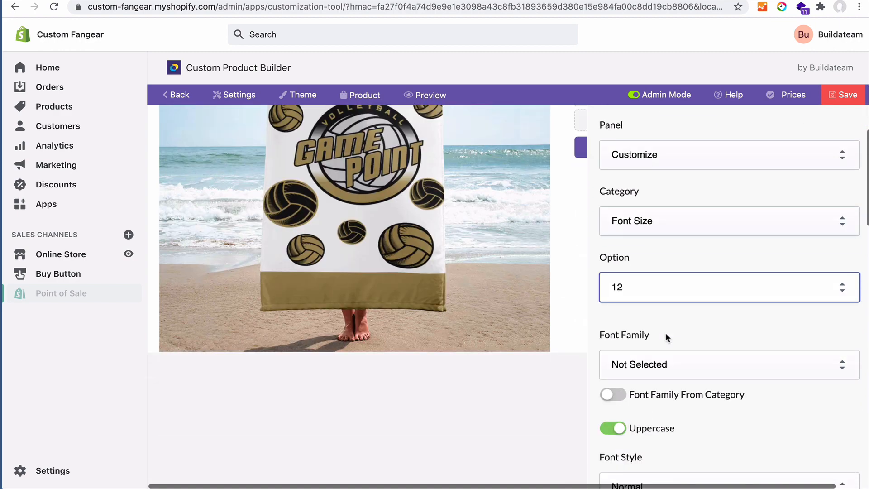
scroll(666, 333, "down", 3)
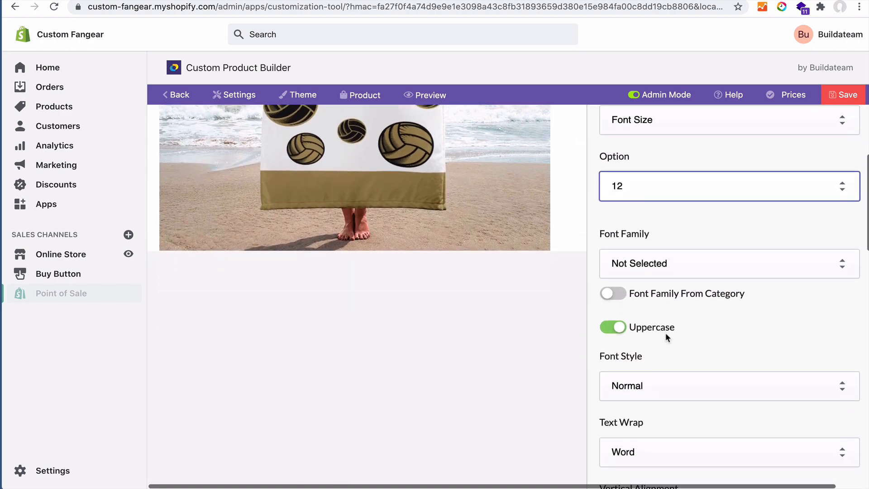
left_click(668, 263)
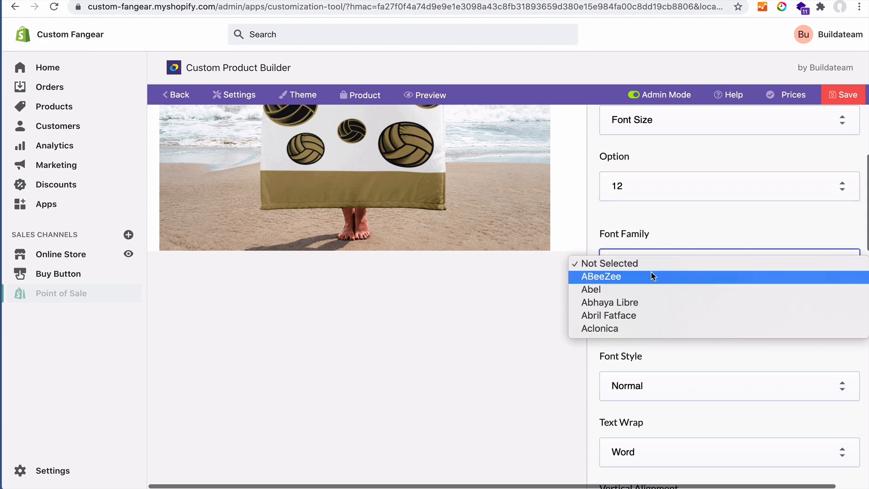
left_click(697, 264)
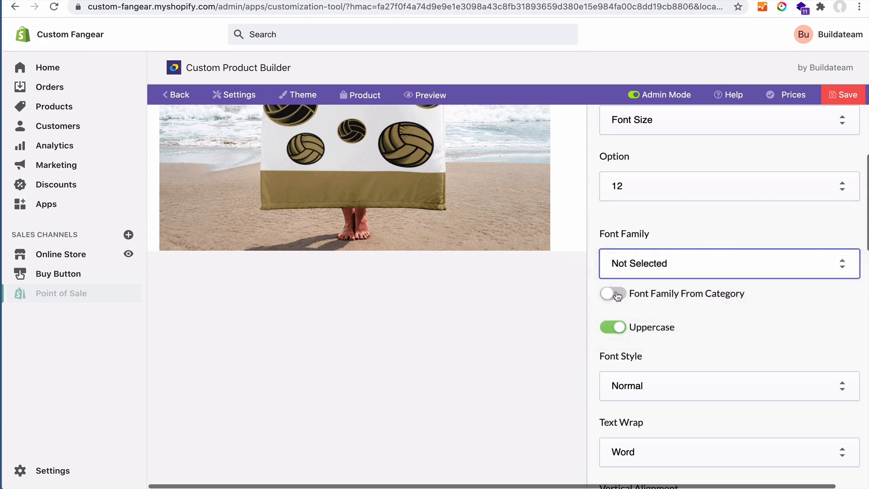
left_click(616, 293)
left_click(636, 319)
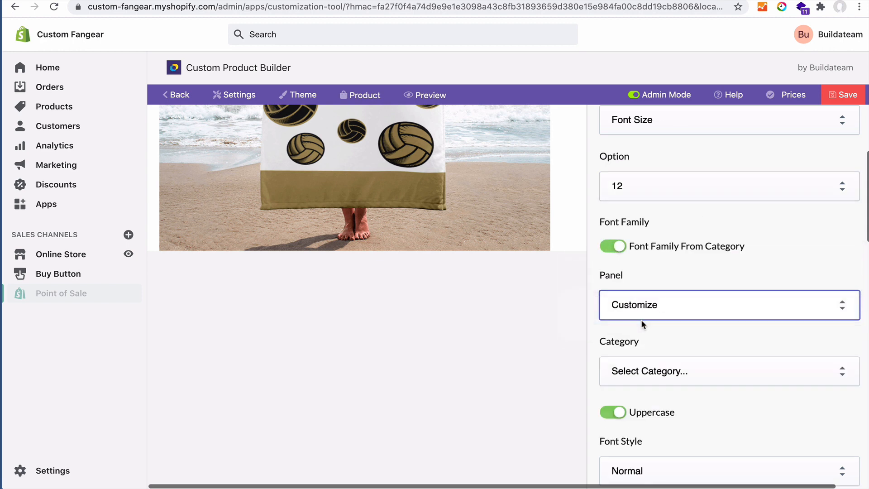
left_click(637, 368)
left_click(626, 382)
Take the monogram layer's font color from the Font Color category of the Customize panel.
scroll(719, 380, "down", 5)
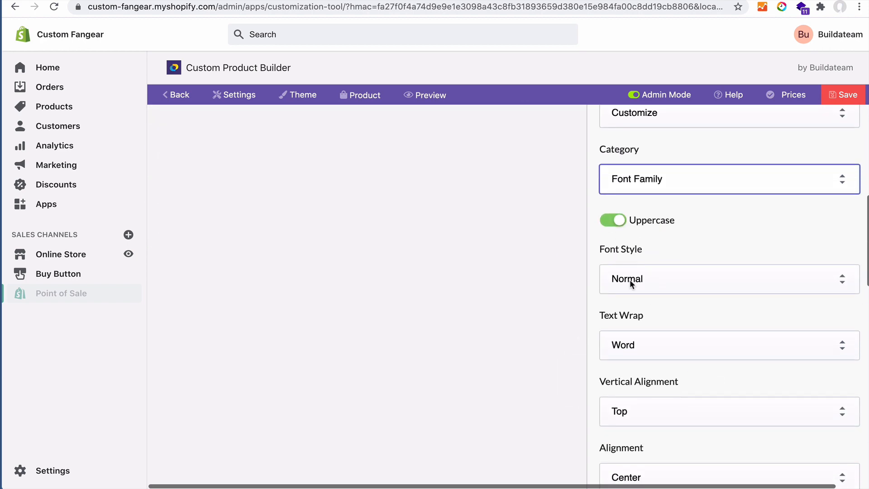
scroll(629, 279, "down", 6)
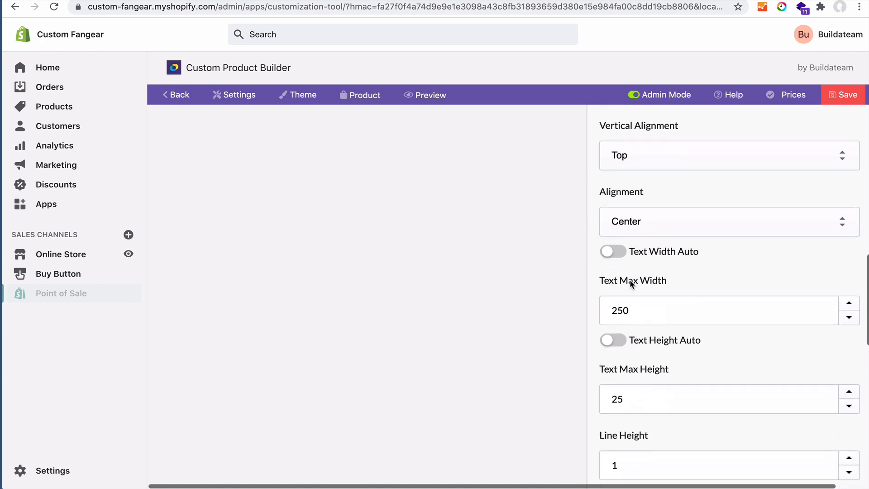
scroll(630, 270, "down", 8)
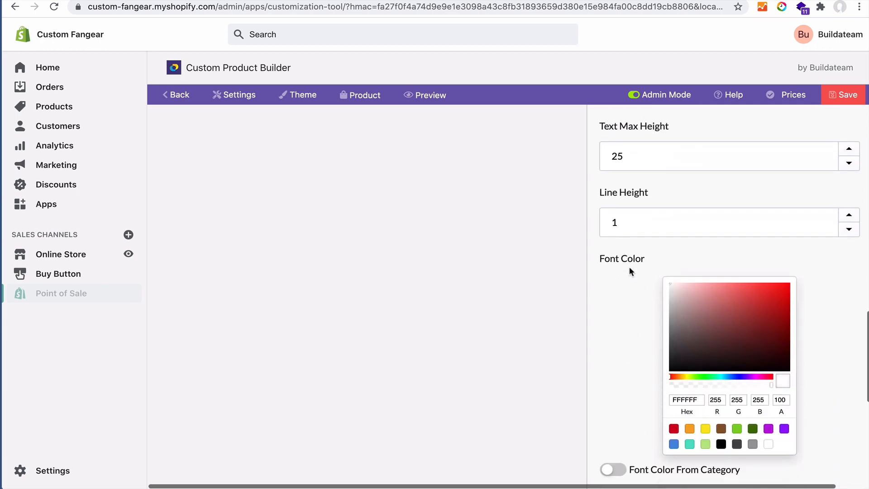
scroll(629, 272, "down", 1)
left_click(612, 351)
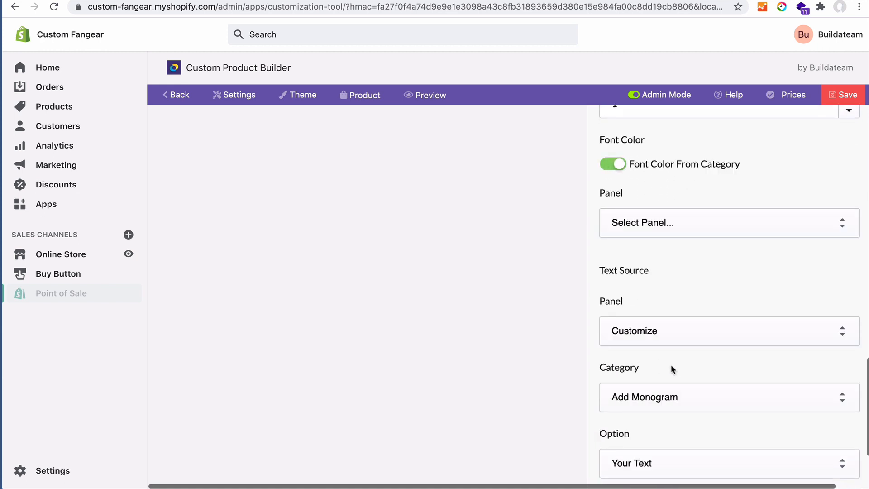
left_click(642, 229)
left_click(639, 234)
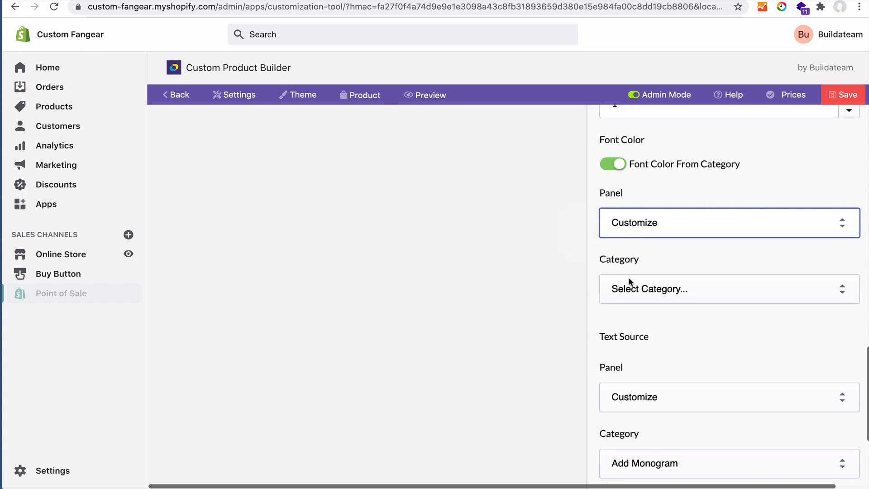
left_click(628, 283)
left_click(629, 302)
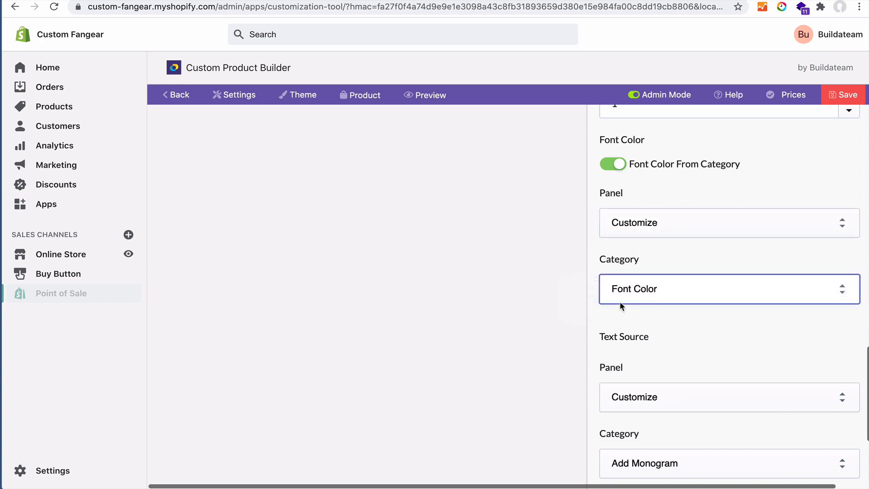
scroll(646, 335, "down", 4)
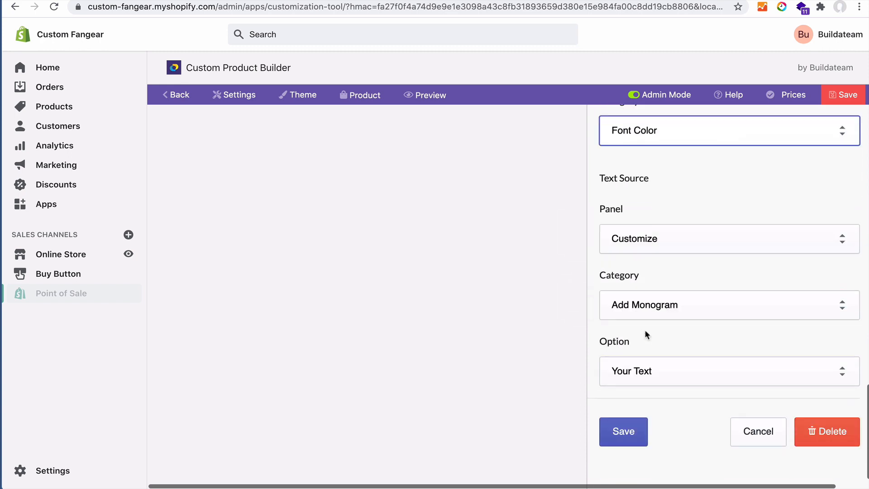
Save the monogram layer's settings and the towel product, and open the product's storefront preview.
left_click(623, 434)
left_click(591, 178)
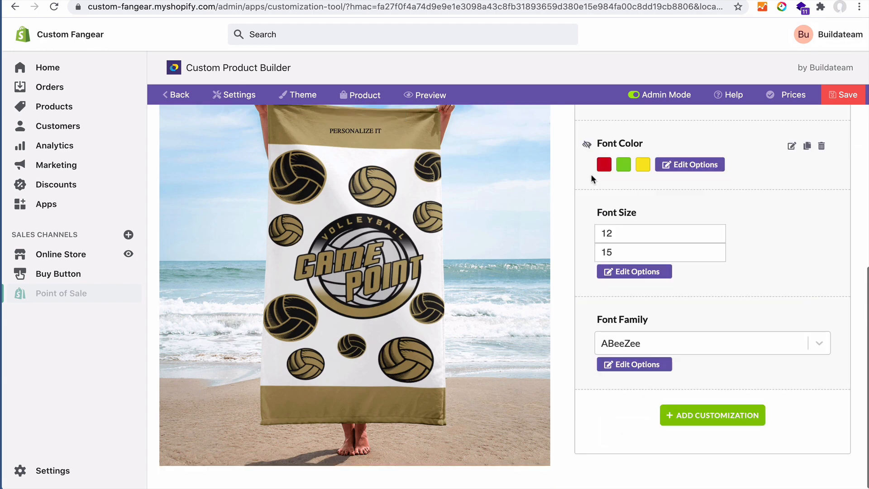
scroll(814, 166, "up", 7)
left_click(843, 94)
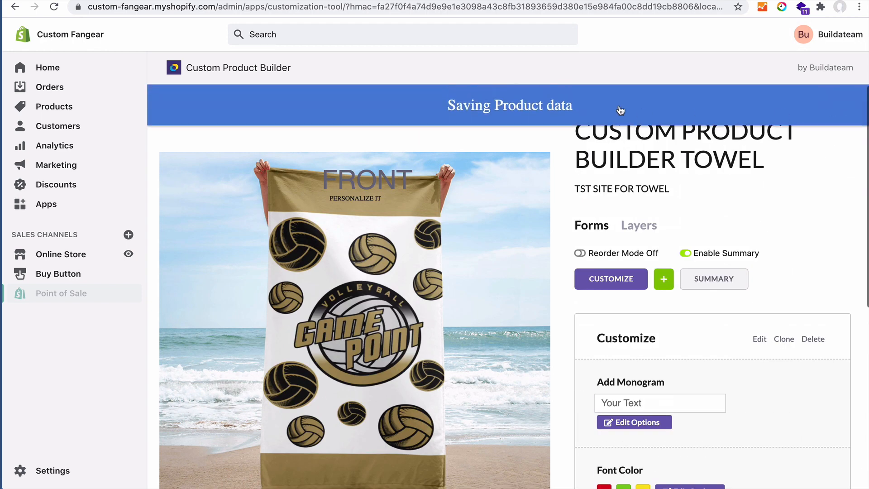
left_click(424, 96)
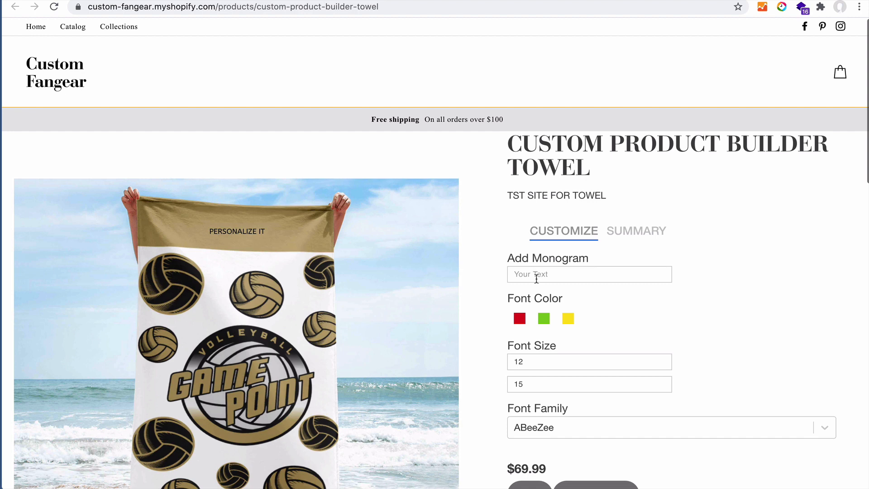
Test the preview with the monogram text "Thank you or watching" and raise its first font size option to 20.
left_click(536, 279)
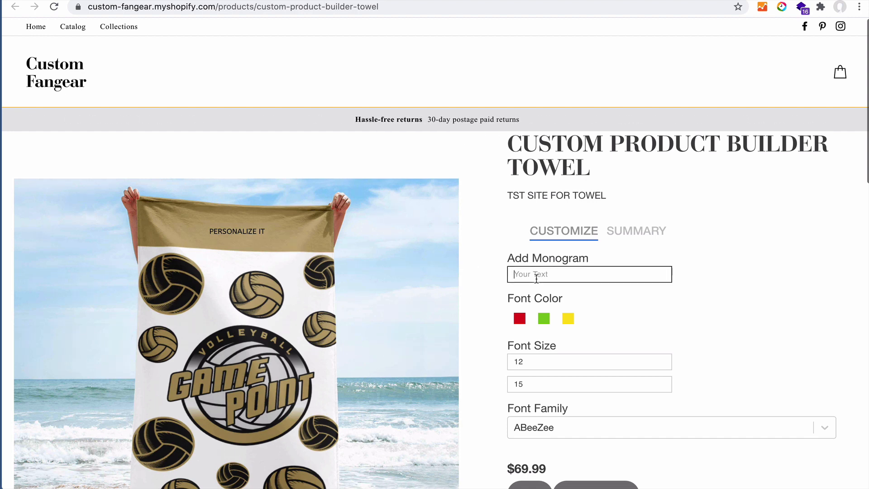
type("Thank you or watching")
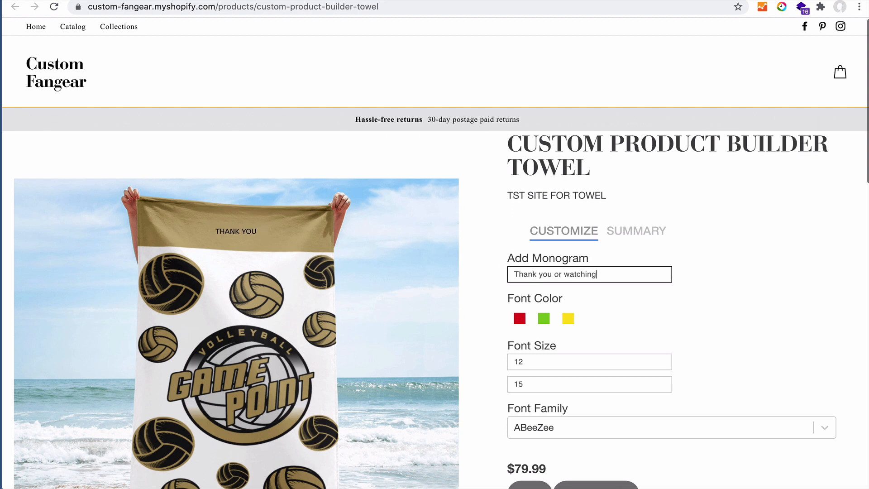
left_click(561, 361)
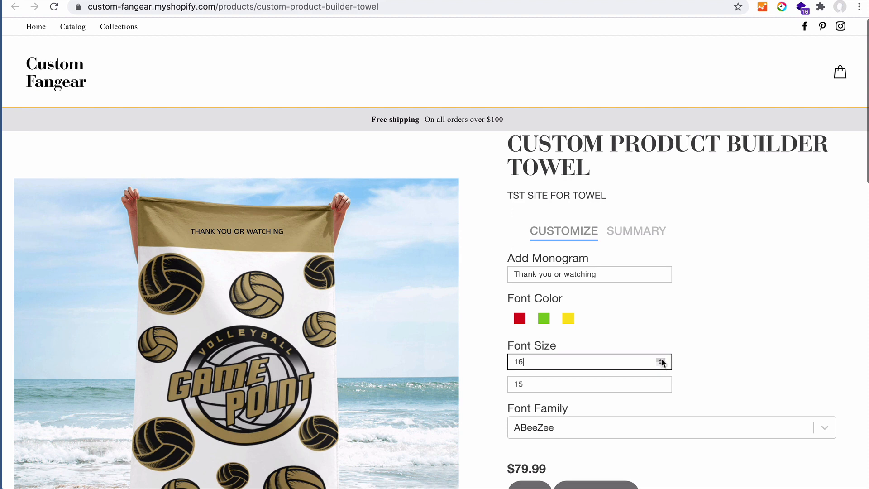
double_click(516, 361)
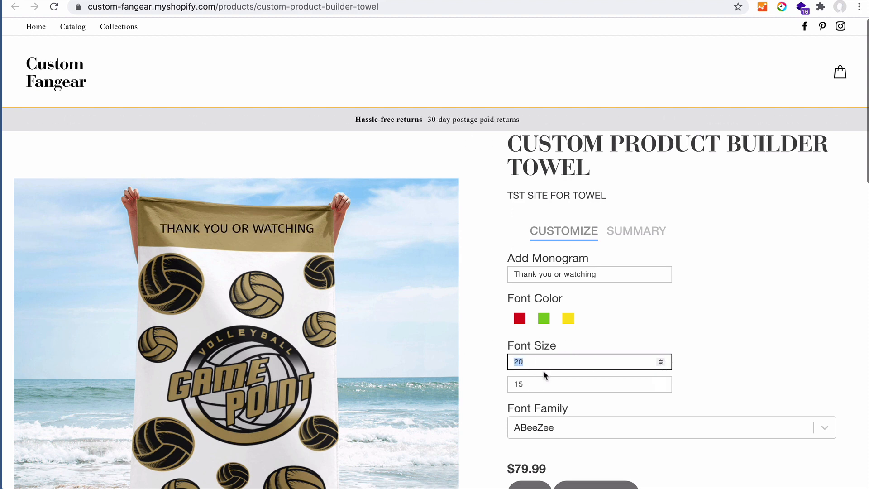
left_click(748, 372)
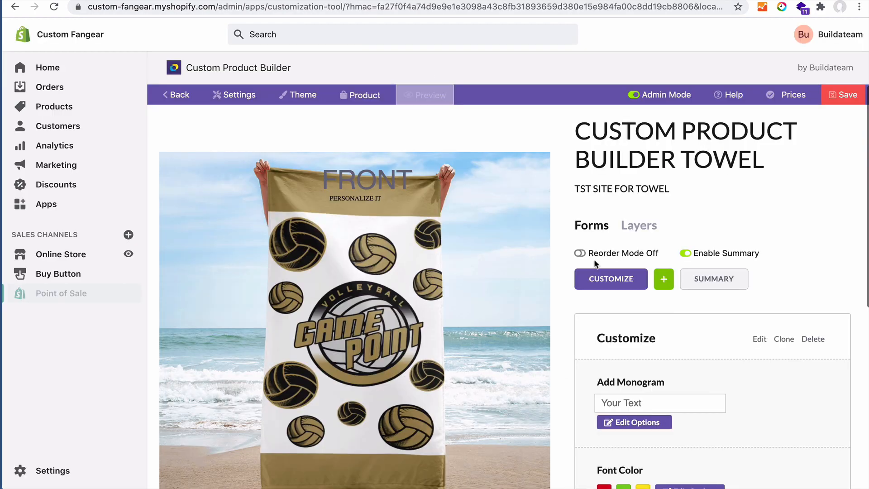
Return to the product builder, delete option 15 from the Font Size category and save the product.
scroll(643, 325, "down", 6)
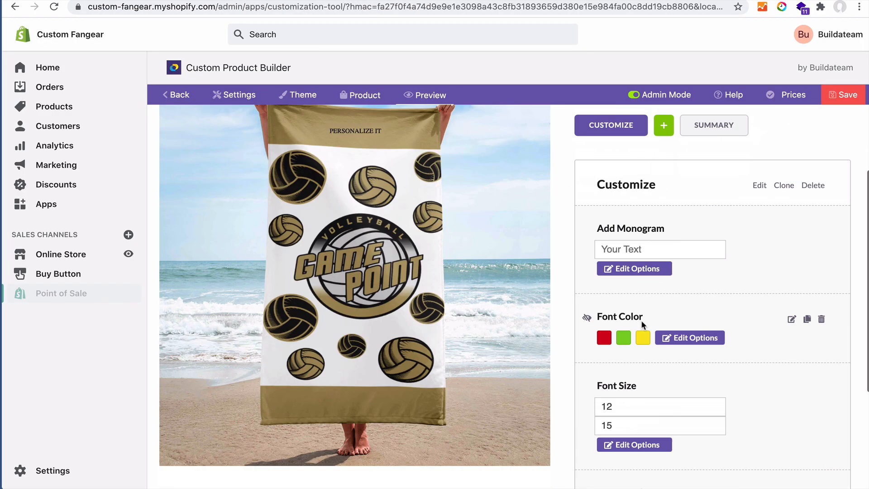
left_click(660, 315)
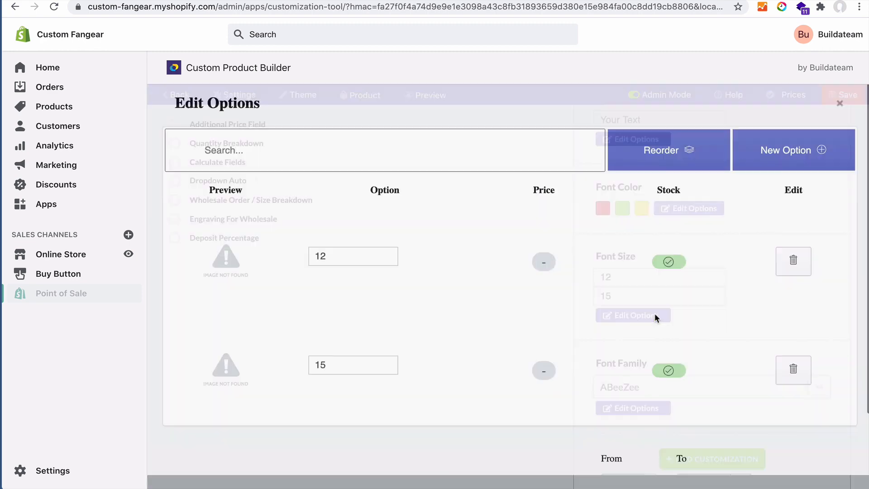
left_click(794, 384)
left_click(481, 360)
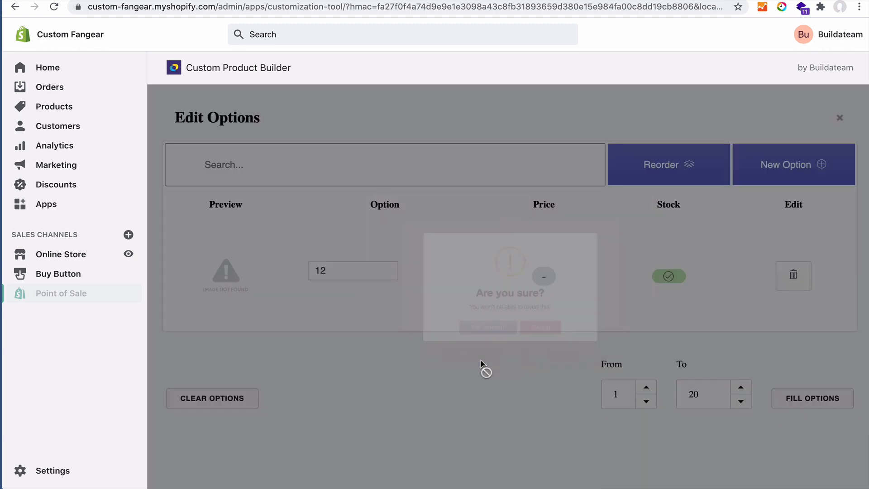
left_click(840, 120)
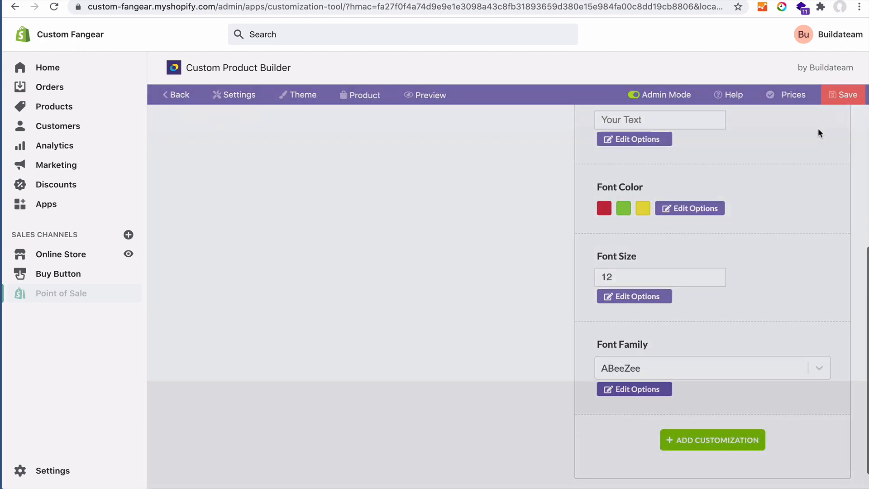
left_click(839, 94)
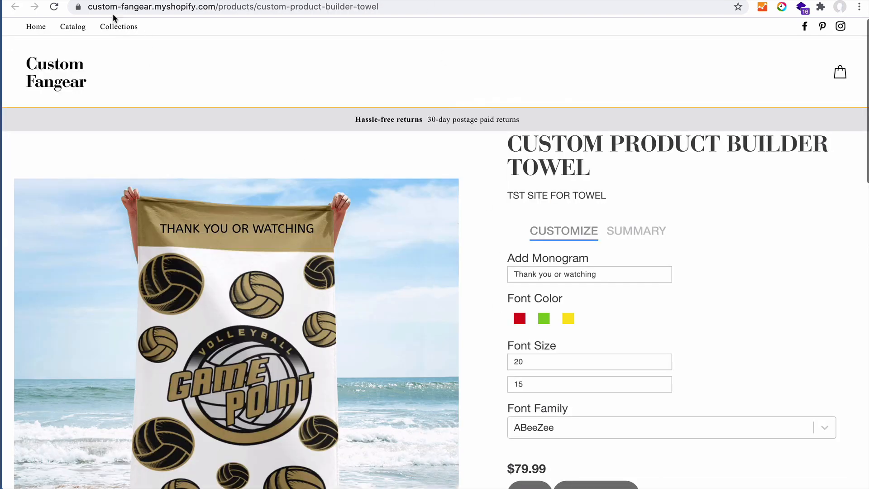
Reload the storefront preview and enter "Thank you for watching" as the monogram text.
left_click(54, 7)
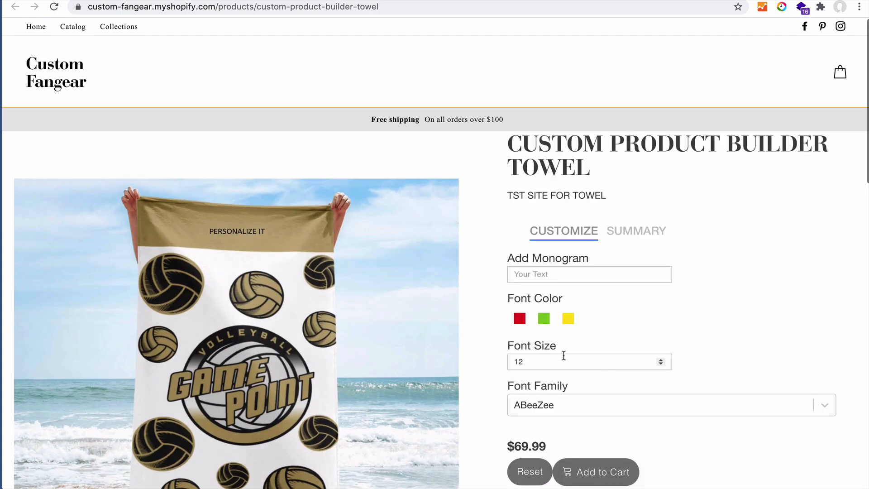
left_click(542, 277)
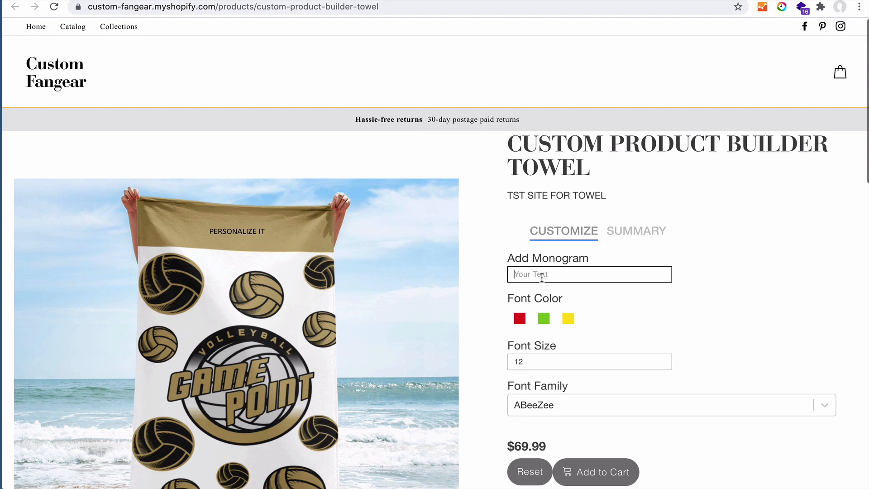
type("Thank you for watching")
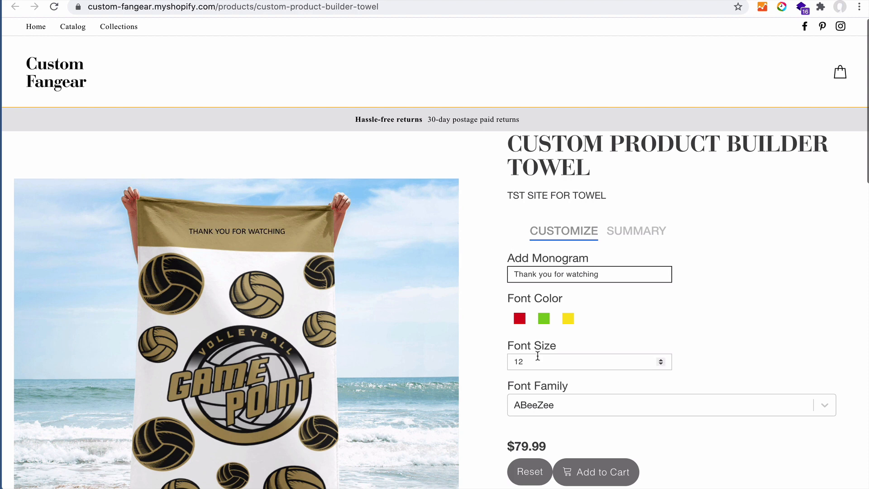
Try the green and yellow font colors on the monogram and finish on red.
left_click(544, 318)
left_click(572, 322)
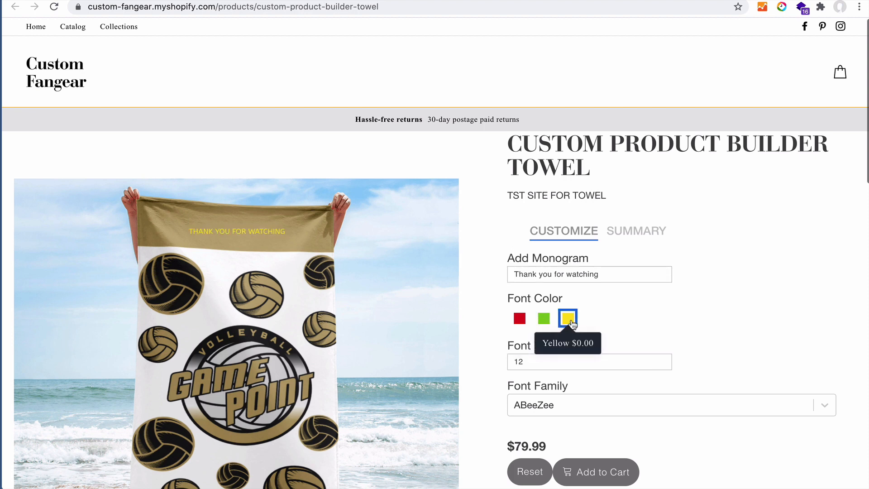
left_click(520, 319)
Try the monogram at font size 24 and reduce it to 18.
left_click(546, 361)
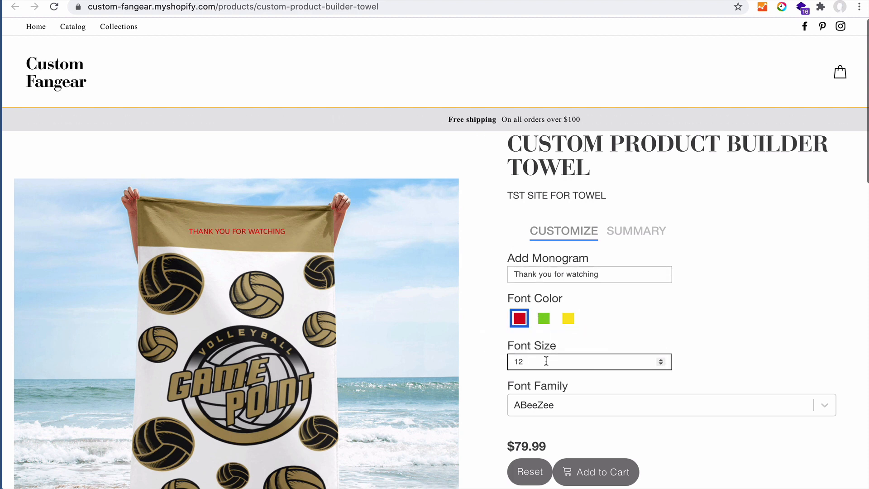
type("24")
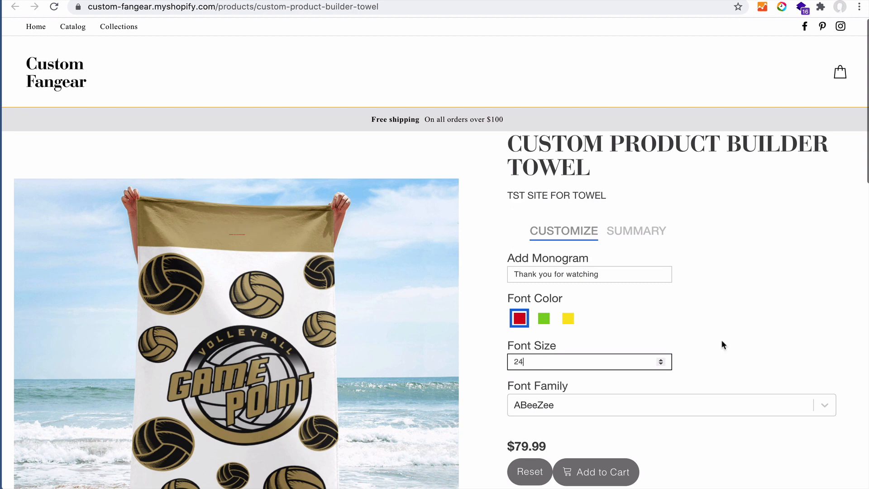
left_click(732, 344)
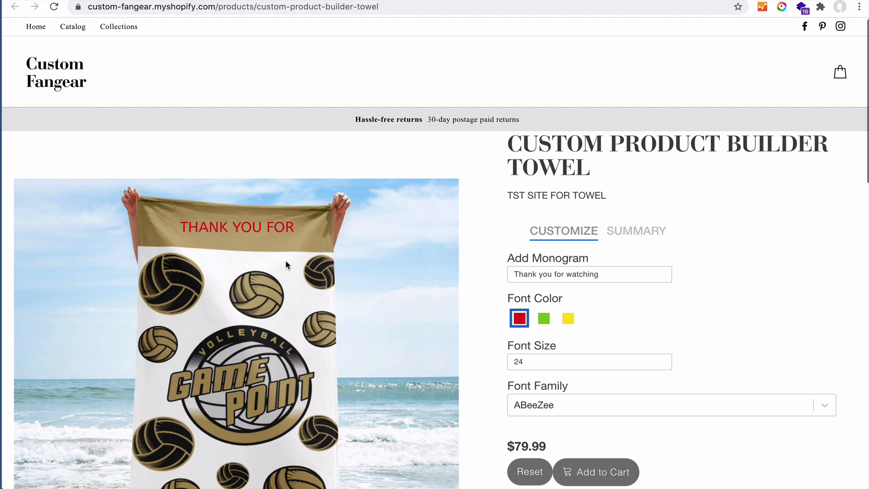
left_click(536, 362)
key("BackSpace")
type("2")
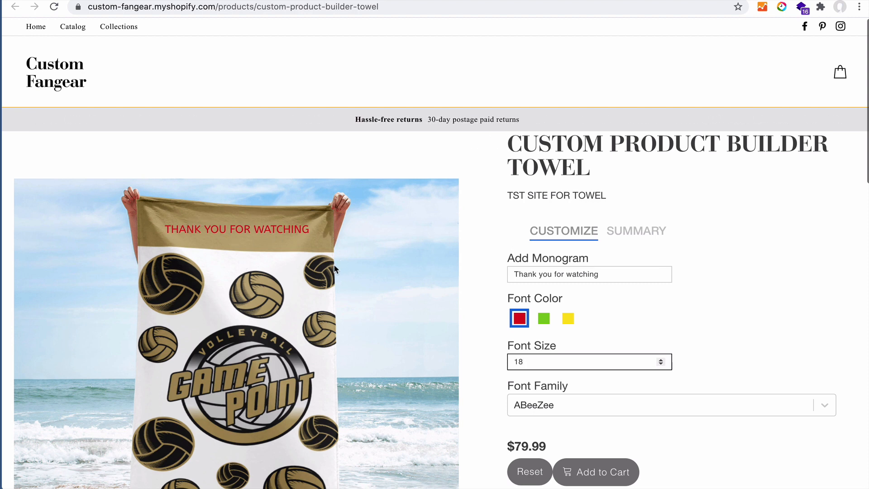
Try the font families Abhaya Libre and Abril Fatface on the previewed monogram.
scroll(607, 352, "down", 1)
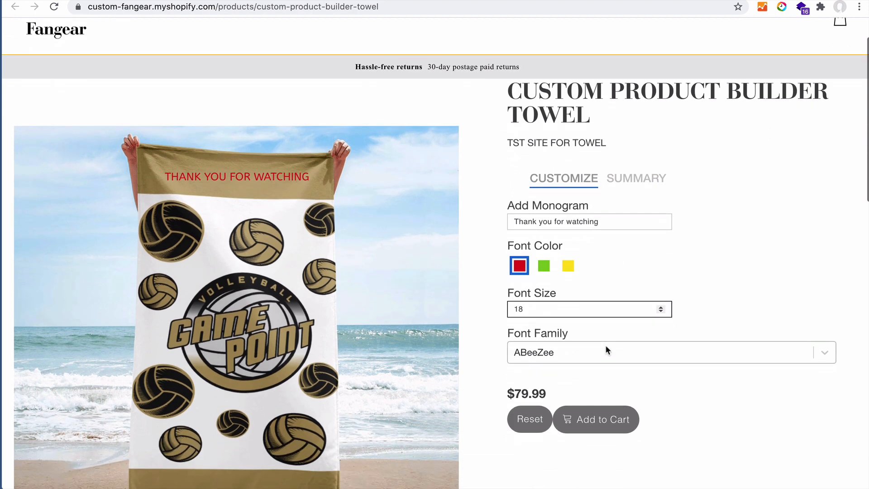
left_click(572, 351)
left_click(540, 409)
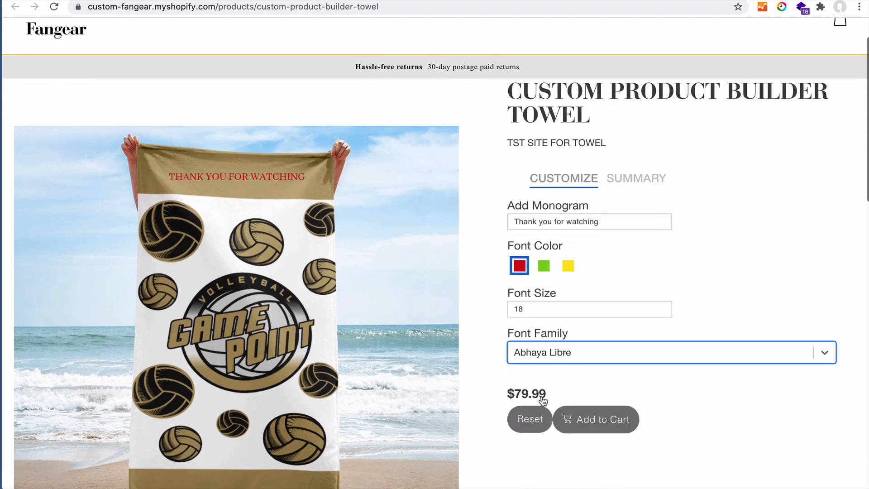
left_click(558, 356)
left_click(533, 426)
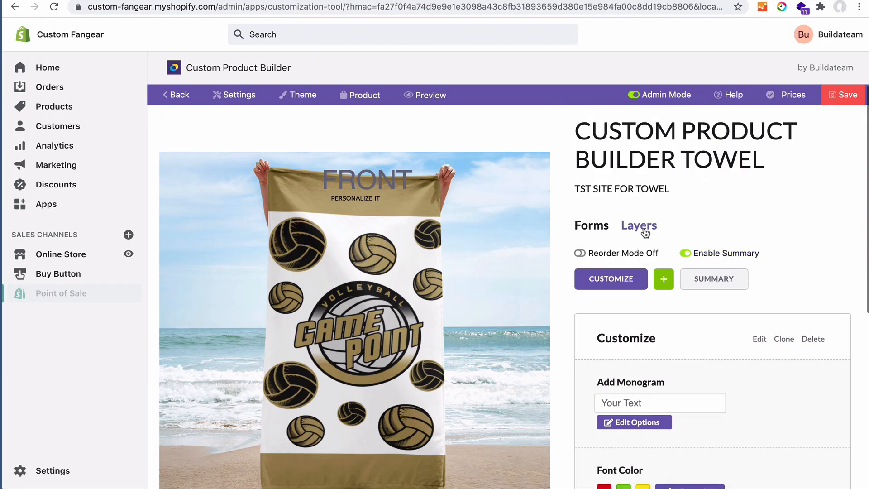
In the product builder, enable Text Width Auto and Text Height Auto for the monogram layer, saving the layer and the product.
left_click(645, 232)
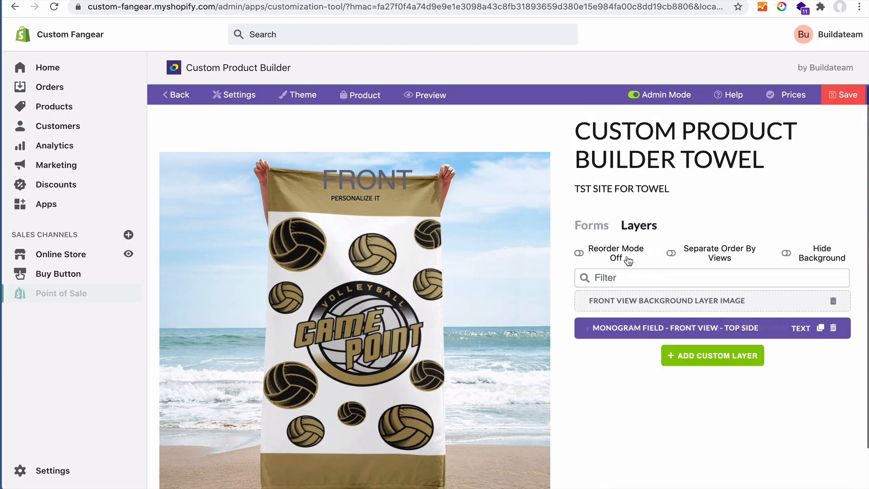
left_click(621, 331)
left_click(774, 121)
scroll(694, 203, "down", 2)
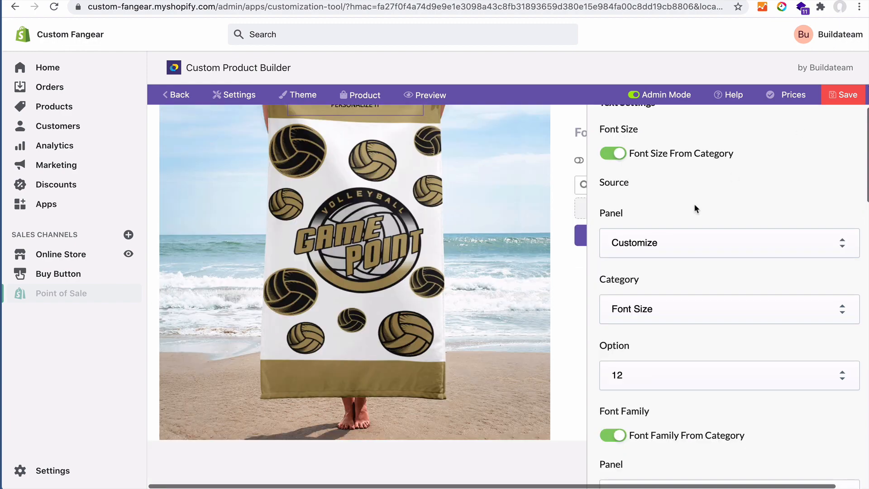
scroll(663, 231, "up", 3)
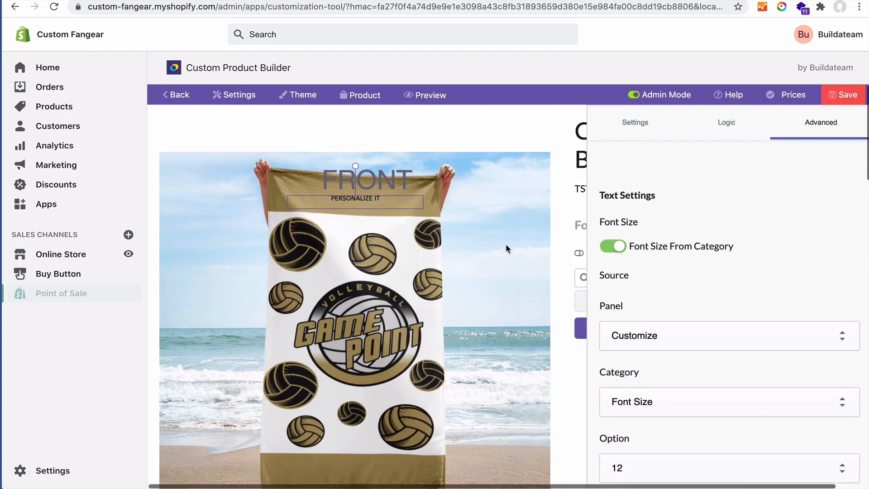
scroll(725, 313, "down", 10)
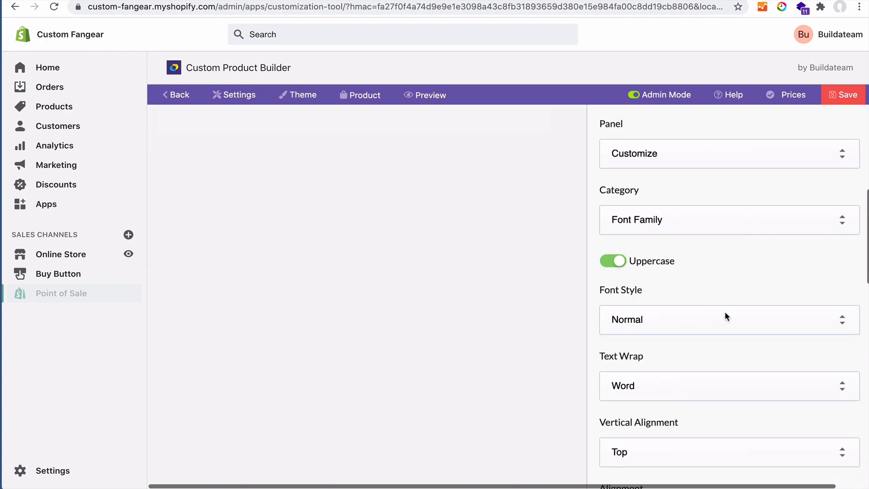
scroll(724, 311, "down", 7)
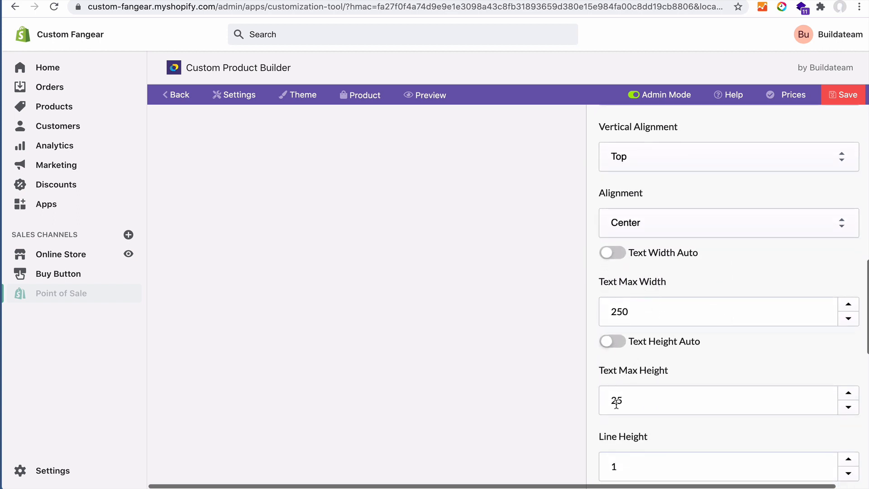
left_click(614, 256)
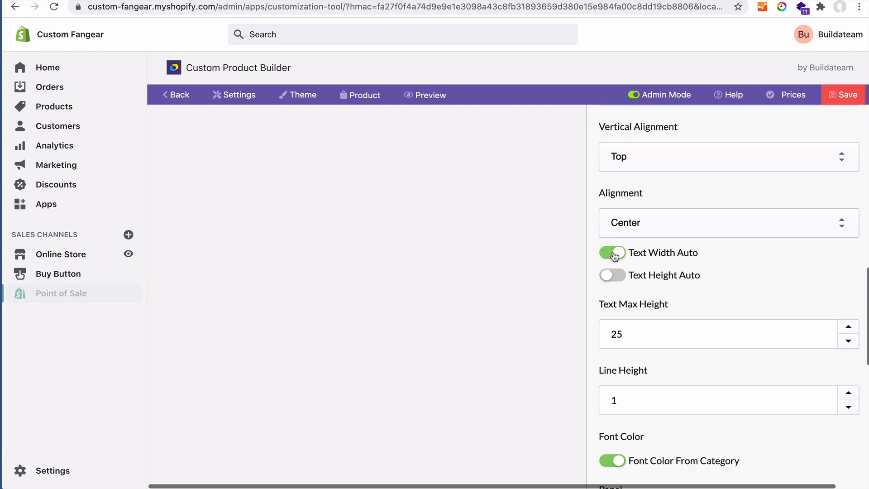
left_click(612, 275)
scroll(706, 330, "down", 5)
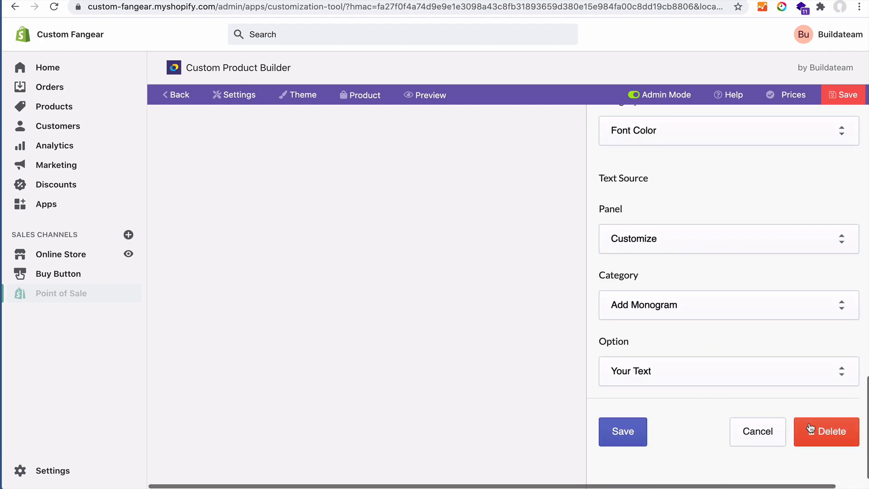
left_click(624, 432)
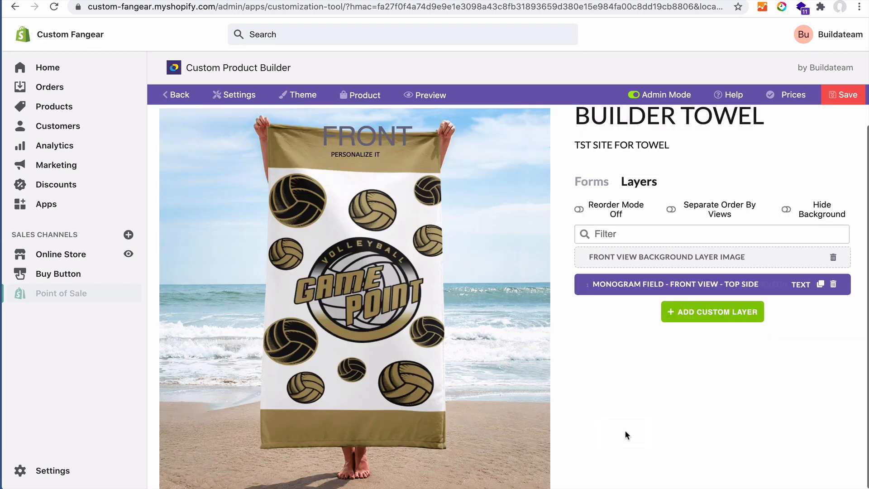
left_click(844, 94)
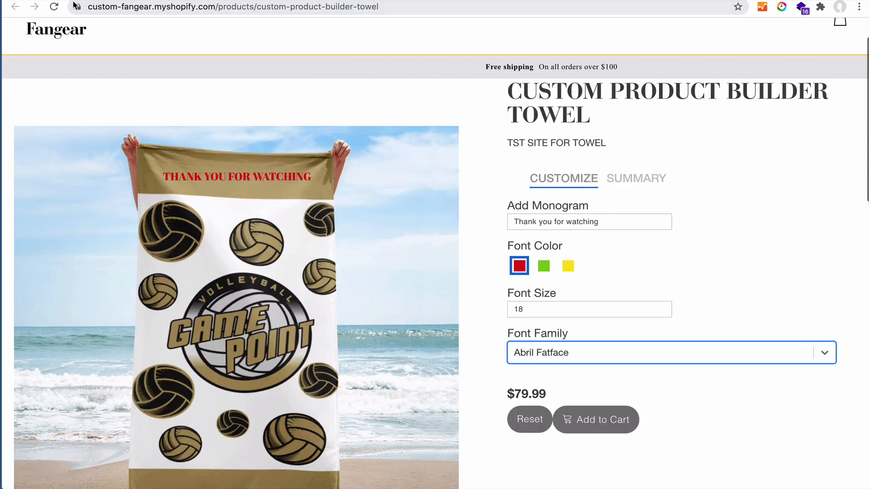
Reload the storefront towel page, enter the monogram "Hello" and choose the green font color.
left_click(54, 7)
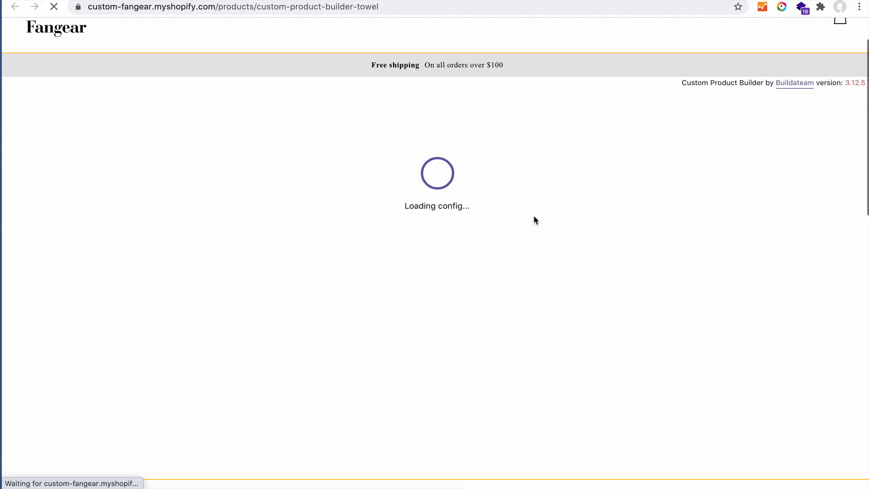
left_click(528, 224)
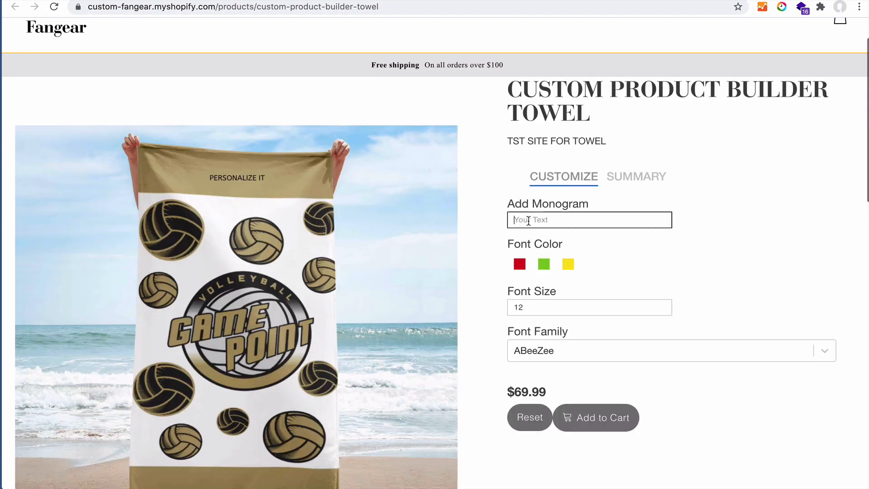
type("Hello")
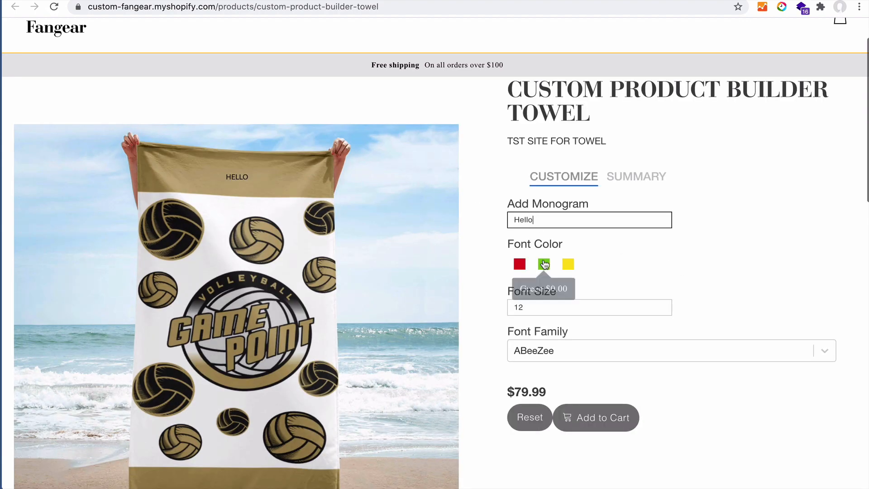
left_click(544, 264)
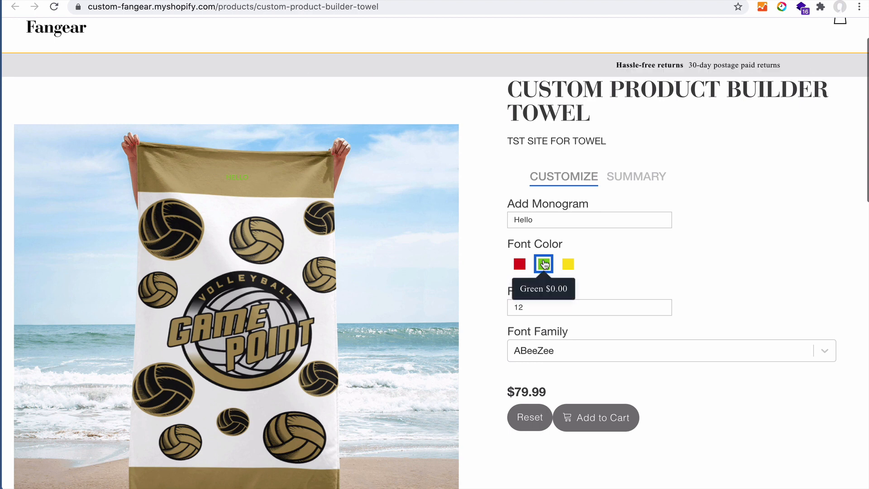
Set the previewed monogram's font size to 23 and its font family to Abel.
left_click(523, 307)
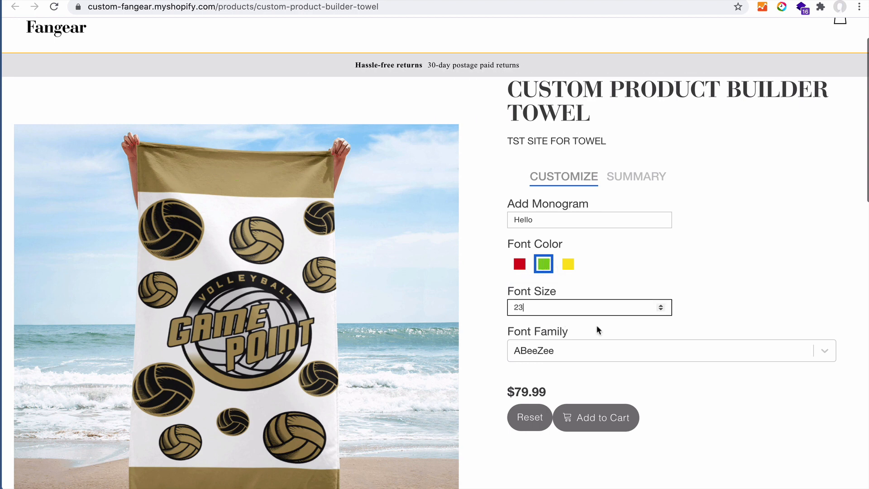
left_click(615, 347)
left_click(557, 388)
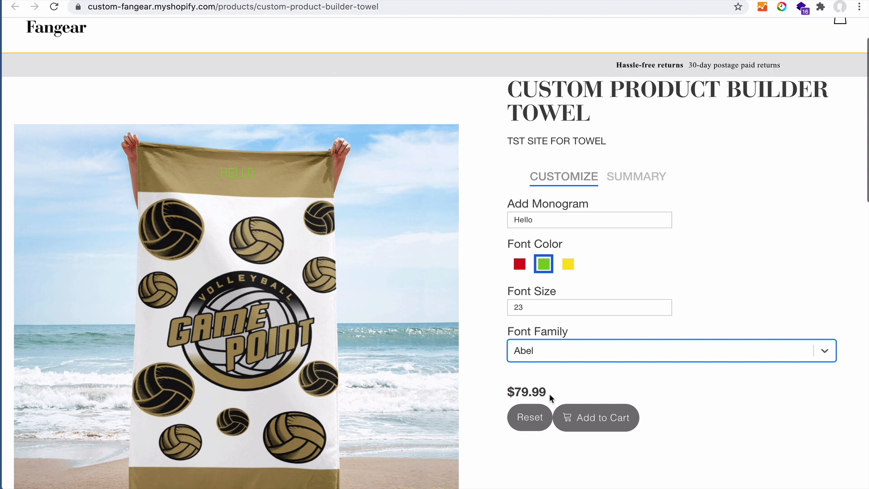
Test the longer monogram "Hello THEre SUNshine" at font size 45 with the Abhaya Libre font family.
left_click(553, 214)
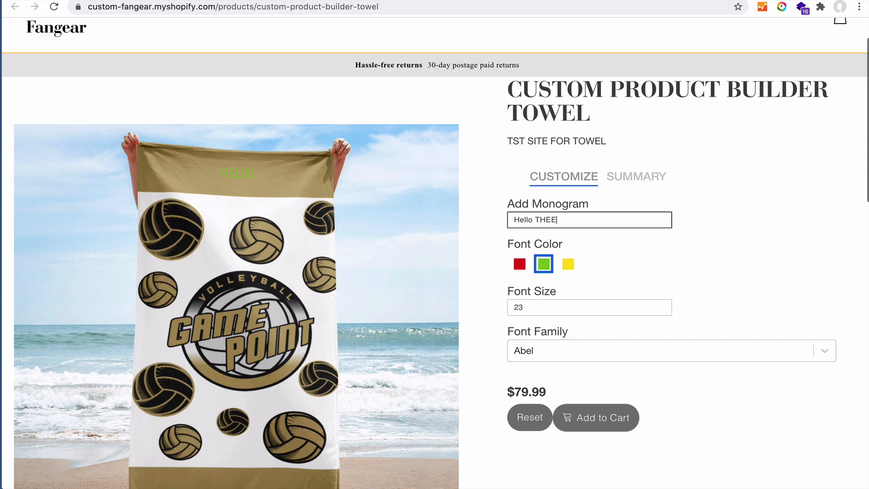
type("Hello THEre SUNshine")
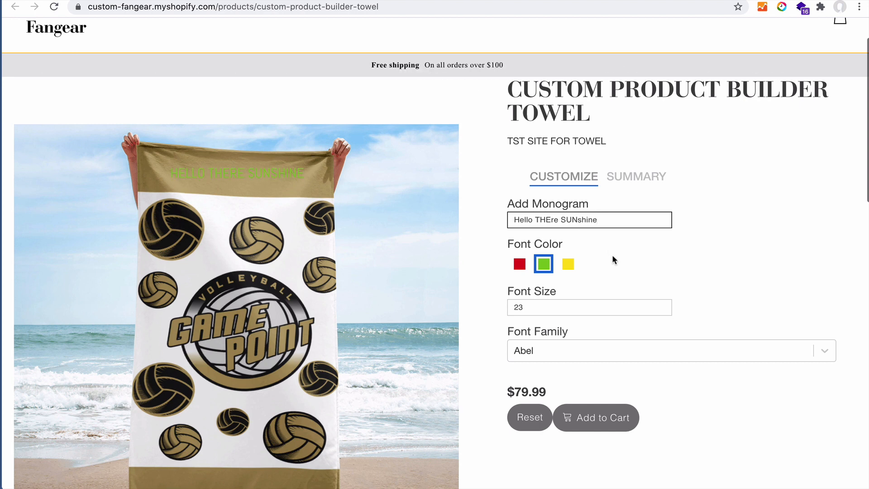
left_click(547, 309)
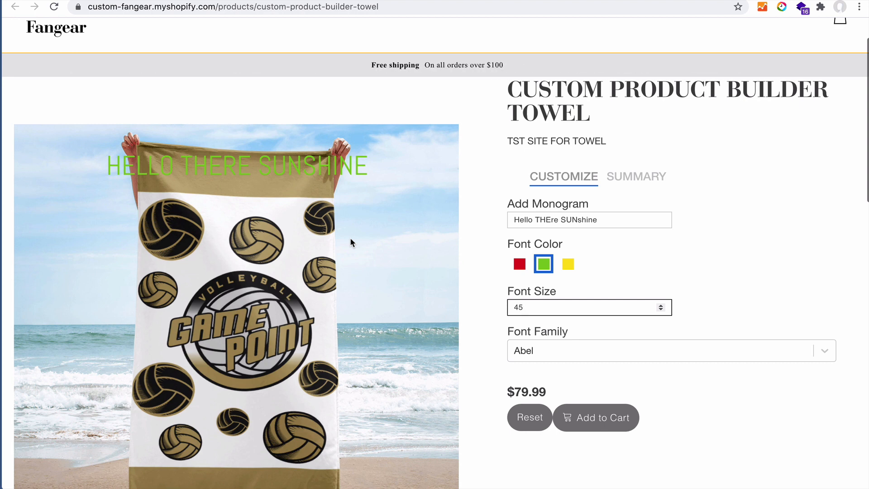
left_click(553, 353)
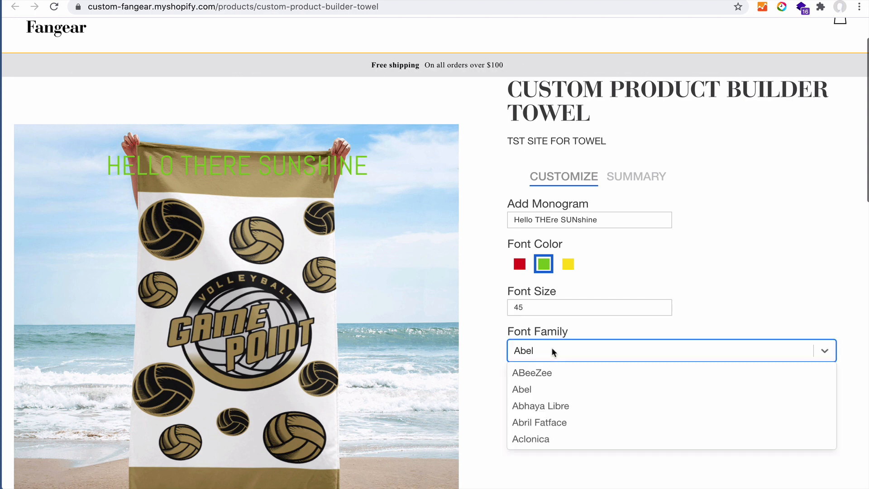
left_click(533, 409)
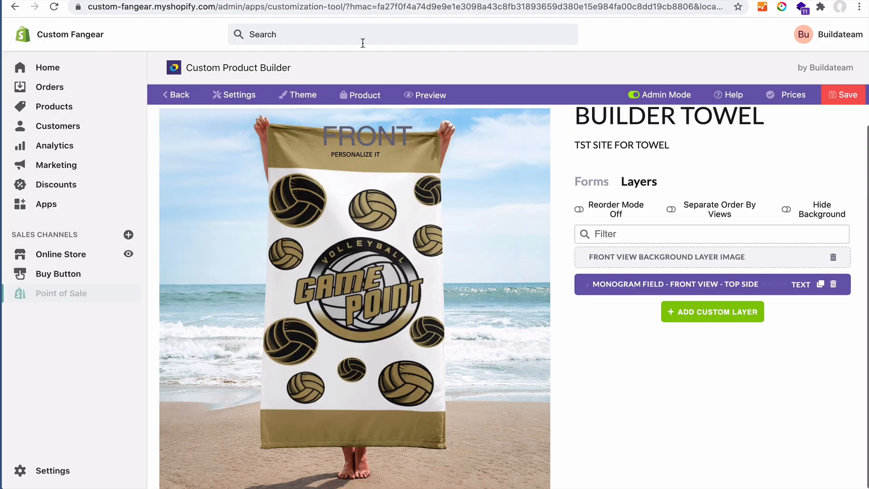
In the product builder's forms, rename the Customize panel to "Customize Top" and save it.
left_click(589, 181)
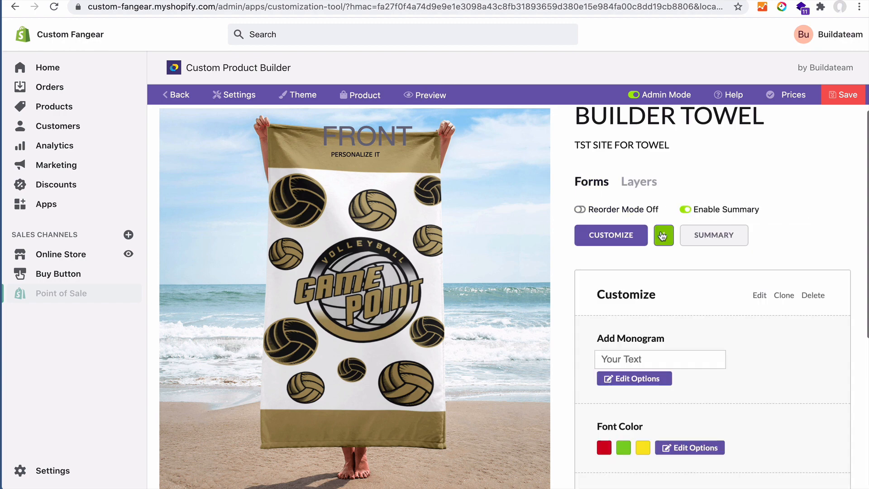
left_click(756, 295)
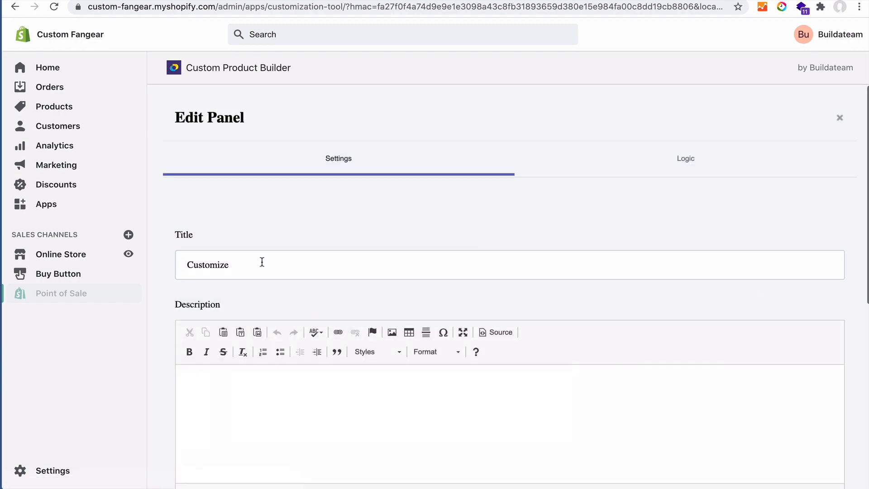
left_click(253, 267)
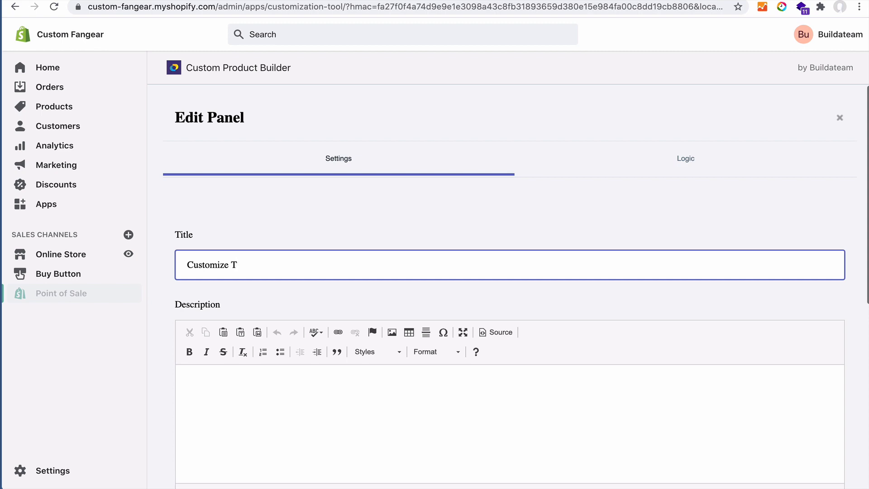
scroll(279, 302, "down", 10)
left_click(256, 428)
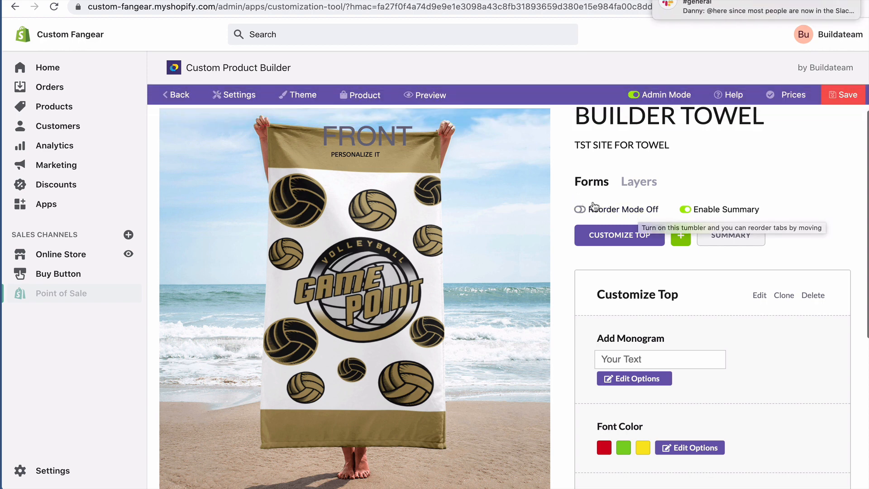
Add a new panel titled "Customize Bottom" and save it.
left_click(680, 235)
left_click(330, 256)
type("C")
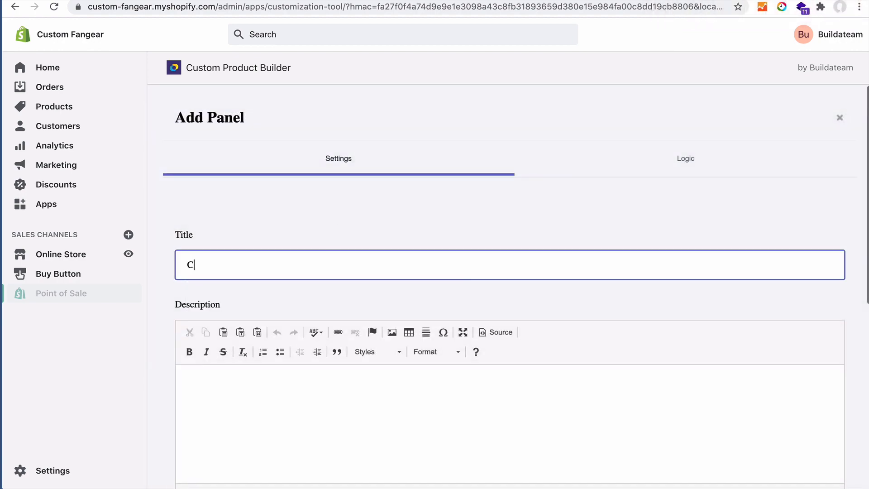
type("ustomize Bottom")
scroll(373, 380, "down", 6)
left_click(264, 425)
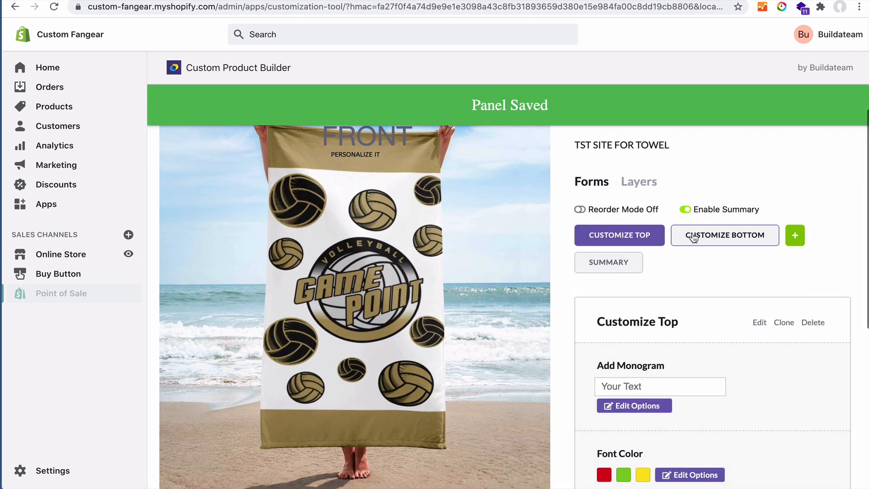
Compare the Customize Bottom panel with the customization categories in the Customize Top panel.
left_click(689, 235)
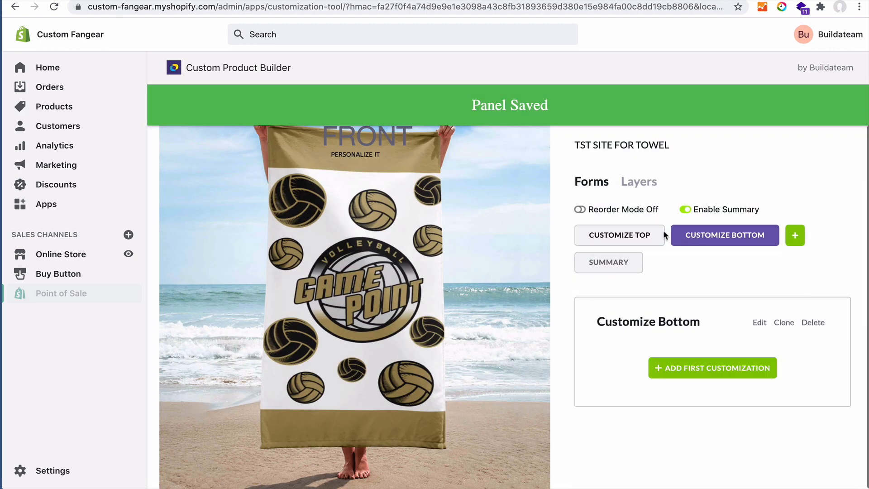
left_click(617, 230)
scroll(615, 367, "down", 4)
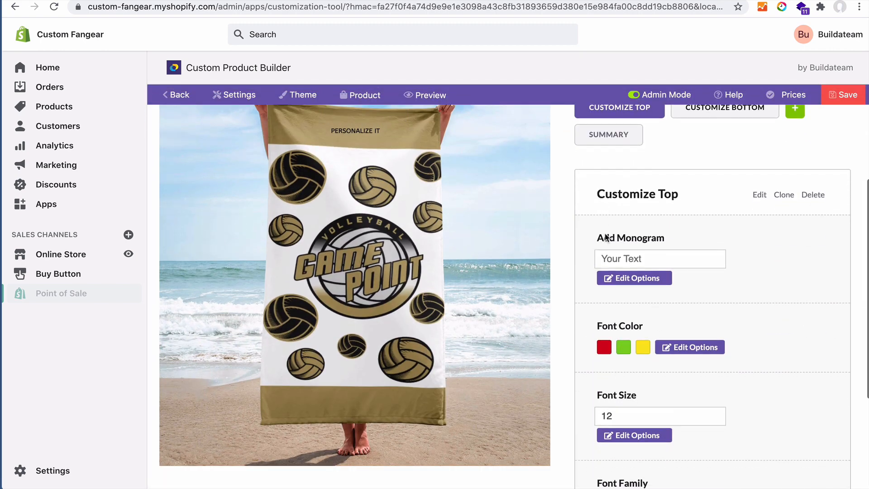
scroll(632, 409, "down", 3)
scroll(630, 409, "up", 4)
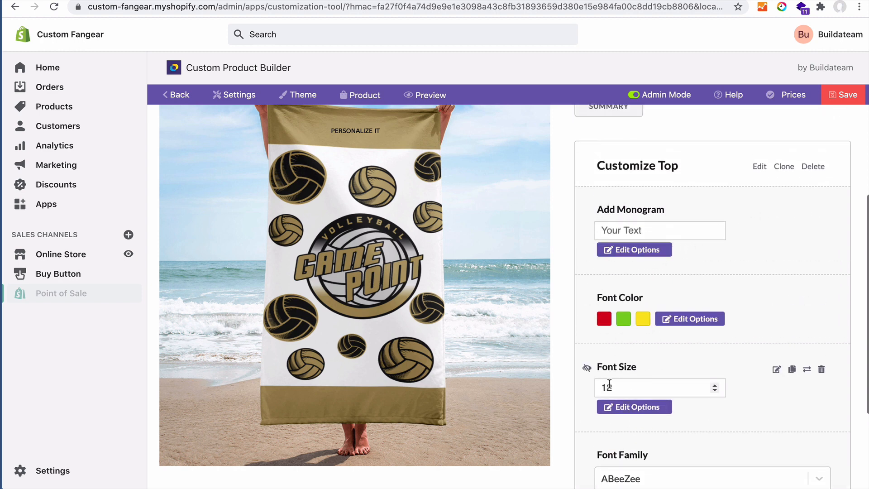
left_click(650, 407)
Copy the Add Monogram category to the Customize Bottom panel and check the copy there.
scroll(650, 406, "up", 2)
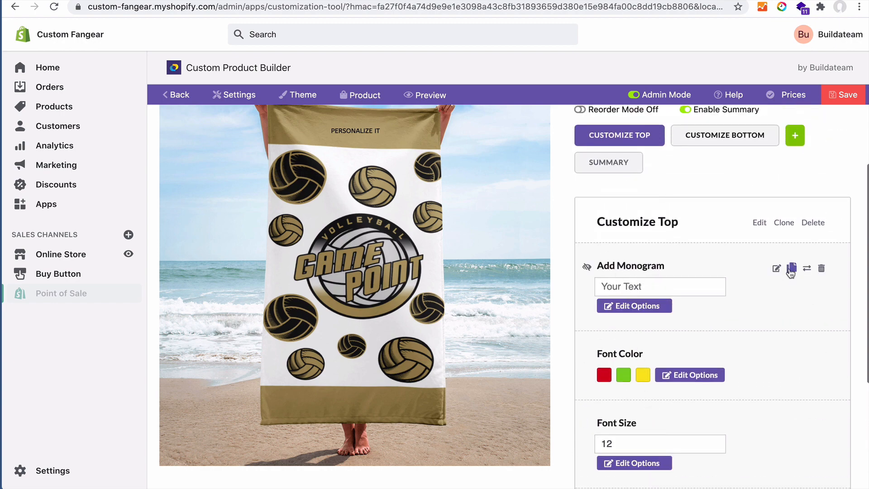
left_click(790, 269)
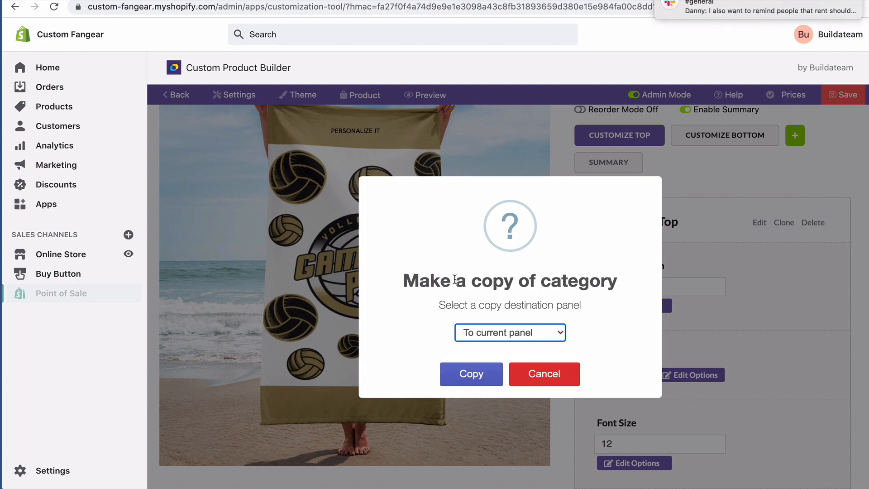
left_click(534, 331)
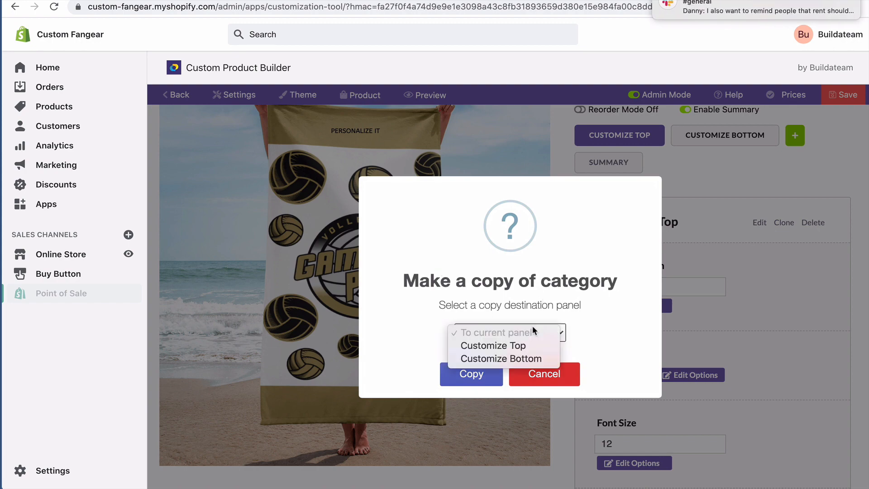
left_click(509, 357)
left_click(482, 374)
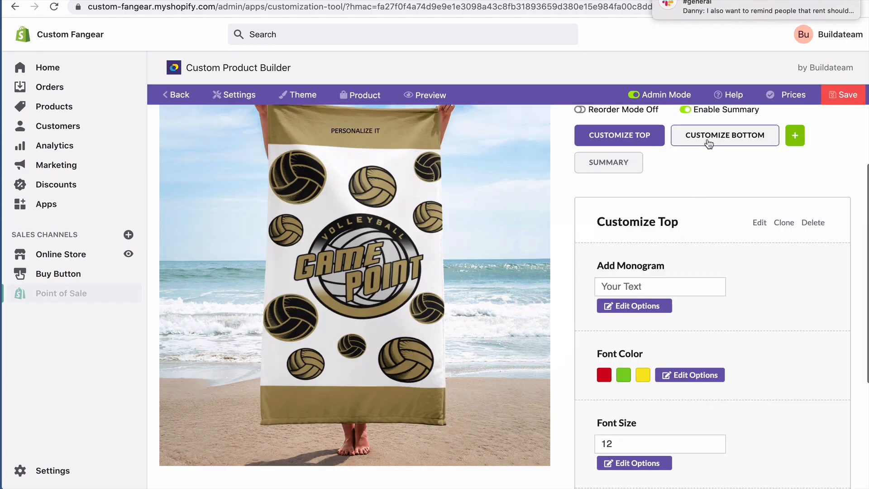
left_click(723, 136)
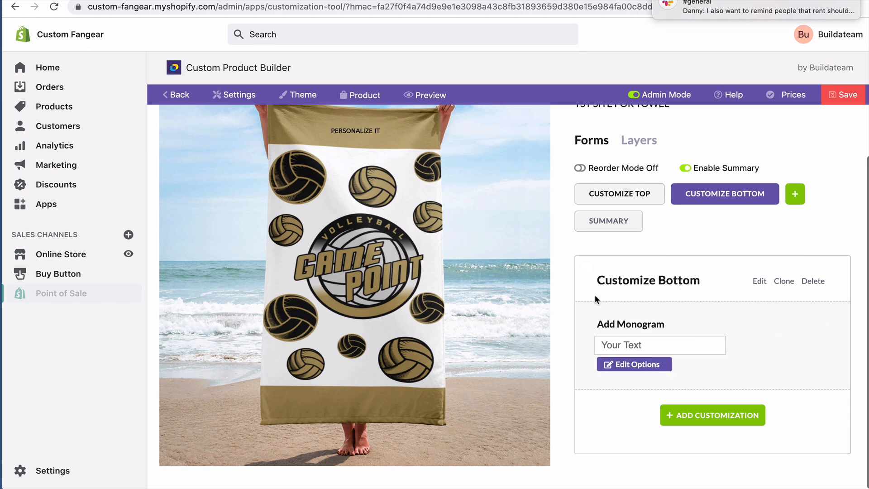
mouse_move(640, 330)
Add a new custom layer to the towel product.
left_click(635, 140)
left_click(712, 312)
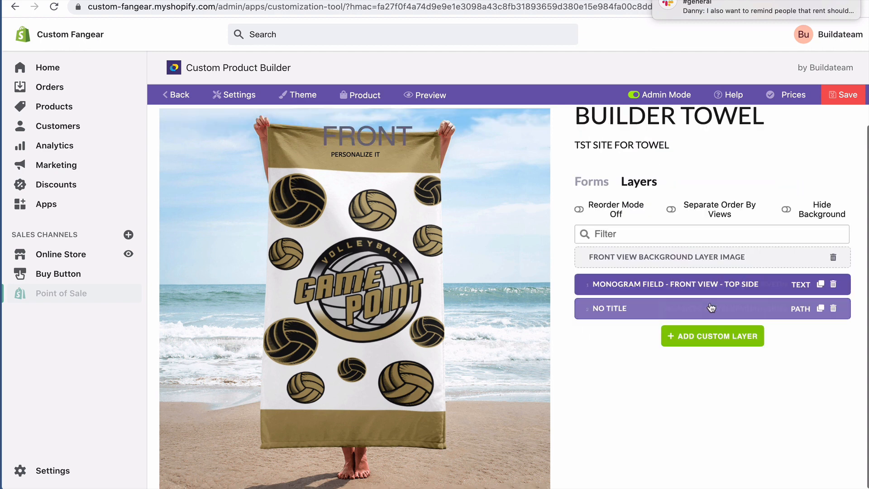
left_click(679, 311)
left_click(637, 177)
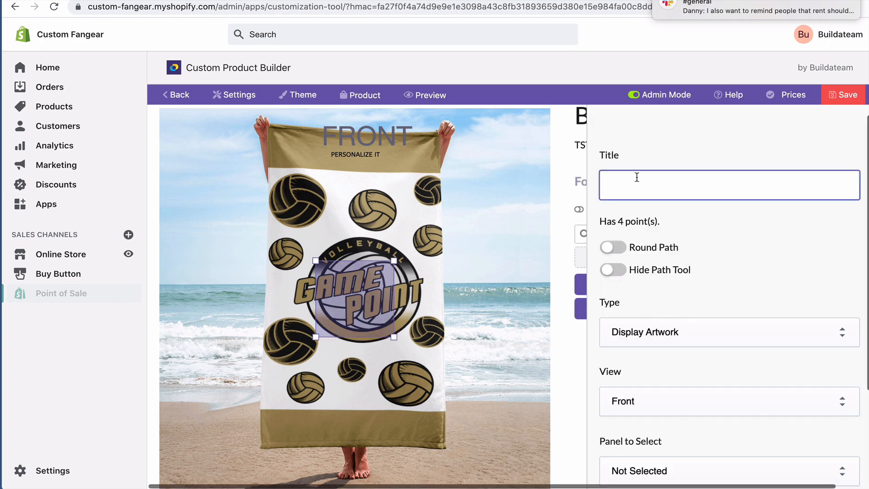
type("C")
type("Text B")
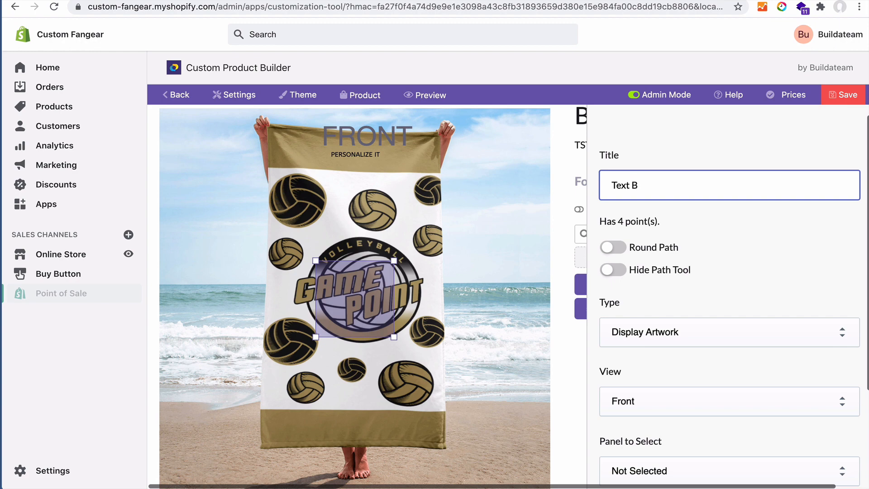
scroll(655, 363, "down", 4)
left_click(742, 430)
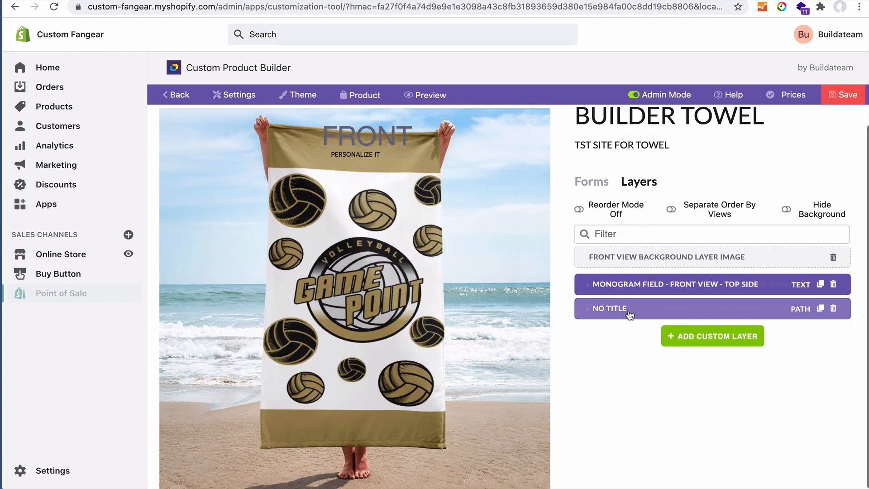
Open the untitled path layer and title it "Monogram Field - Front View - Bottom".
left_click(658, 310)
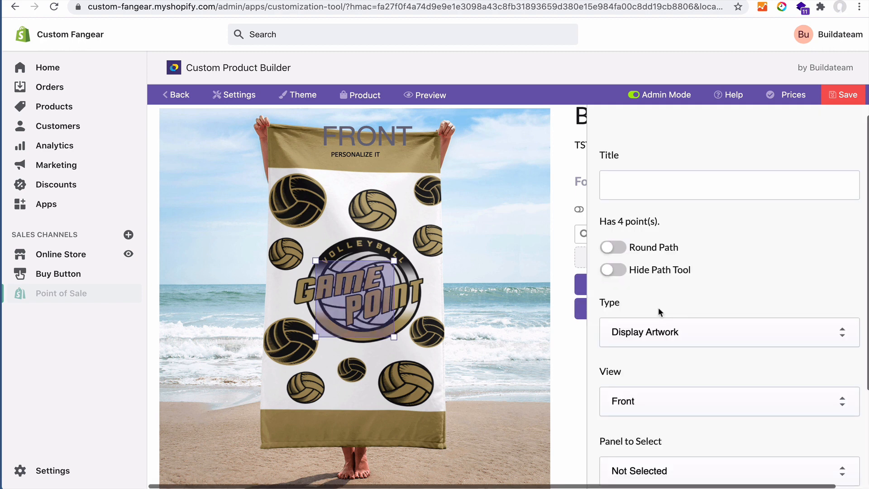
left_click(640, 179)
type("Monogram")
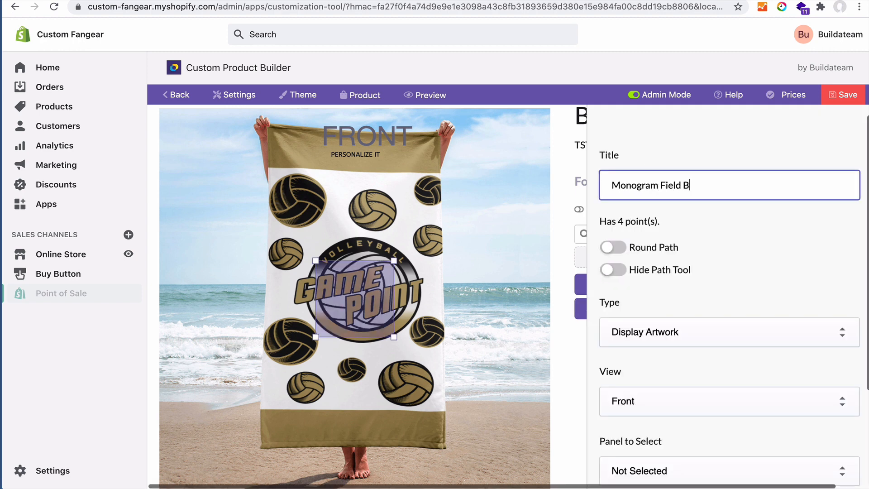
type(" Field - Bottom View -")
double_click(705, 186)
type("Front")
left_click(766, 190)
type("Bottom")
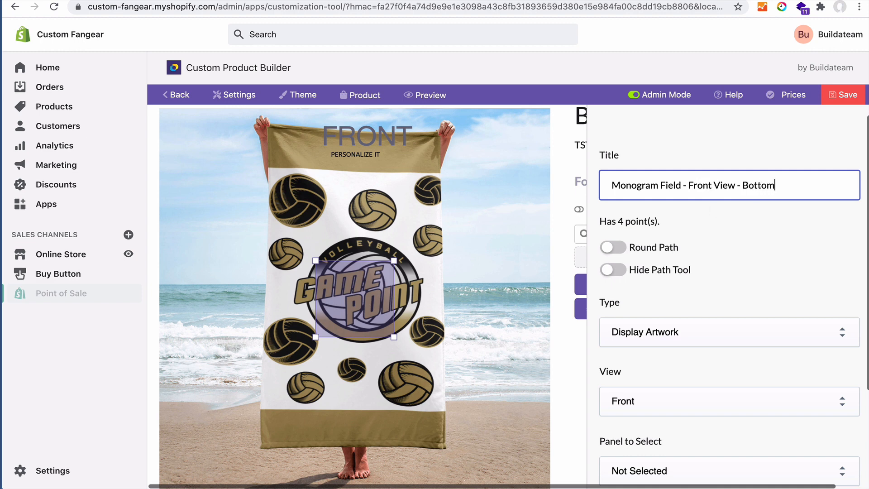
Change the bottom monogram layer's type to Text.
left_click(630, 322)
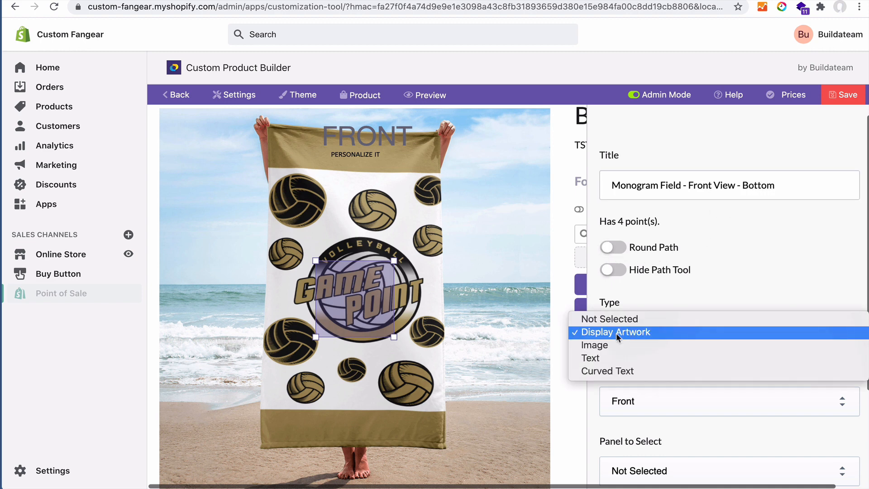
left_click(597, 359)
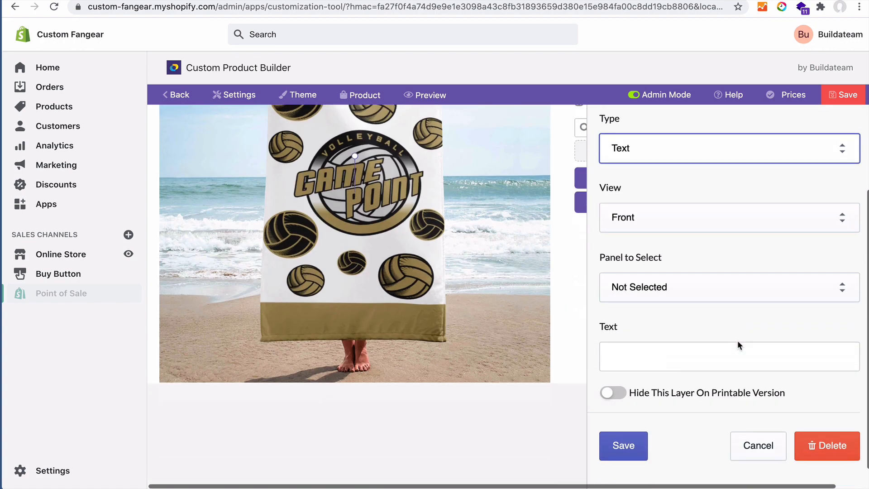
scroll(737, 341, "up", 2)
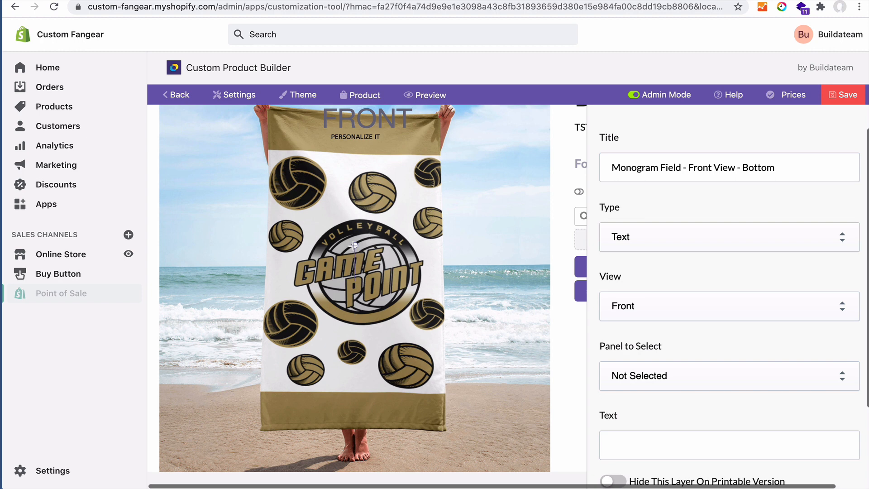
Move the layer's area onto the towel's bottom gold band using the Display Artwork type, and set the type back to Text.
left_click(635, 248)
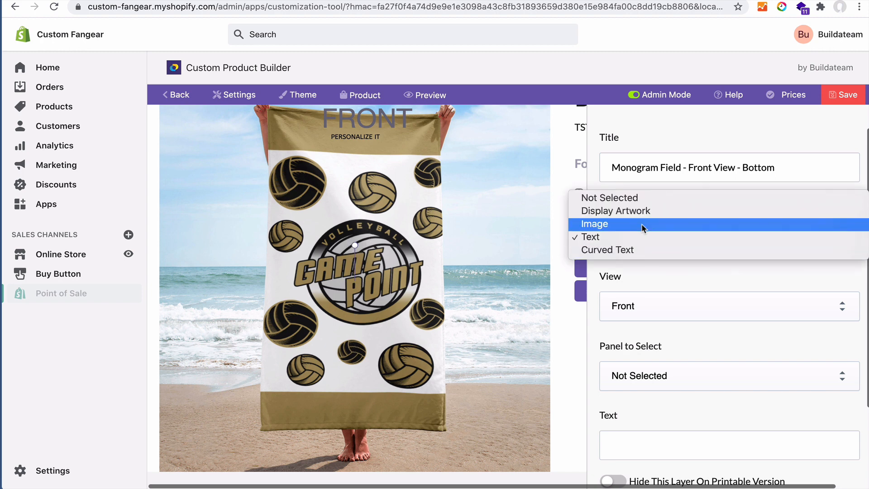
left_click(671, 299)
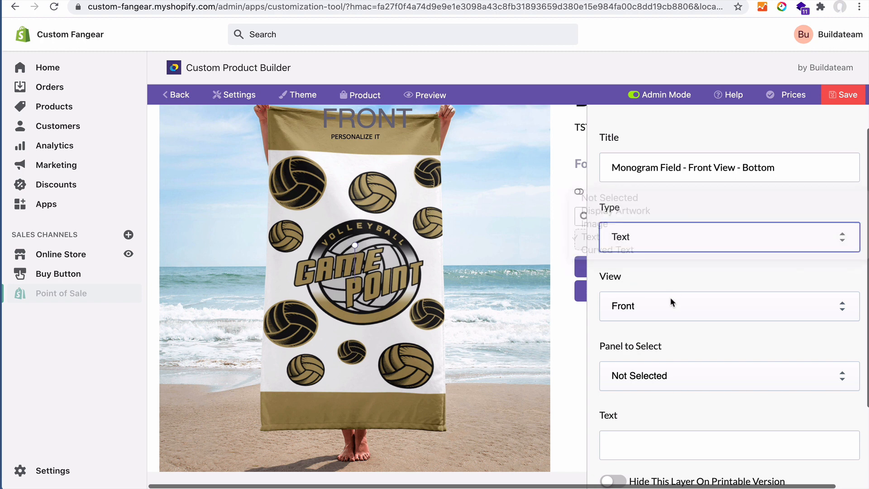
left_click(640, 236)
left_click(623, 211)
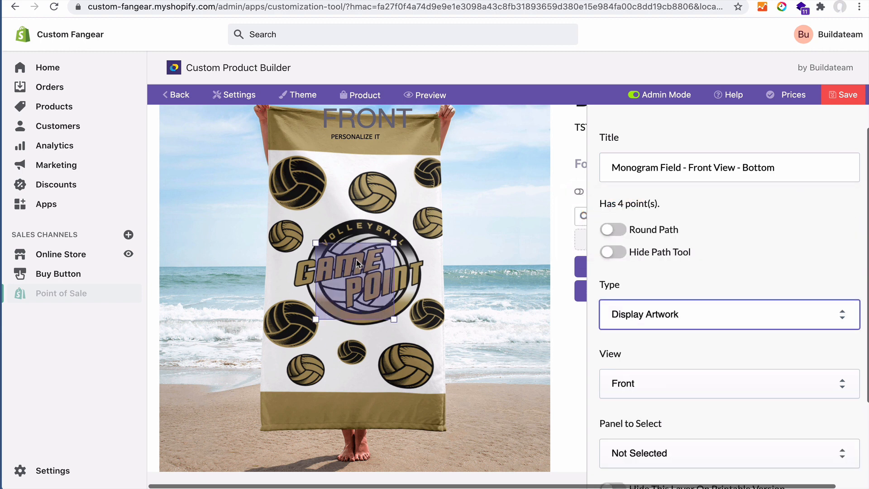
left_click_drag(360, 265, 353, 400)
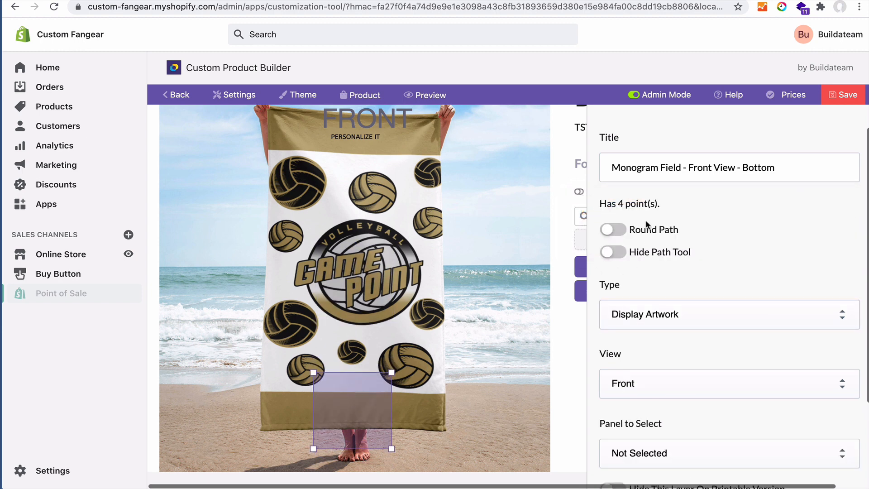
left_click(645, 313)
left_click(613, 341)
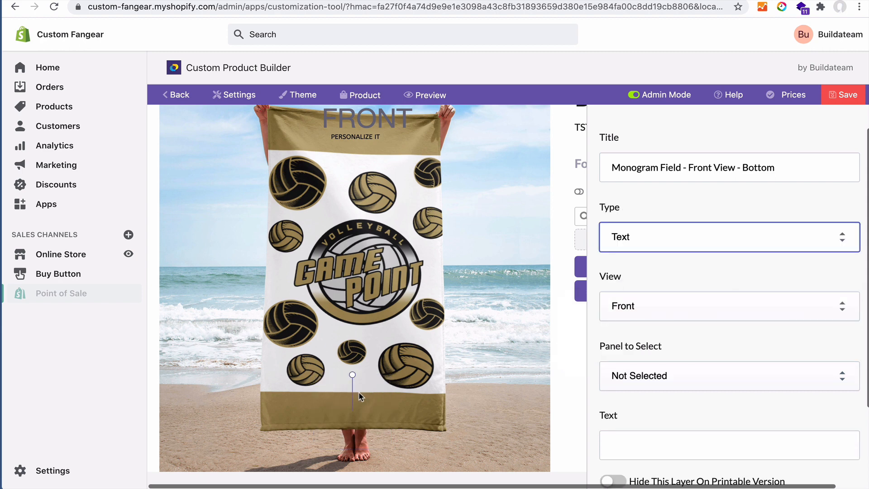
left_click(352, 395)
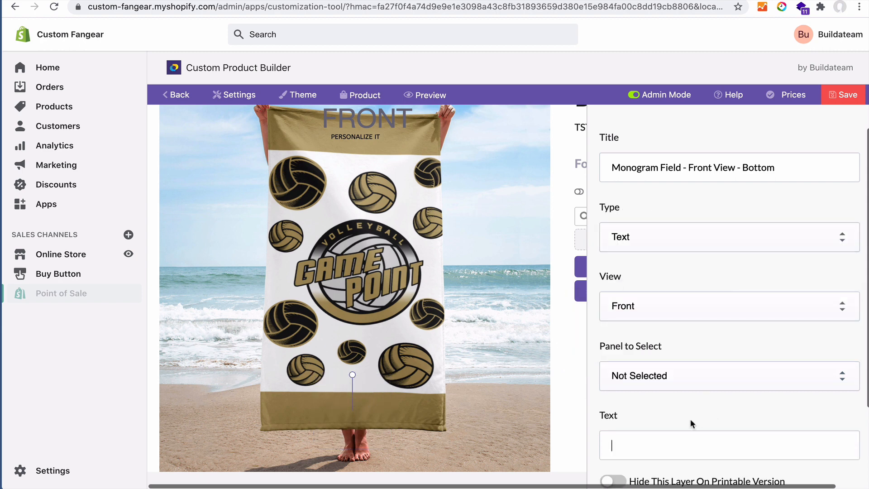
scroll(662, 415, "down", 2)
scroll(662, 415, "up", 2)
scroll(661, 415, "down", 2)
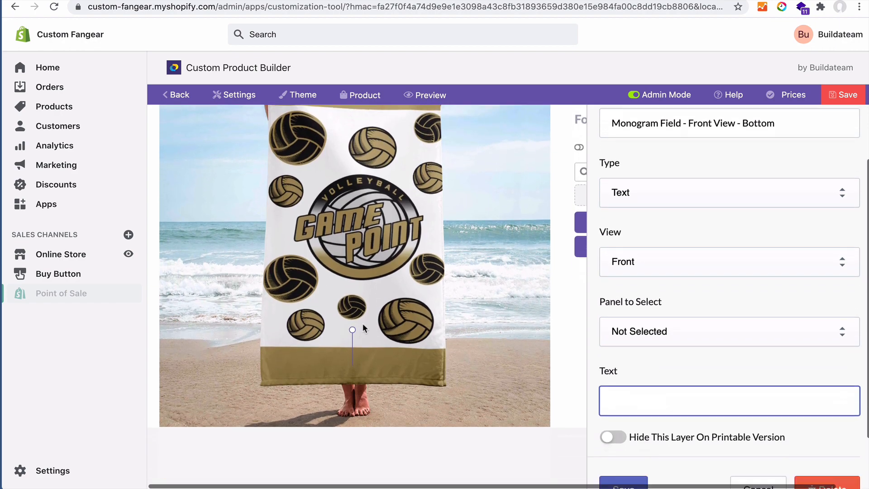
left_click(352, 329)
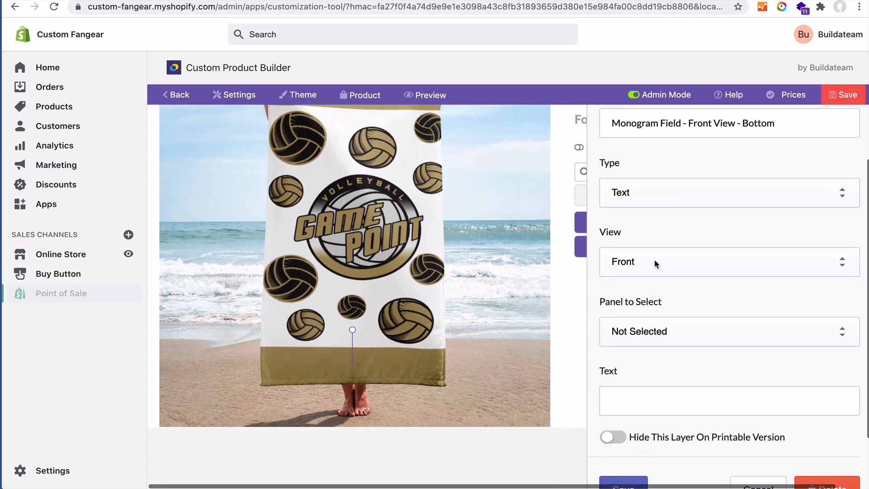
left_click(654, 191)
left_click(639, 178)
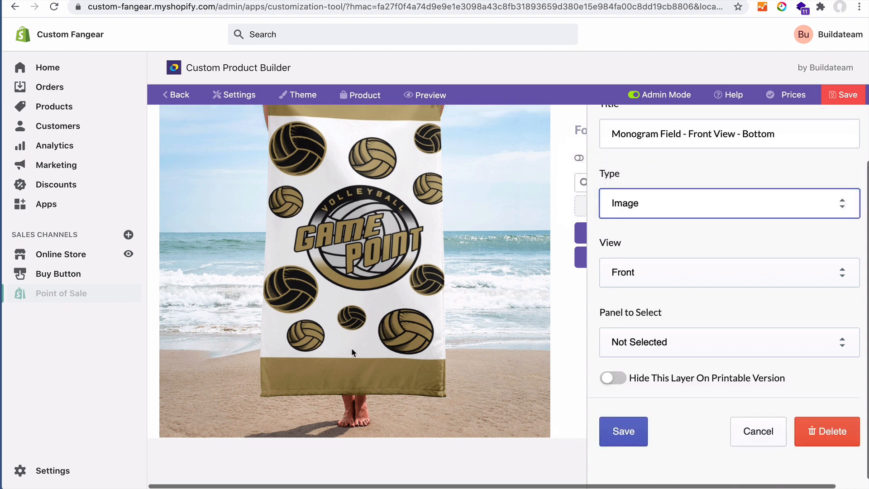
Switch the layer to Display Artwork to shift its area slightly lower on the bottom band, and return the type to Text.
left_click(634, 203)
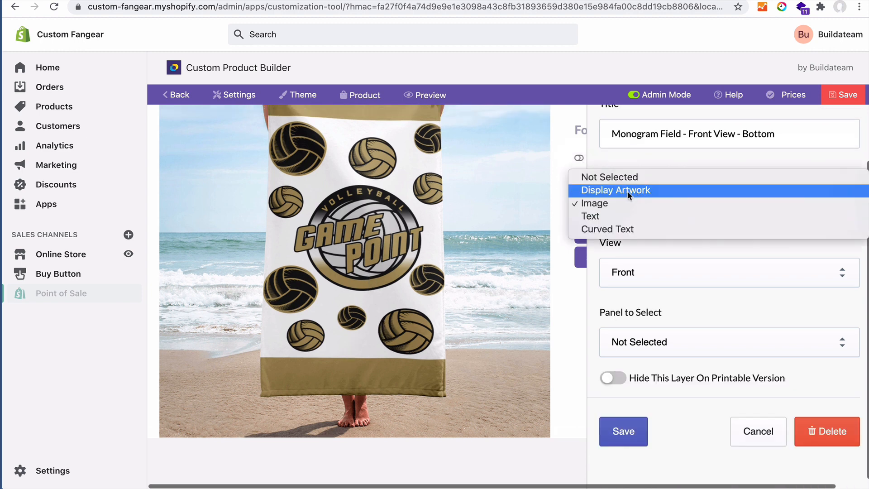
left_click(627, 190)
left_click_drag(346, 358, 348, 373)
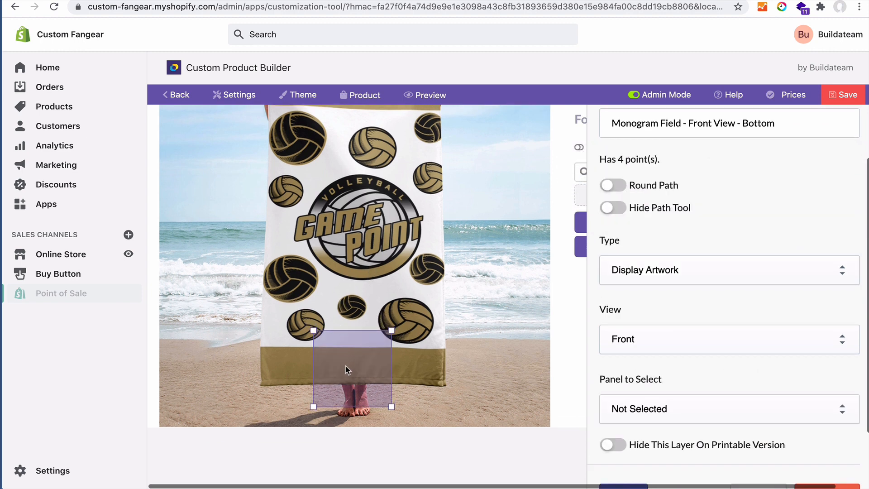
left_click(691, 270)
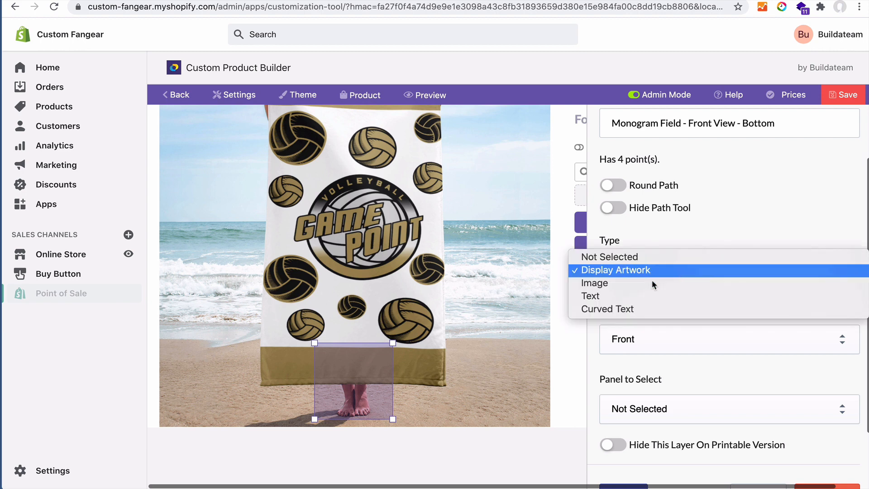
left_click(607, 295)
left_click(650, 197)
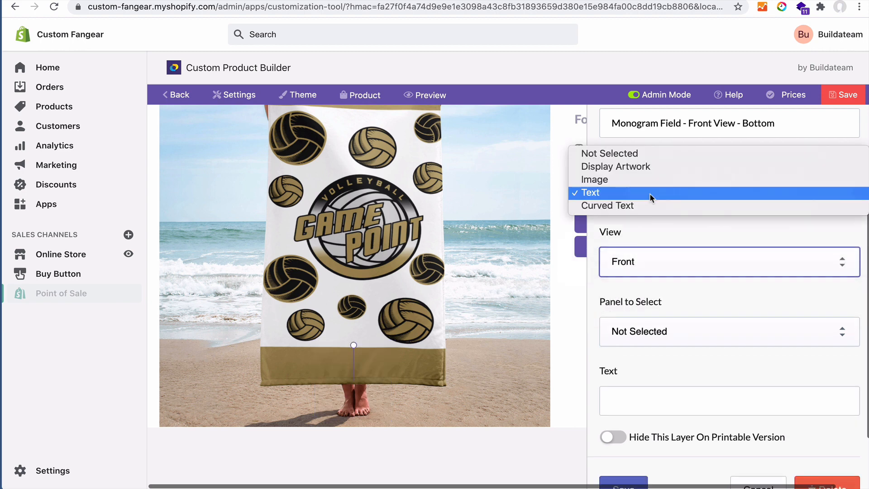
left_click(634, 192)
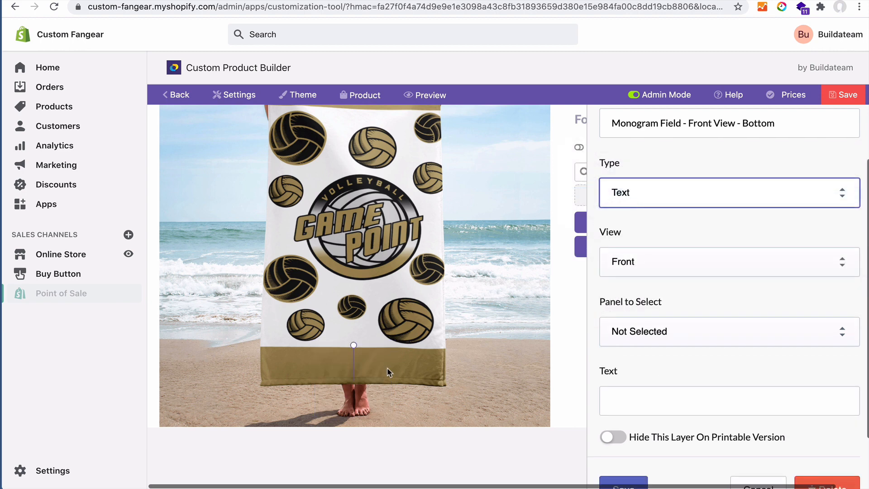
Set the bottom monogram layer's default text to "Personalize It".
scroll(649, 433, "down", 2)
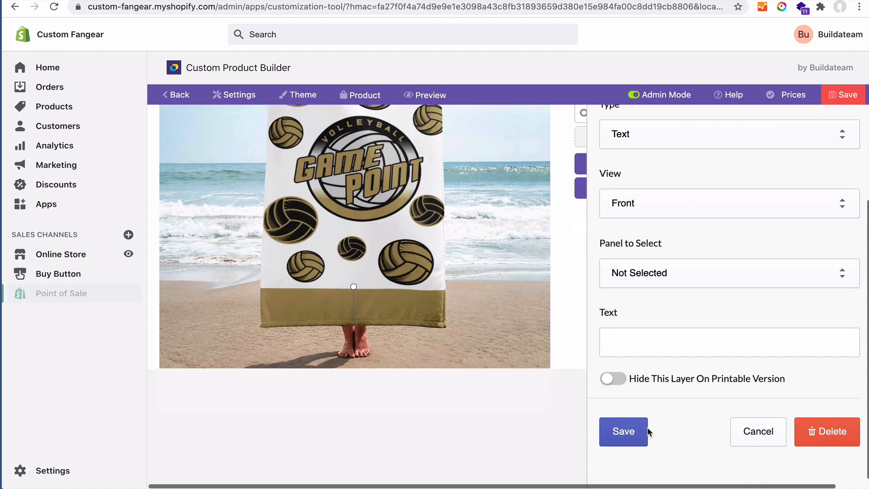
scroll(648, 432, "up", 5)
scroll(649, 368, "down", 5)
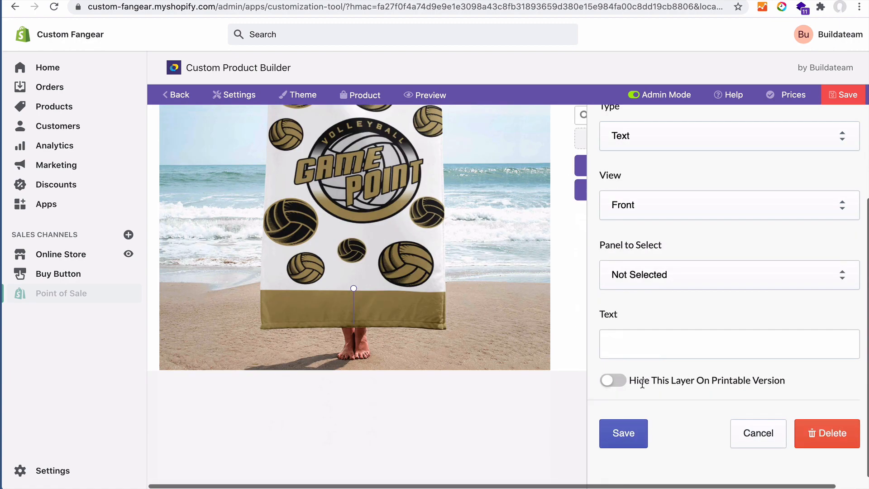
left_click(634, 343)
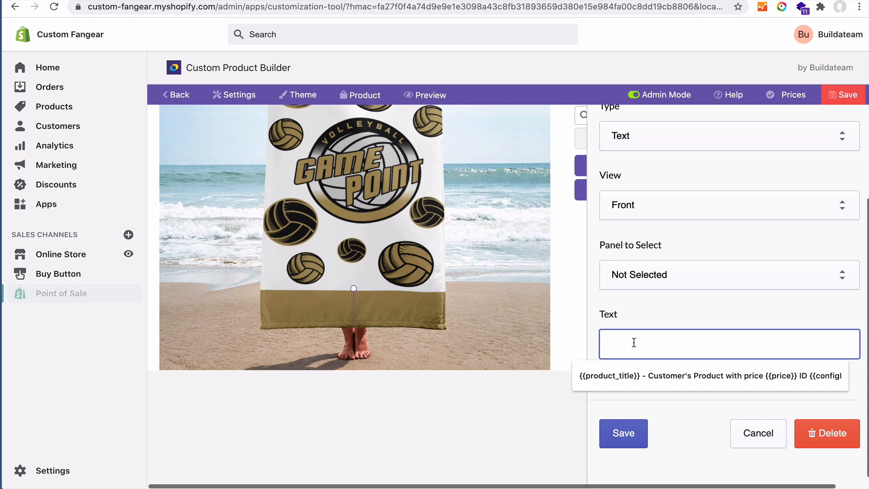
type("Person")
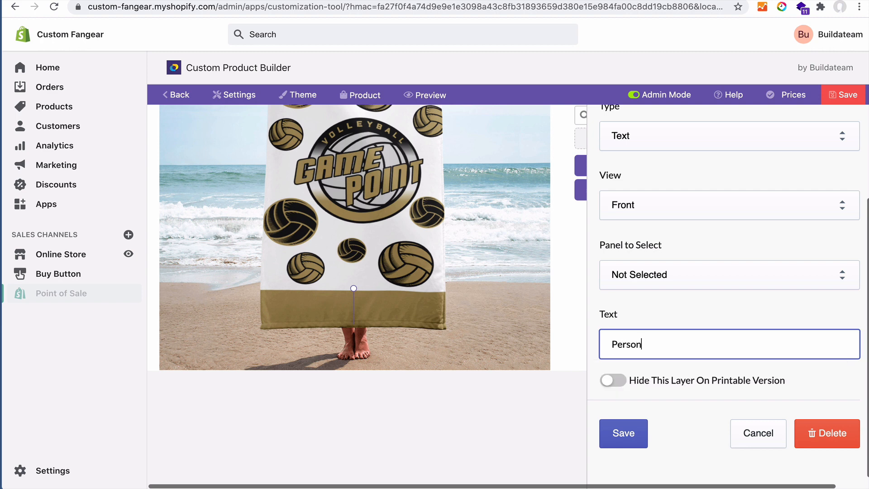
type("alize It")
Position the text in the middle of the towel's bottom gold band and open the layer's advanced text settings.
left_click_drag(369, 323, 353, 312)
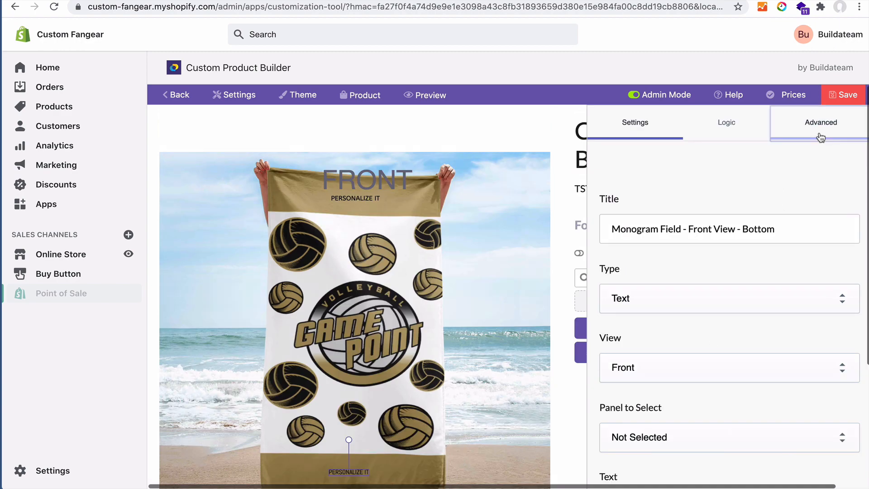
left_click(819, 132)
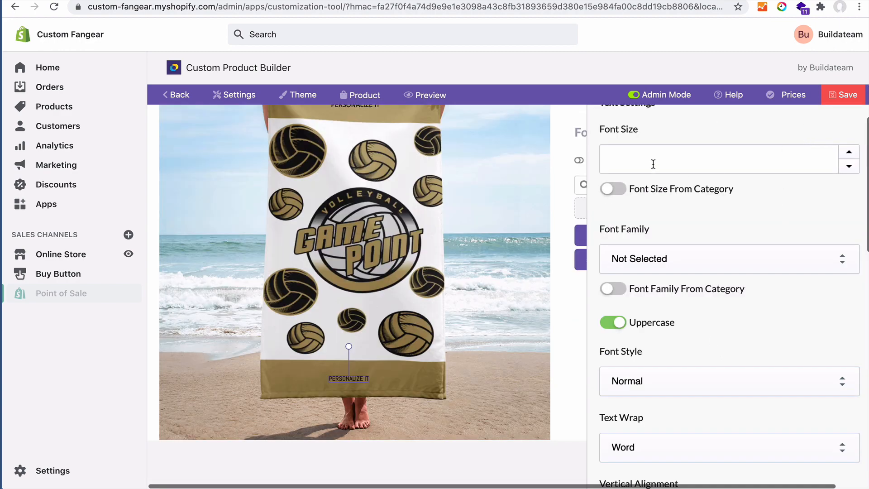
scroll(653, 164, "up", 3)
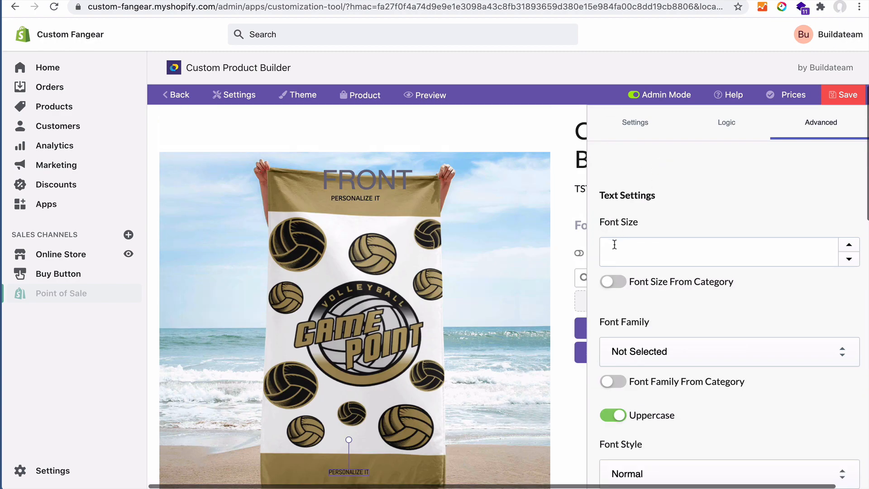
left_click(618, 281)
left_click(635, 335)
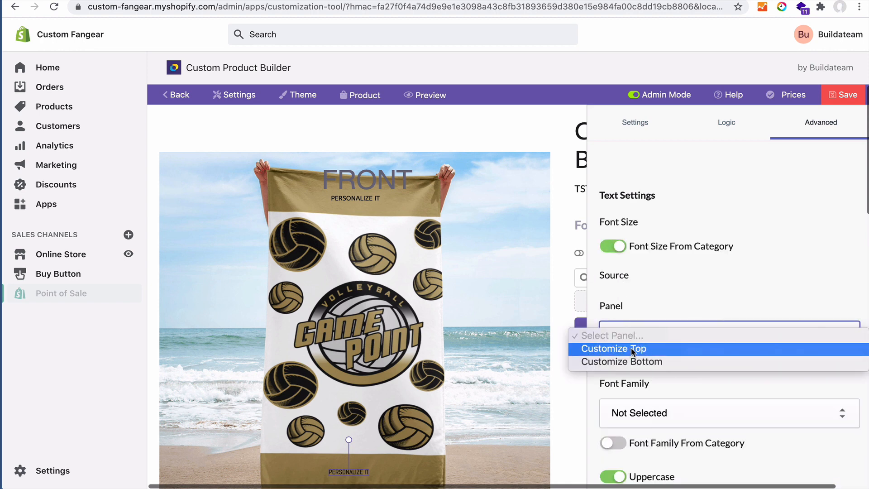
left_click(639, 362)
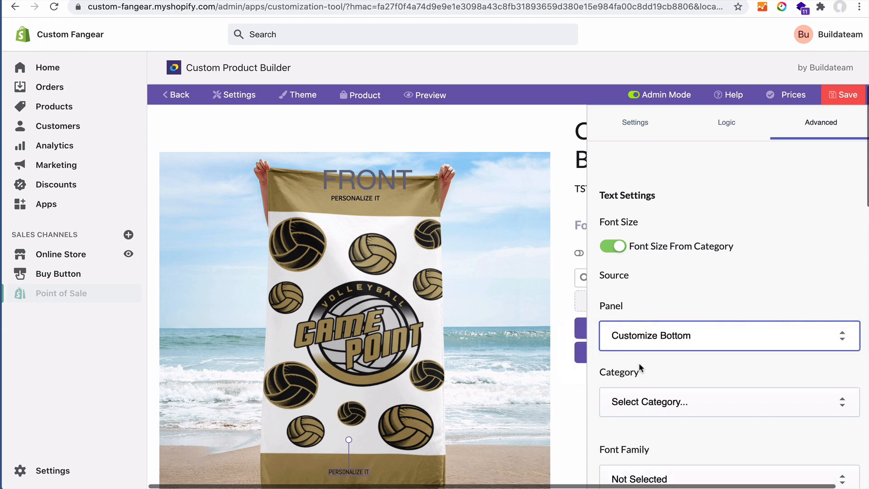
left_click(635, 402)
left_click(635, 402)
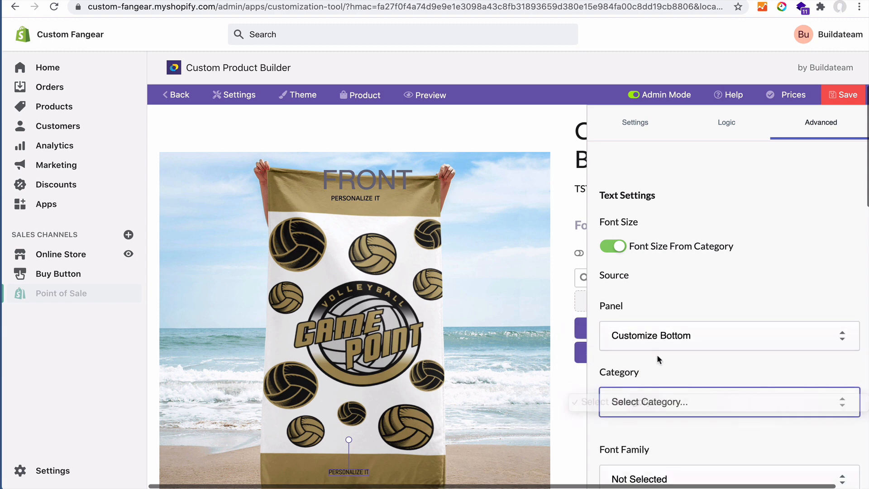
left_click(615, 246)
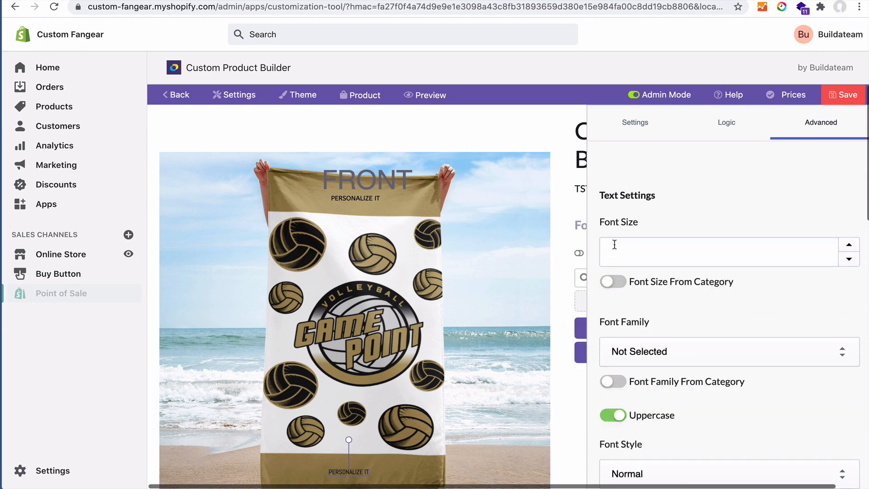
Set the bottom monogram text's font size to 40, leaving the font family unselected.
left_click(847, 248)
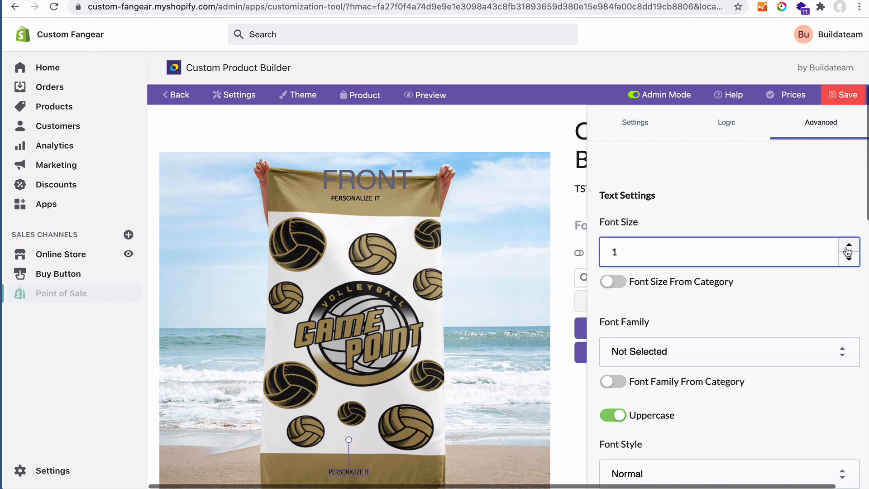
type("0")
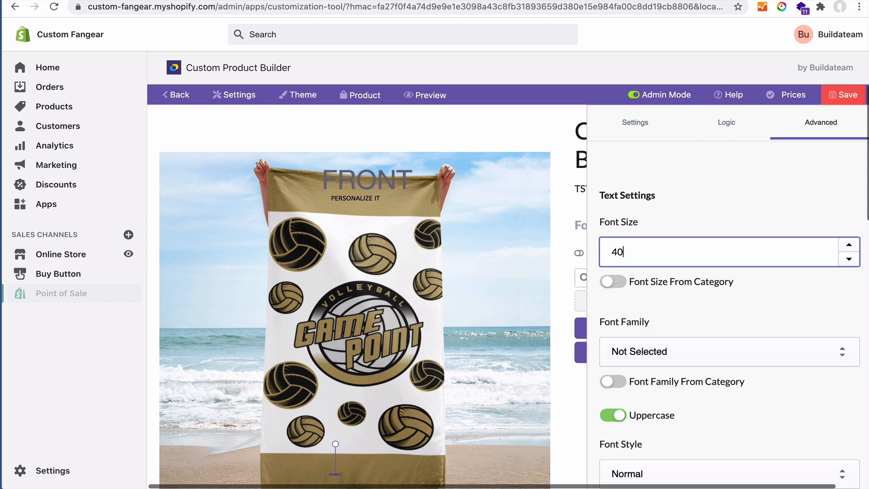
left_click(666, 342)
left_click(634, 399)
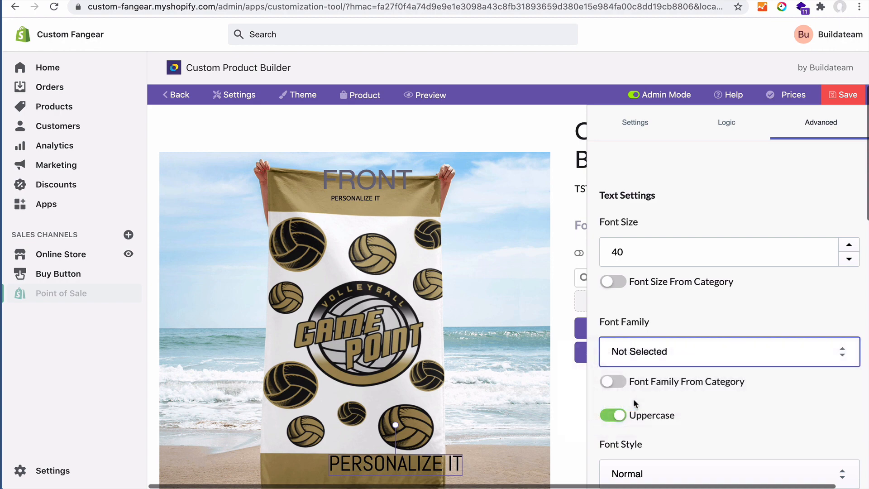
Set the bottom monogram text's font color to dark red AA1818.
scroll(633, 398, "down", 3)
scroll(633, 399, "down", 8)
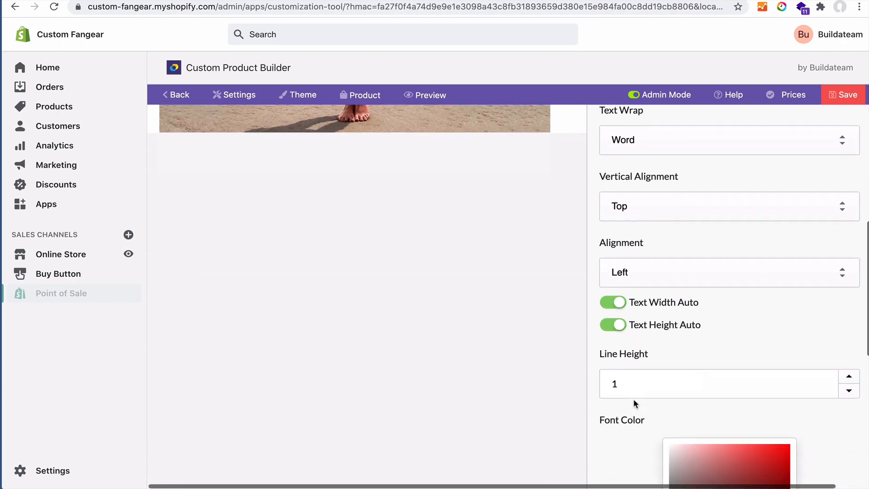
scroll(628, 205, "down", 4)
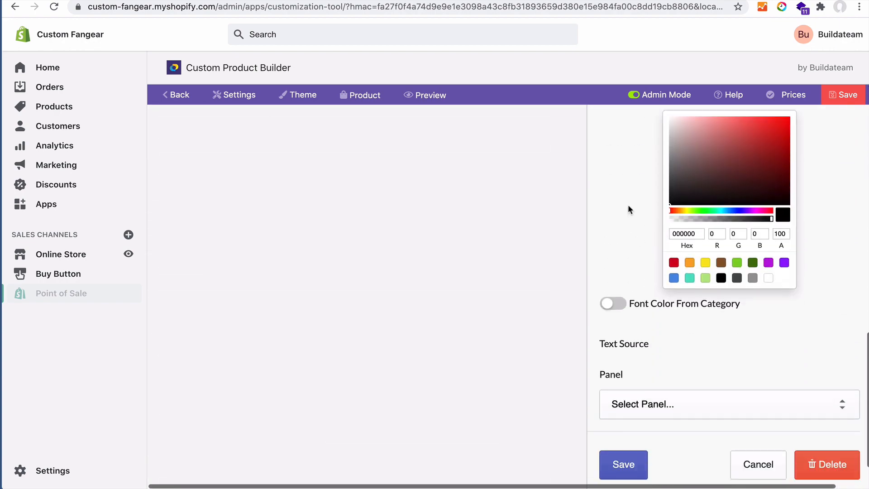
left_click_drag(746, 142, 773, 120)
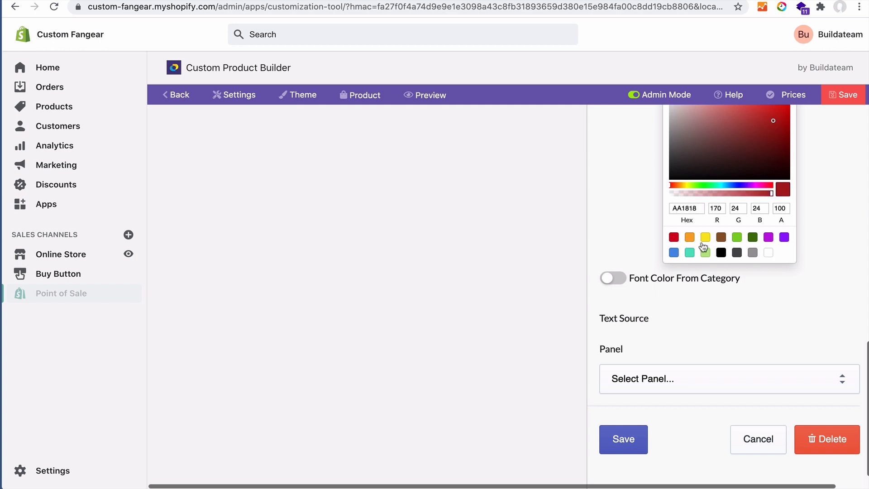
Set the layer's text source to the Customize Bottom panel, Add Monogram category and Your Text option.
scroll(670, 294, "down", 1)
left_click(636, 376)
left_click(610, 383)
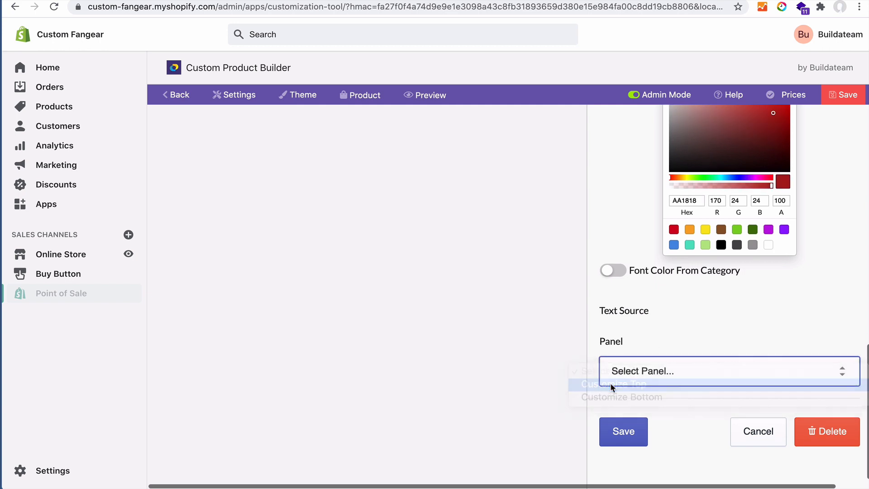
left_click(631, 370)
left_click(631, 384)
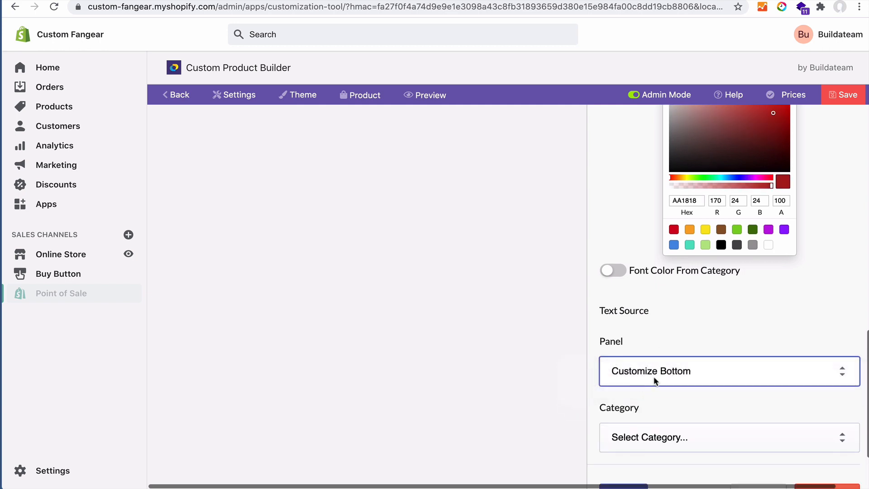
left_click(638, 444)
left_click(626, 450)
scroll(688, 395, "down", 3)
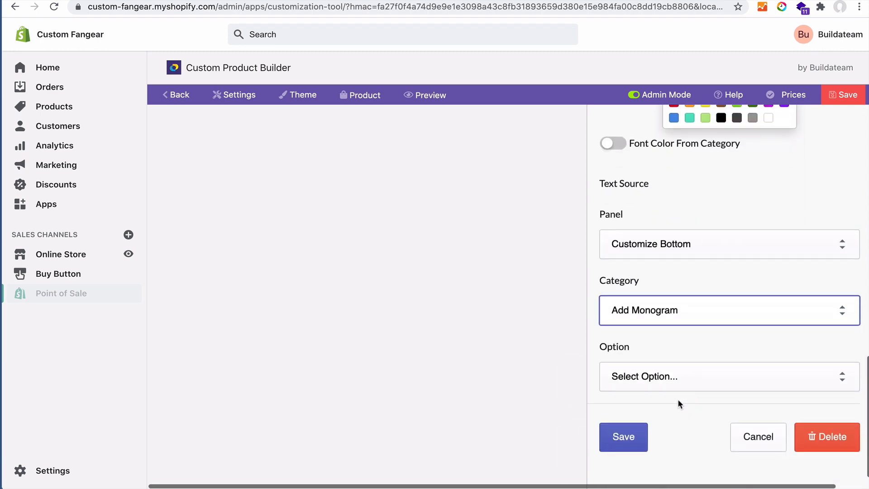
left_click(658, 379)
left_click(650, 388)
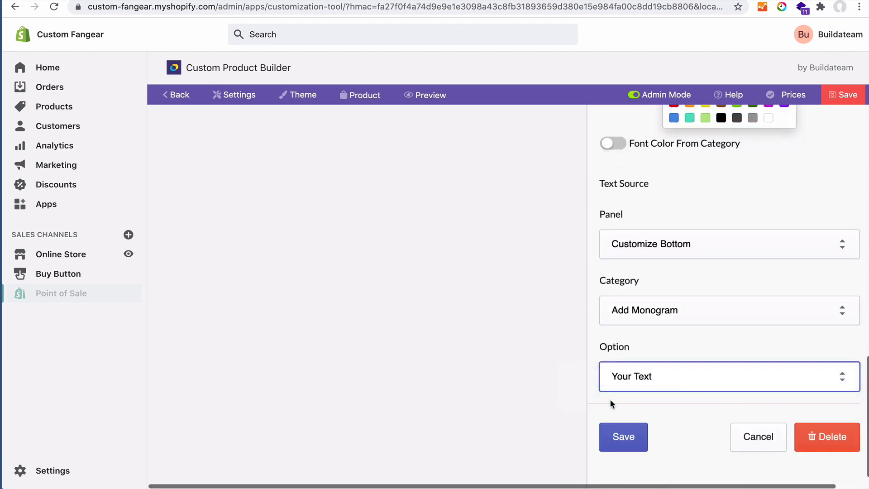
Save the bottom monogram layer, return to the forms, save the whole product configuration and open its storefront preview.
left_click(623, 436)
scroll(640, 326, "up", 2)
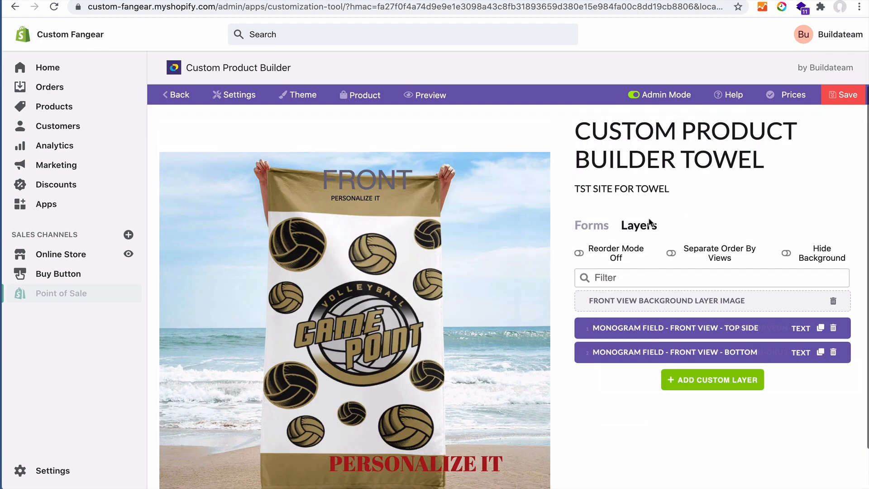
left_click(593, 226)
left_click(842, 95)
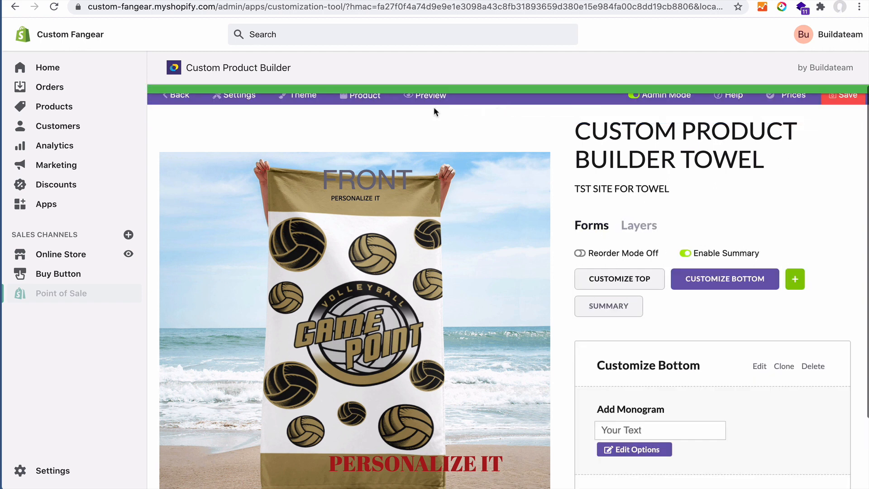
left_click(423, 91)
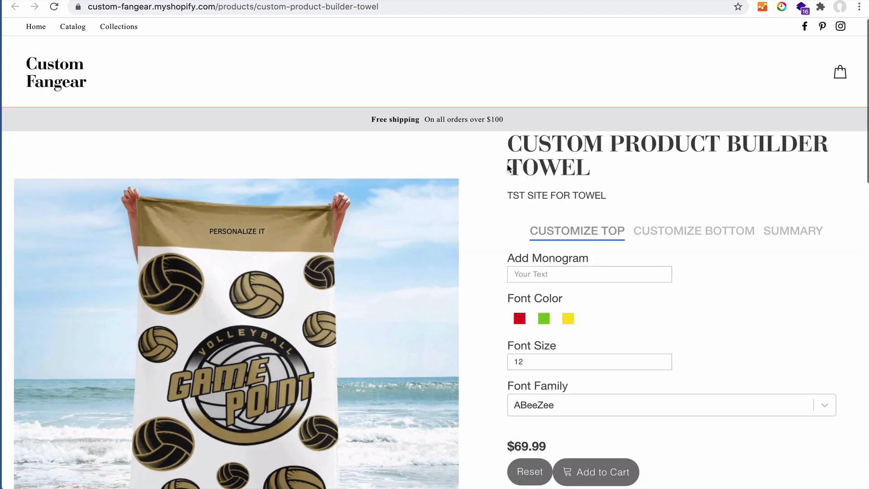
Enter "Hello" as the top monogram in the storefront preview and choose the green font color.
left_click(550, 274)
type("H")
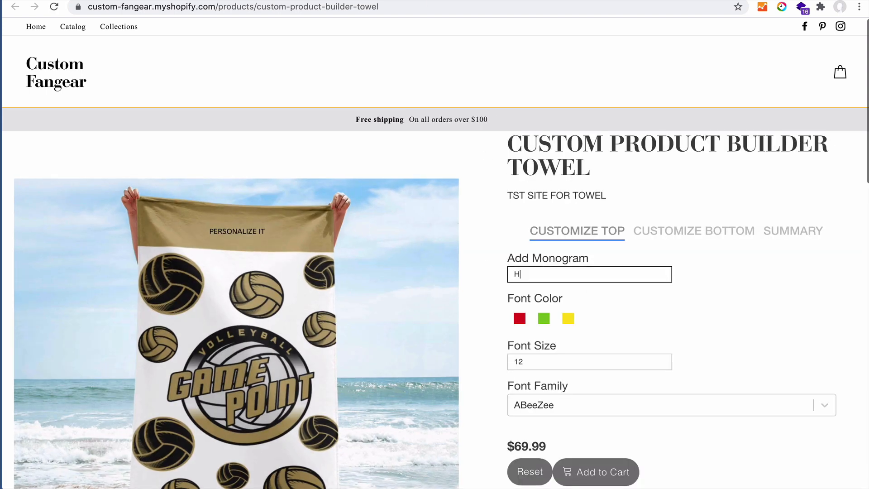
type("ello")
left_click(544, 318)
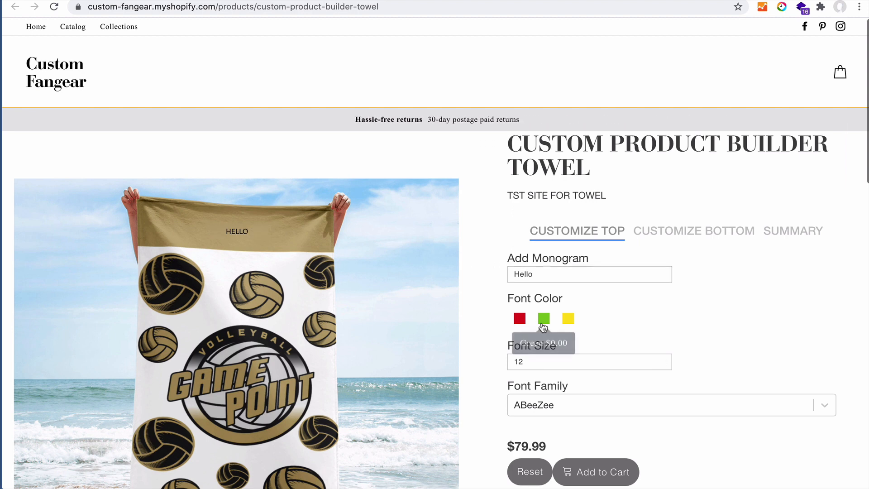
Set the top monogram's font family to Abhaya Libre and its font size to 22.
left_click(541, 361)
type("2")
left_click(556, 409)
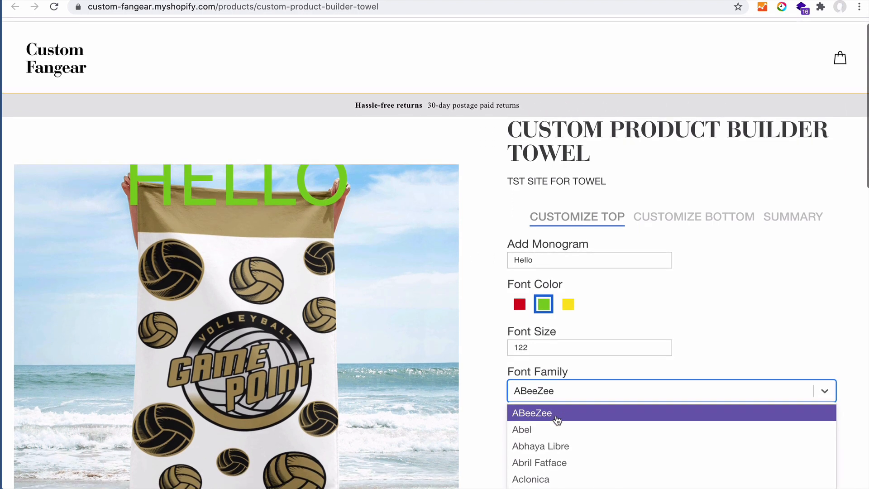
left_click(553, 445)
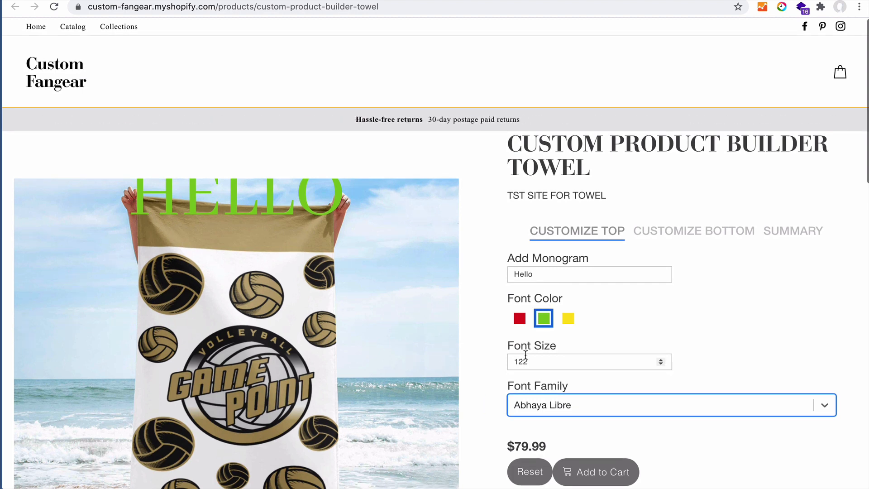
left_click(523, 360)
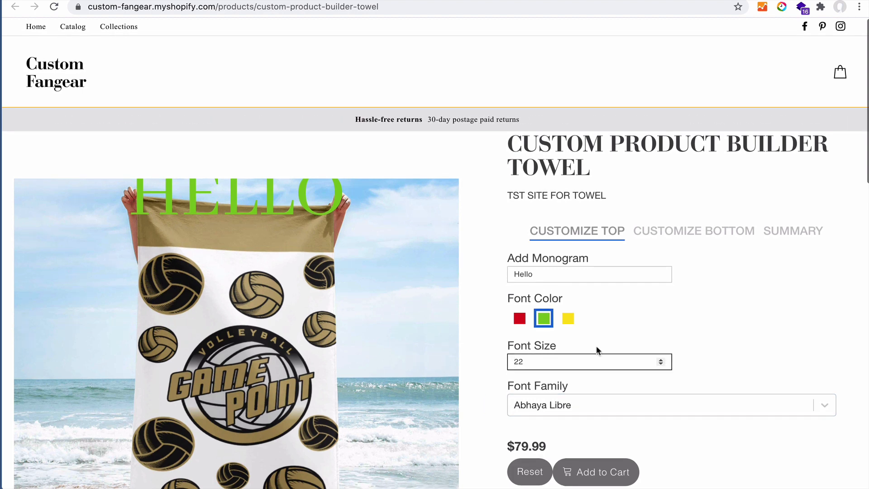
Enter "Hello" as the bottom monogram under Customize Bottom and check the text on the towel's lower gold band.
left_click(687, 231)
left_click(568, 267)
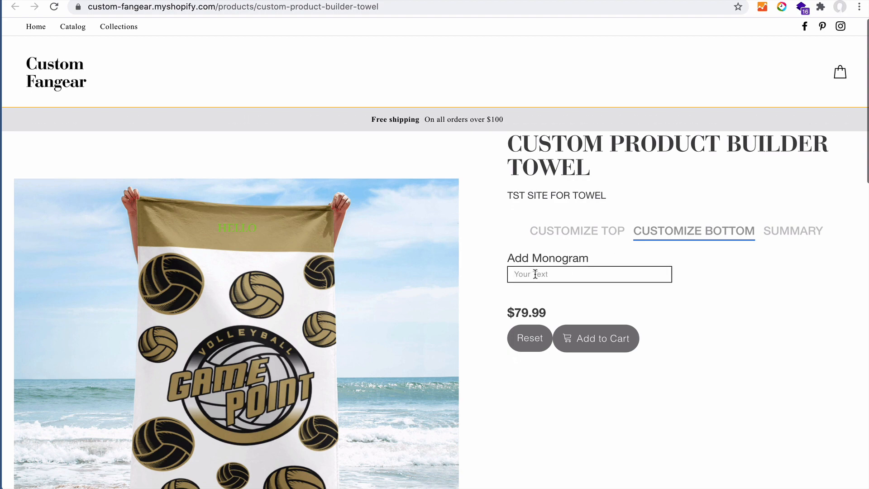
type("Hello")
left_click(702, 315)
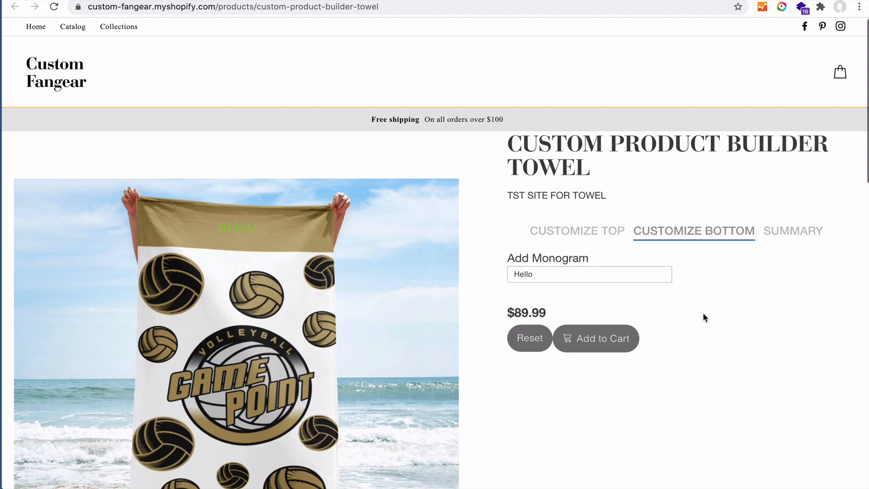
scroll(702, 315, "down", 4)
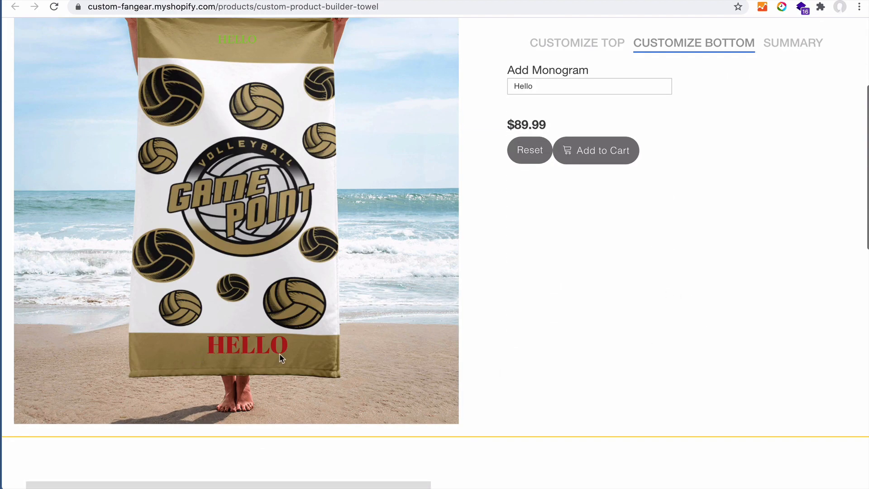